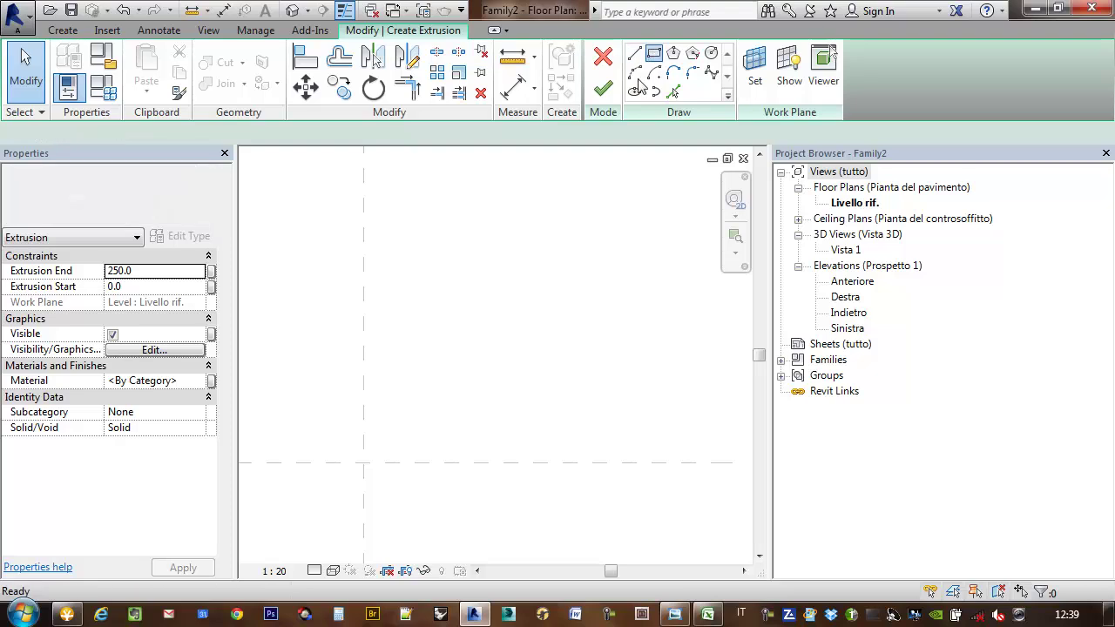
Sketch a rectangle for the extrusion profile.
click(464, 306)
click(537, 368)
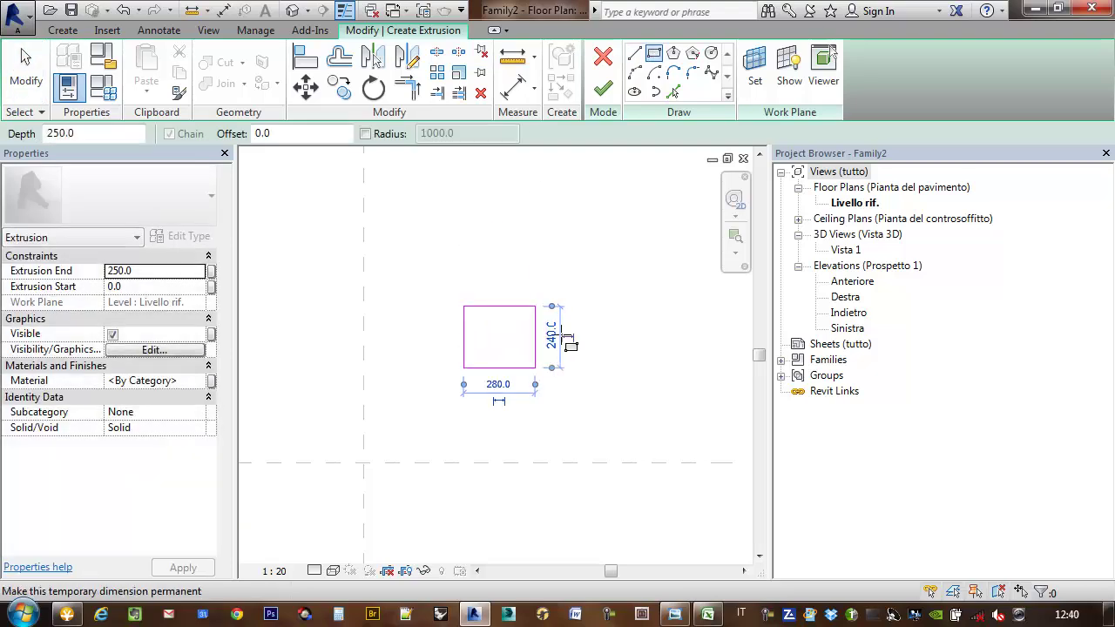
key(Escape)
Change the rectangle's width from 280.0 to 50 and make that dimension permanent.
click(536, 345)
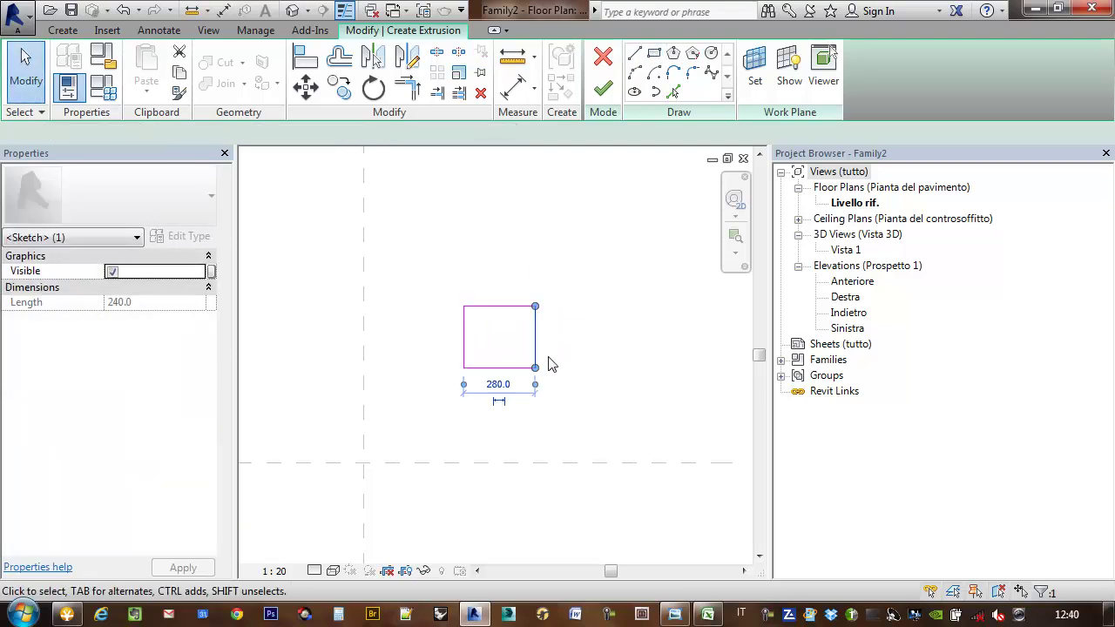
mouse_move(510, 373)
middle_down()
mouse_move(572, 338)
mouse_move(581, 348)
middle_up()
scroll(570, 339, up, 2)
scroll(545, 387, up, 1)
click(540, 391)
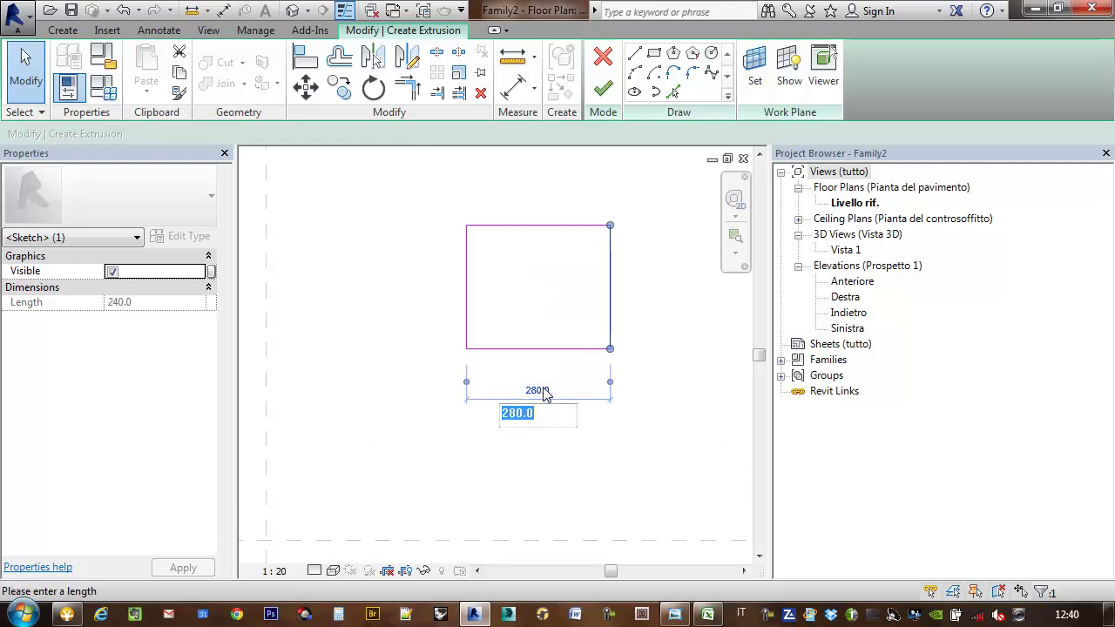
text(50)
key(Return)
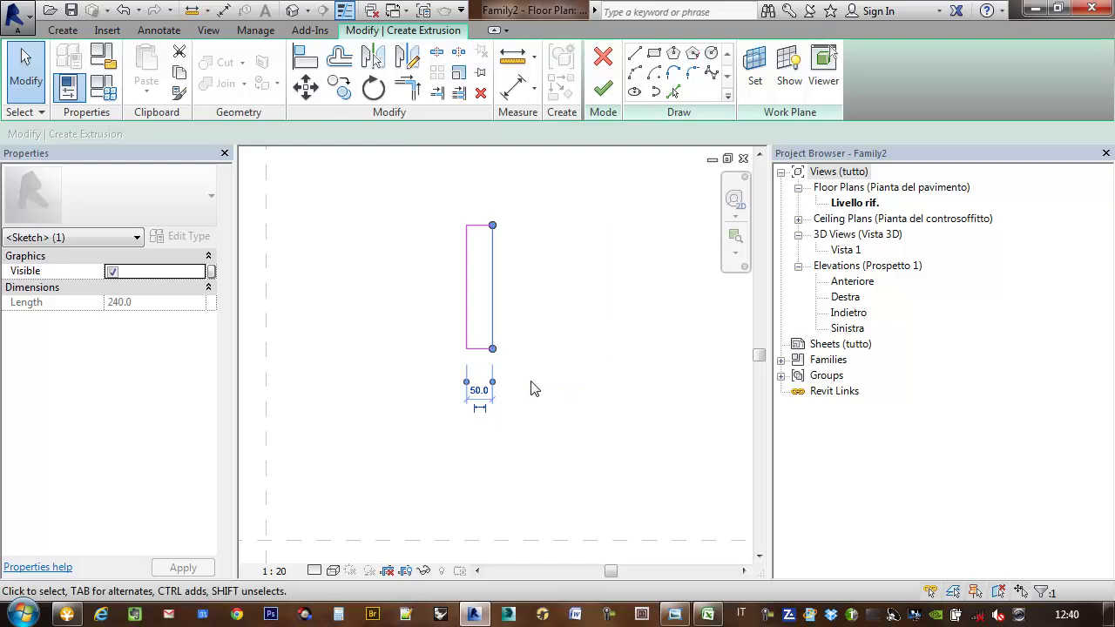
click(484, 419)
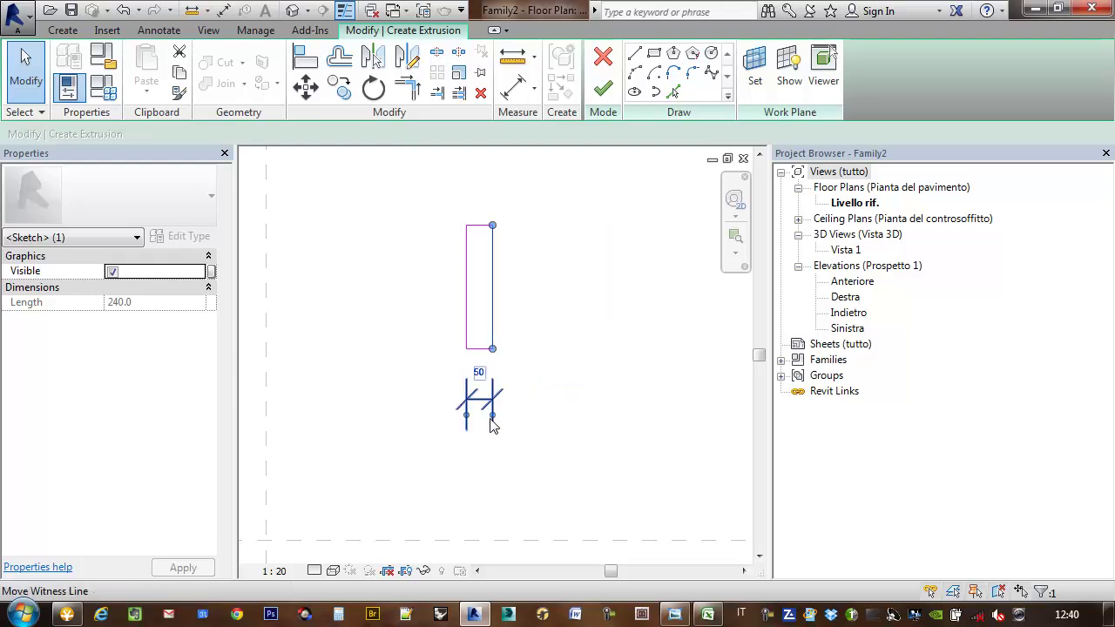
scroll(505, 409, down, 2)
middle_drag(528, 397, 505, 325)
click(505, 325)
click(484, 326)
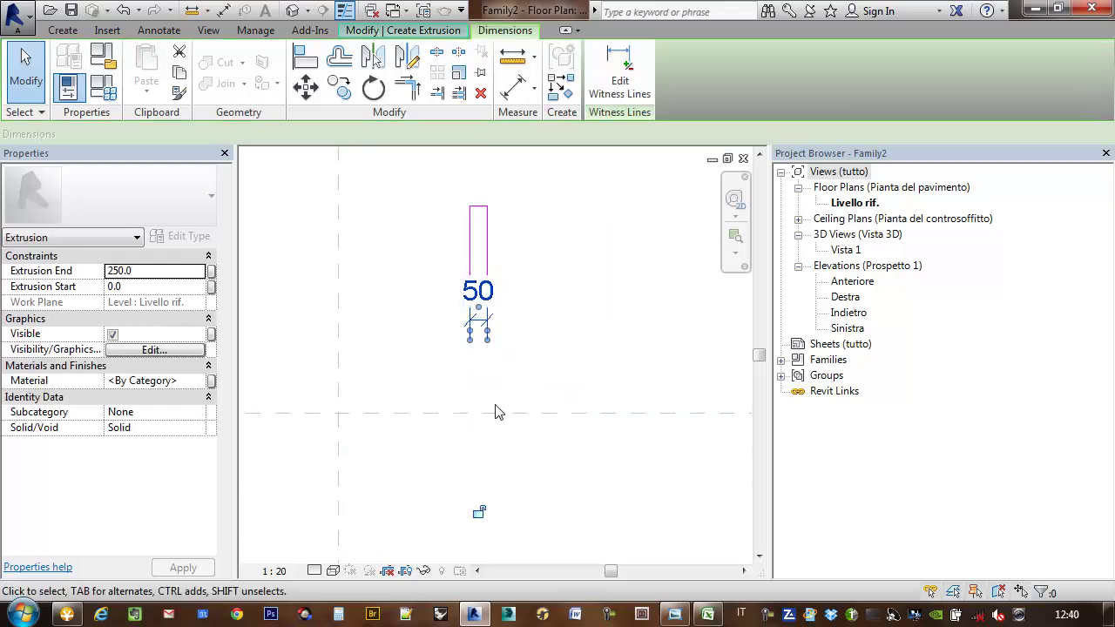
Change the rectangle's side length from 240.0 to 50.
click(487, 257)
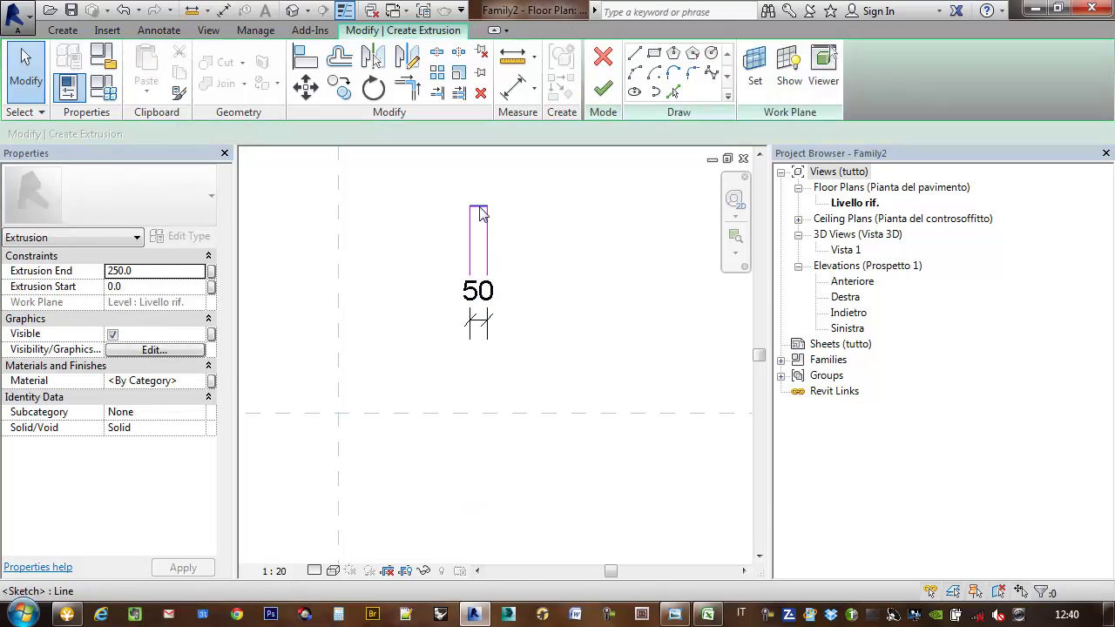
scroll(514, 246, up, 2)
click(524, 273)
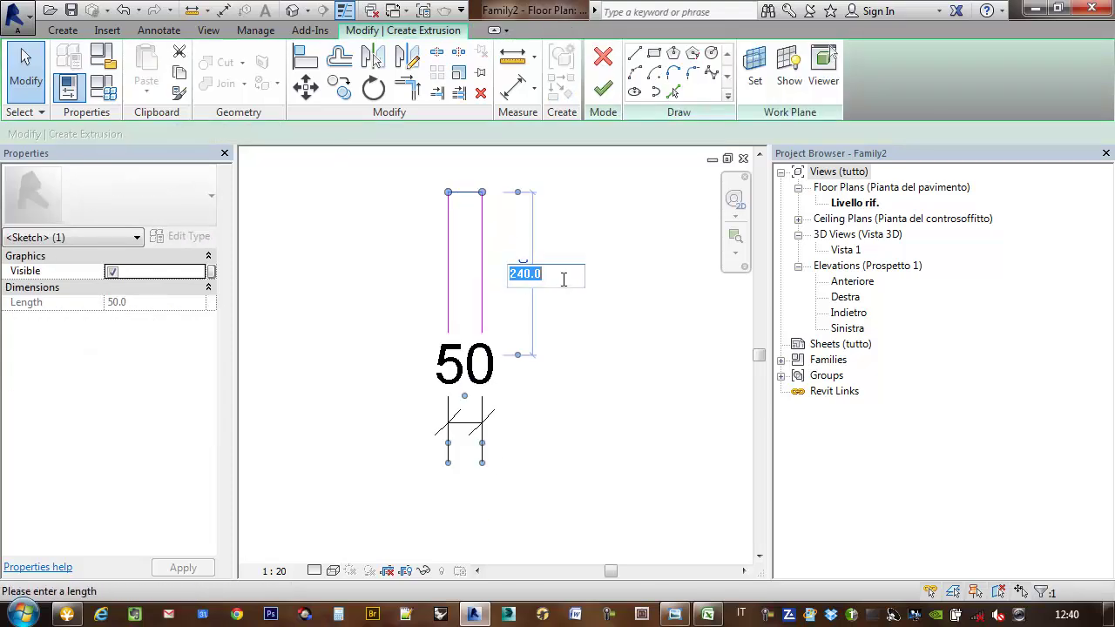
text(50)
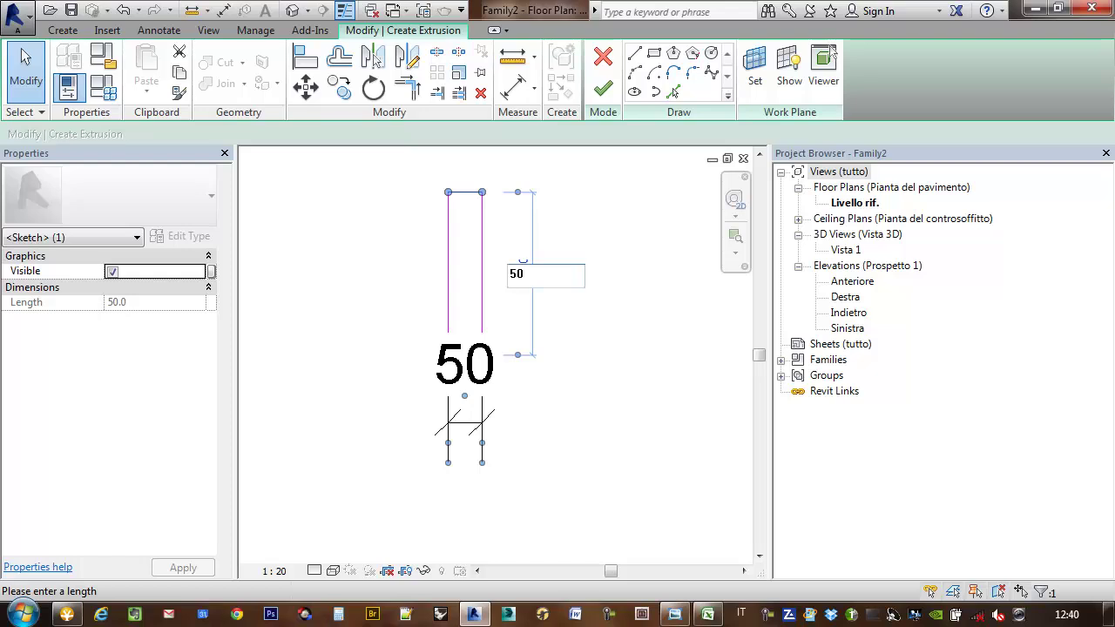
key(Return)
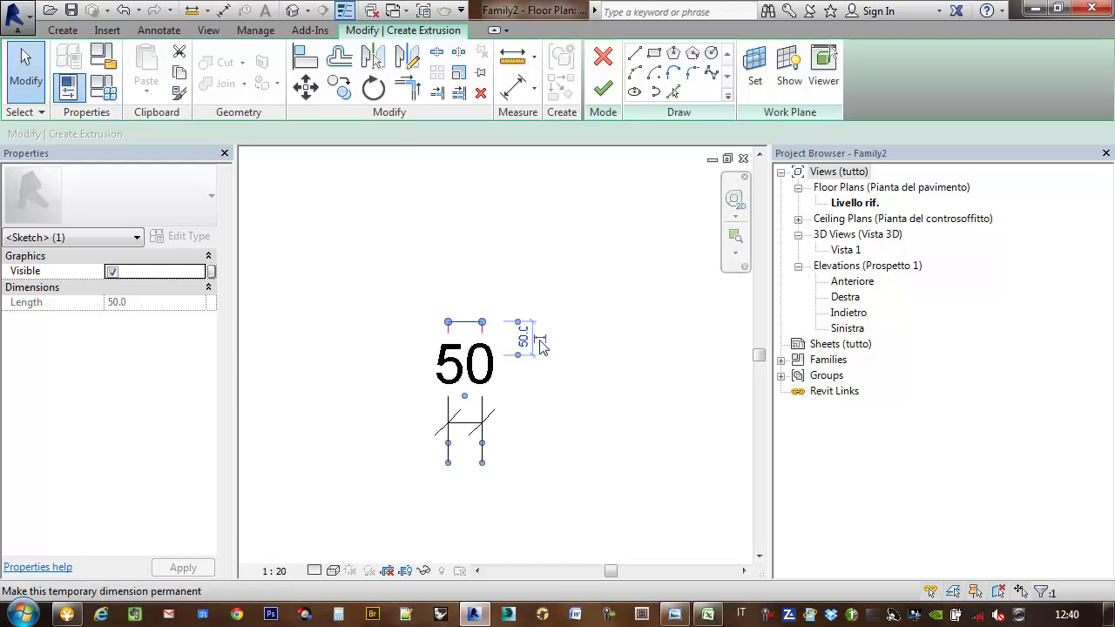
click(554, 359)
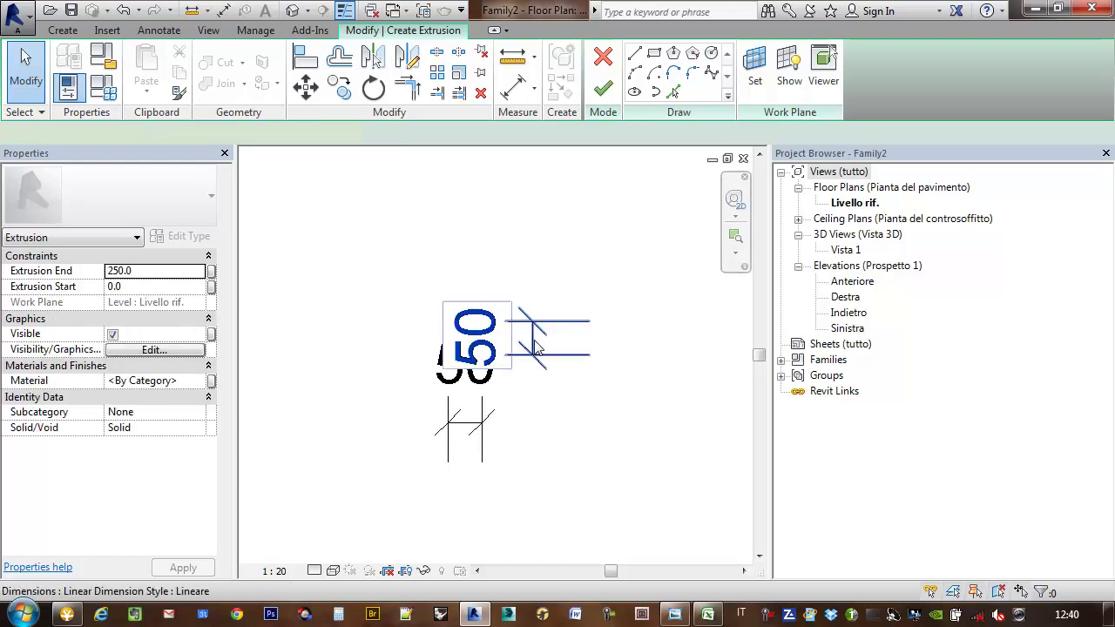
Move the vertical 50 label to the right and the horizontal 50 label below the square.
click(559, 357)
scroll(562, 355, down, 2)
scroll(610, 355, down, 1)
scroll(610, 349, up, 2)
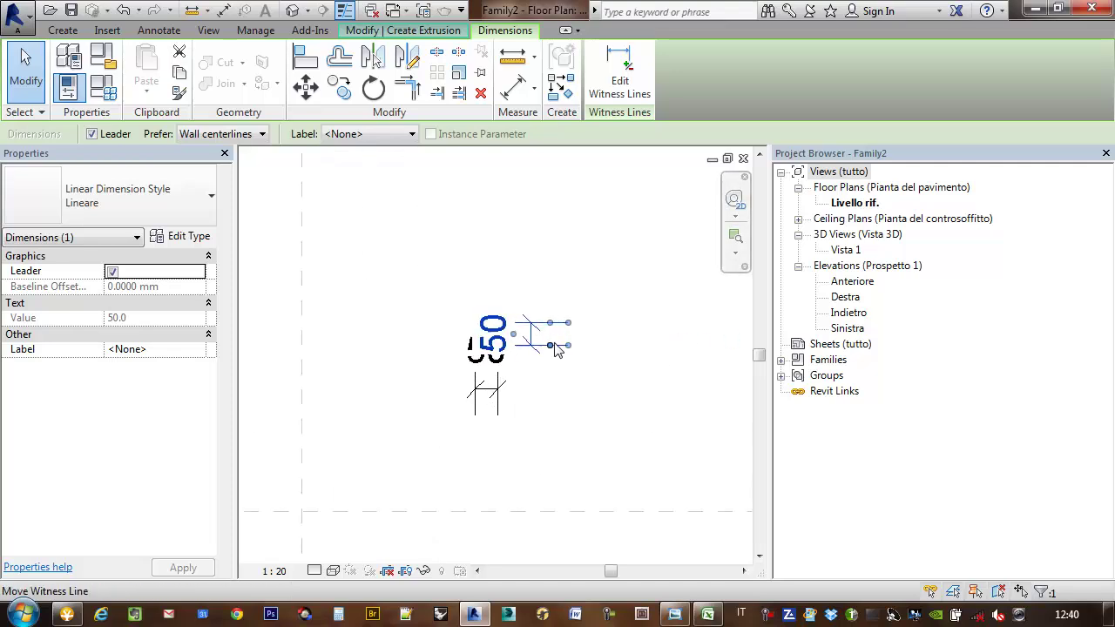
drag(523, 335, 609, 338)
click(488, 370)
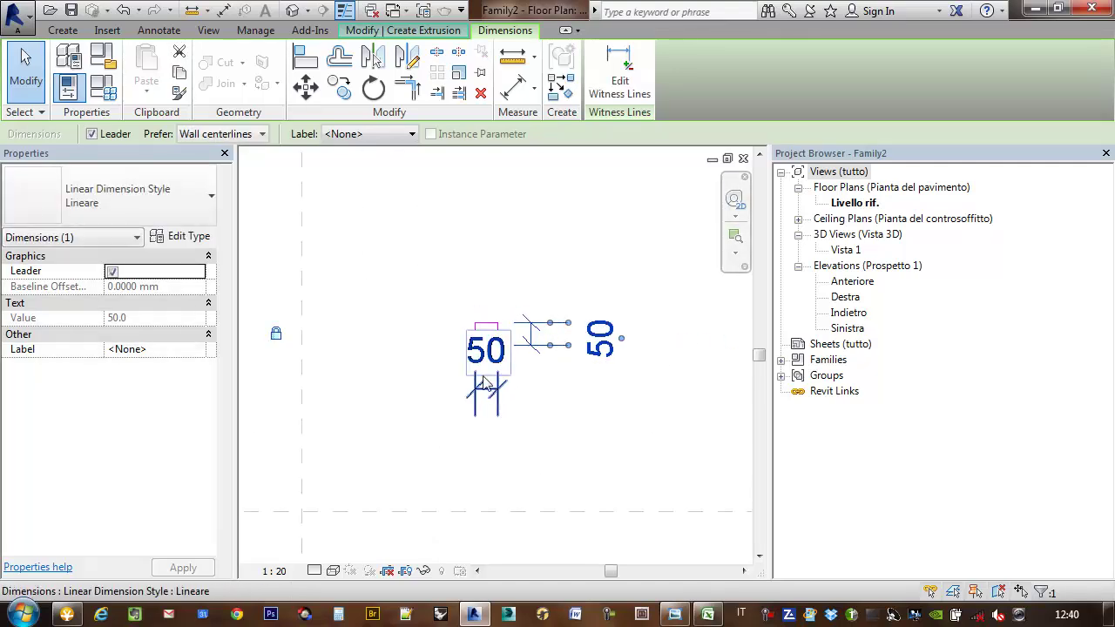
drag(489, 370, 494, 484)
click(562, 423)
scroll(649, 314, down, 2)
mouse_move(648, 313)
middle_down()
mouse_move(618, 281)
mouse_move(576, 266)
mouse_move(652, 269)
middle_up()
scroll(585, 278, up, 1)
scroll(586, 276, up, 1)
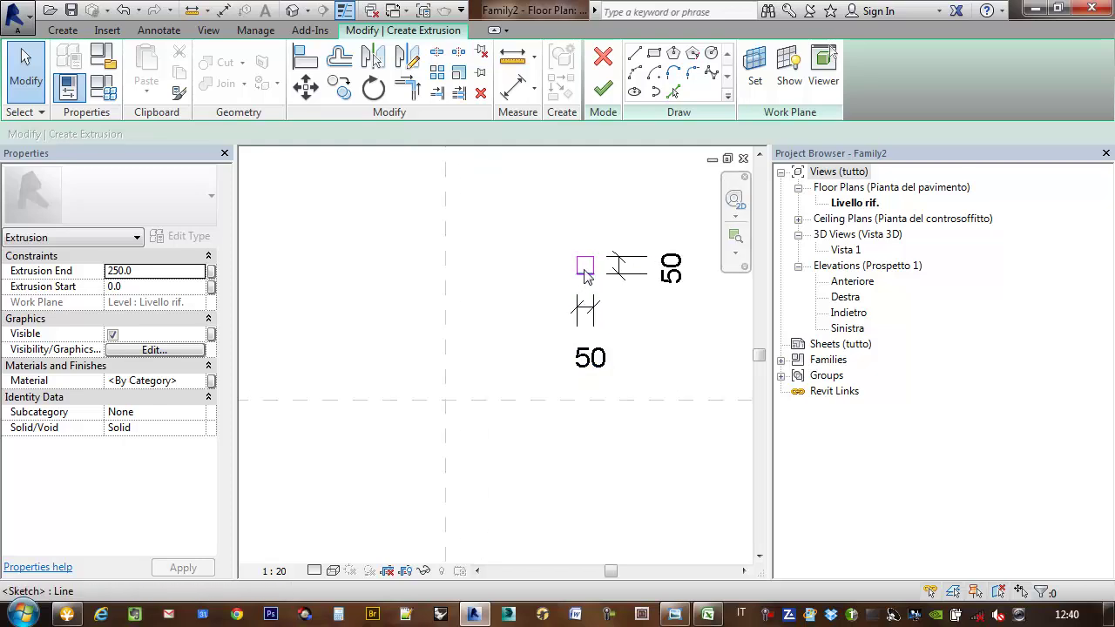
Finish the extrusion sketch to create the square leg.
click(605, 91)
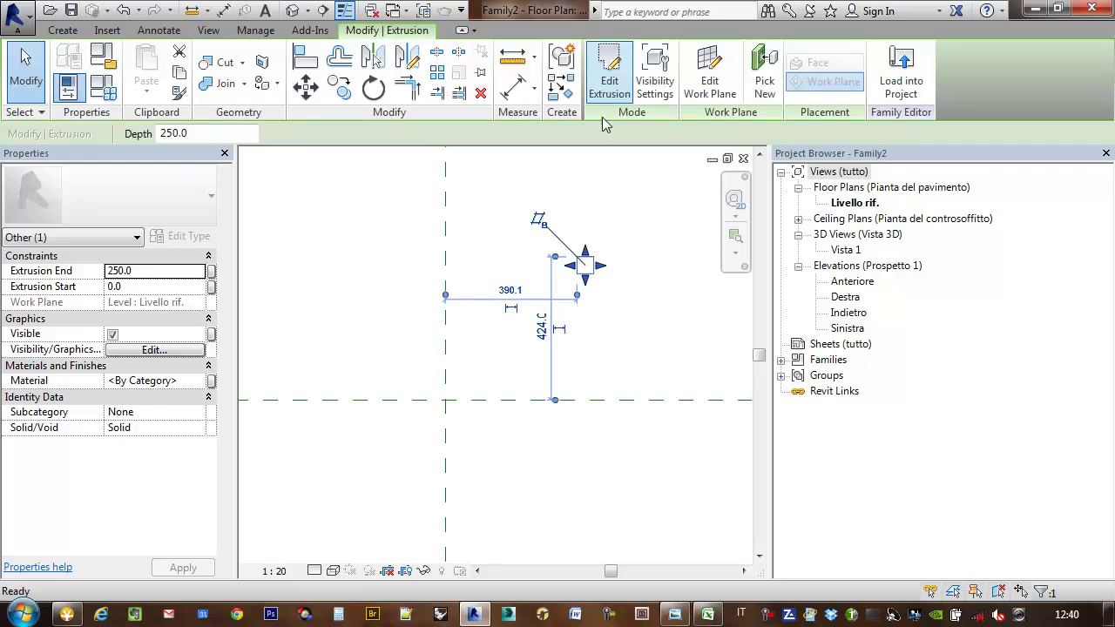
mouse_move(592, 316)
middle_down()
mouse_move(539, 328)
mouse_move(605, 267)
mouse_move(603, 294)
middle_up()
click(568, 310)
Copy the square extrusion 840 to the left as a second leg.
click(549, 270)
click(548, 270)
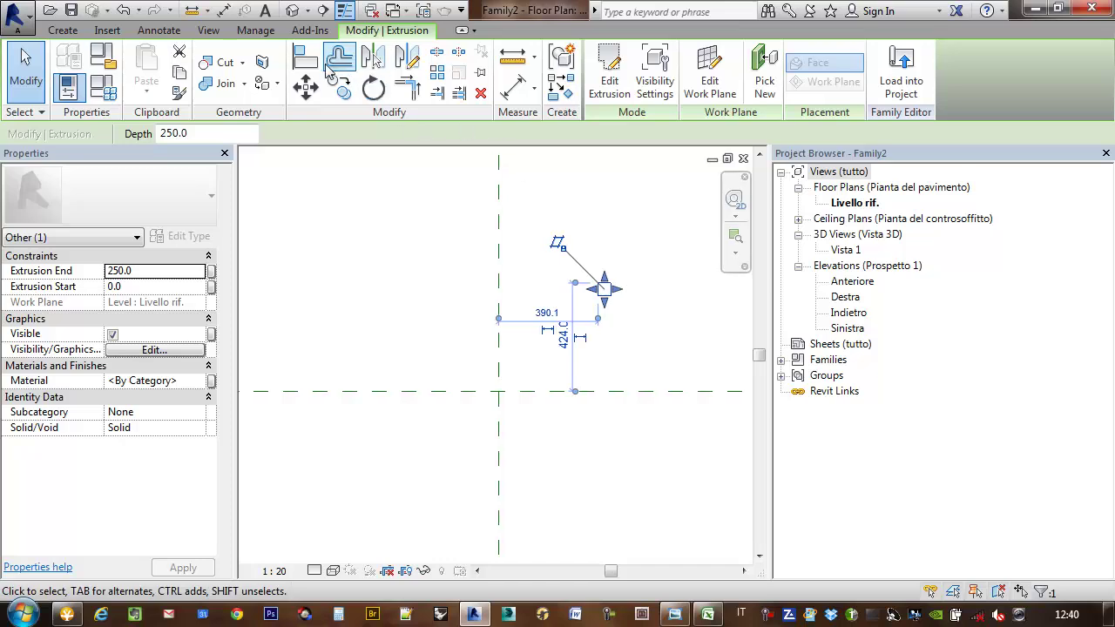
click(341, 90)
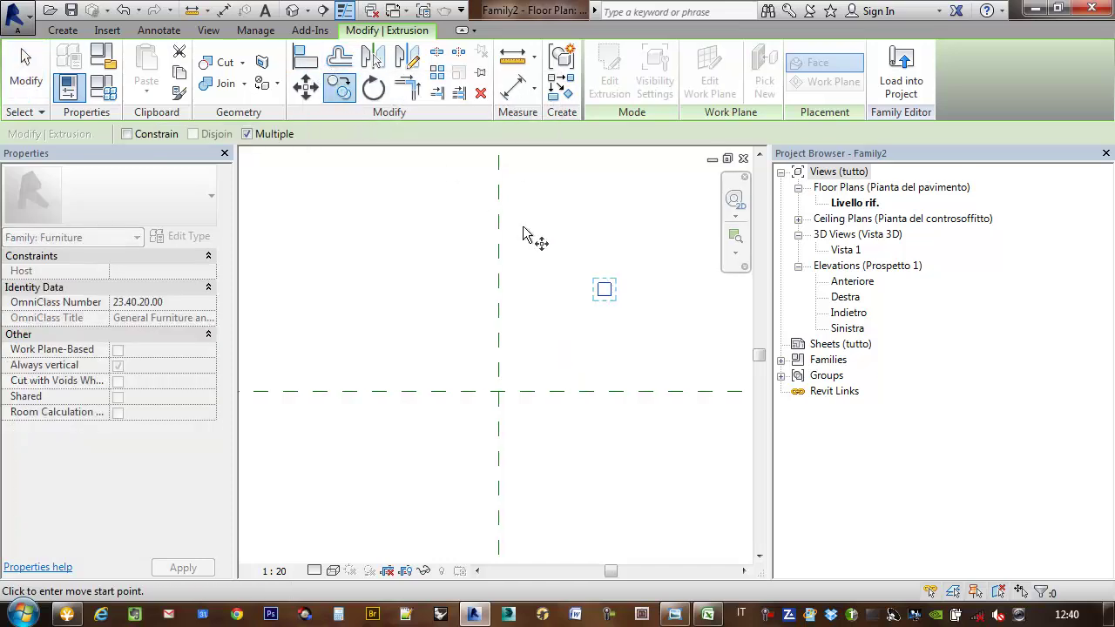
click(610, 324)
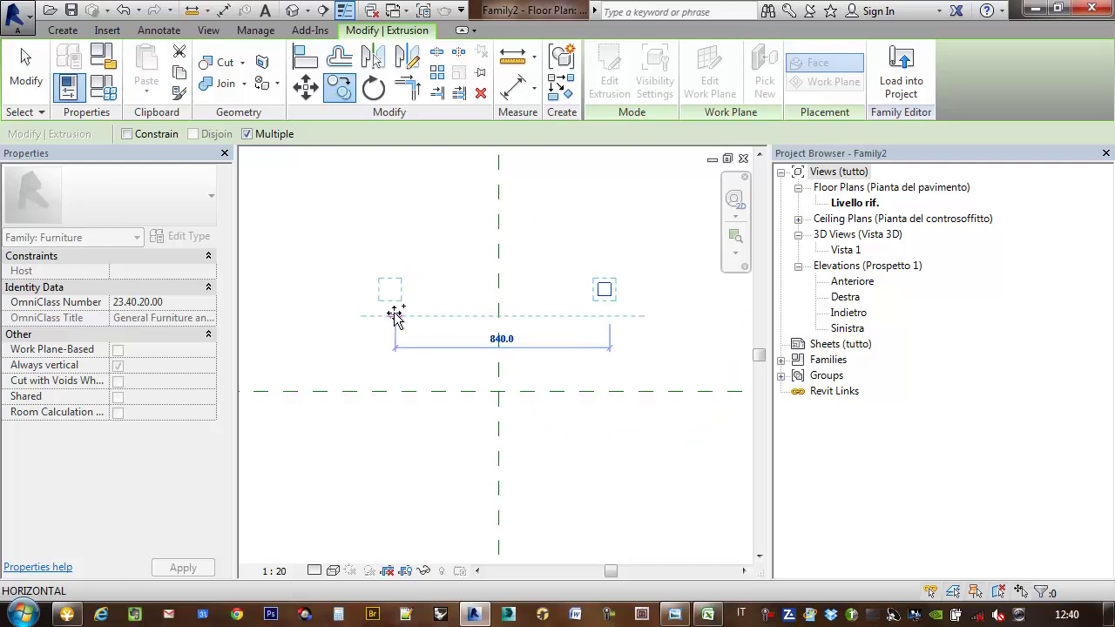
click(401, 317)
key(Escape)
click(525, 276)
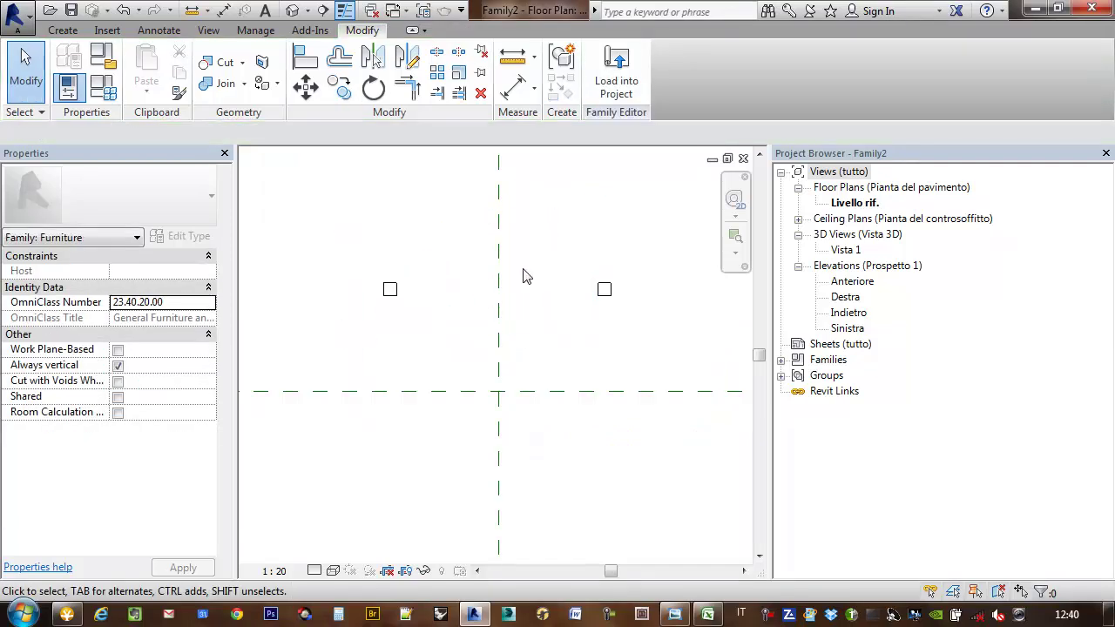
middle_drag(445, 260, 437, 243)
middle_drag(453, 302, 416, 273)
Place an aligned dimension string from the left leg through the centre plane to the right leg.
click(513, 86)
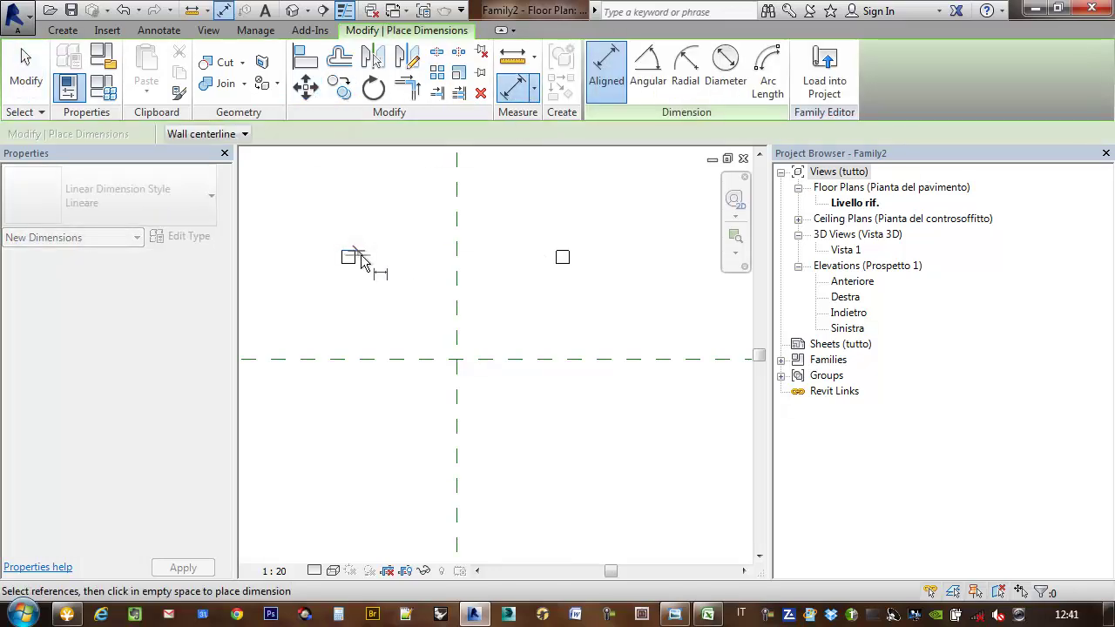
click(354, 262)
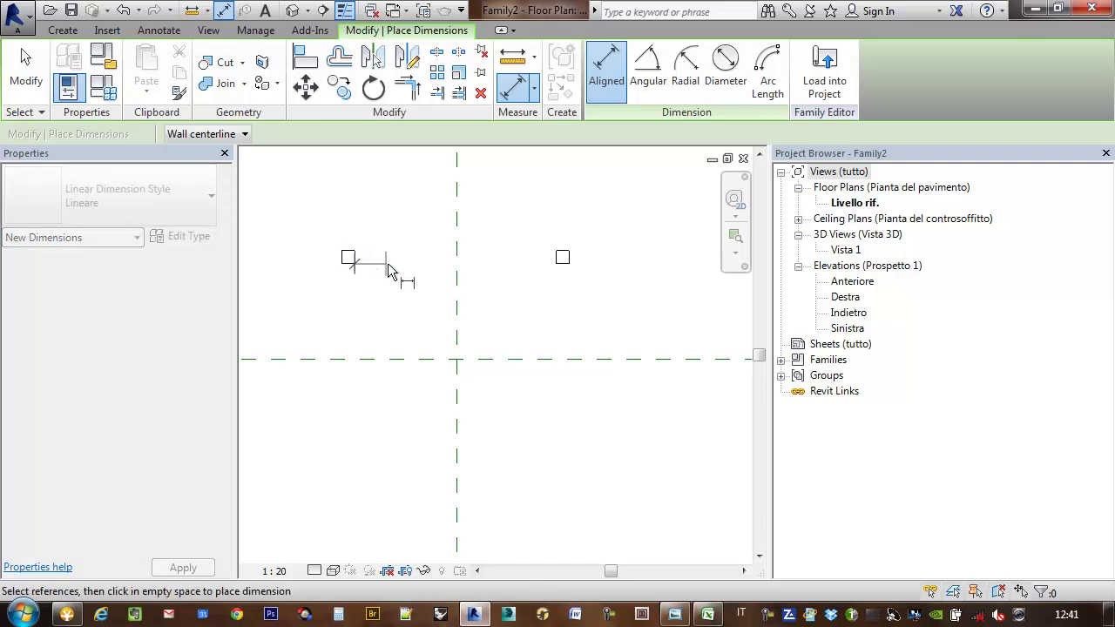
click(456, 259)
click(556, 263)
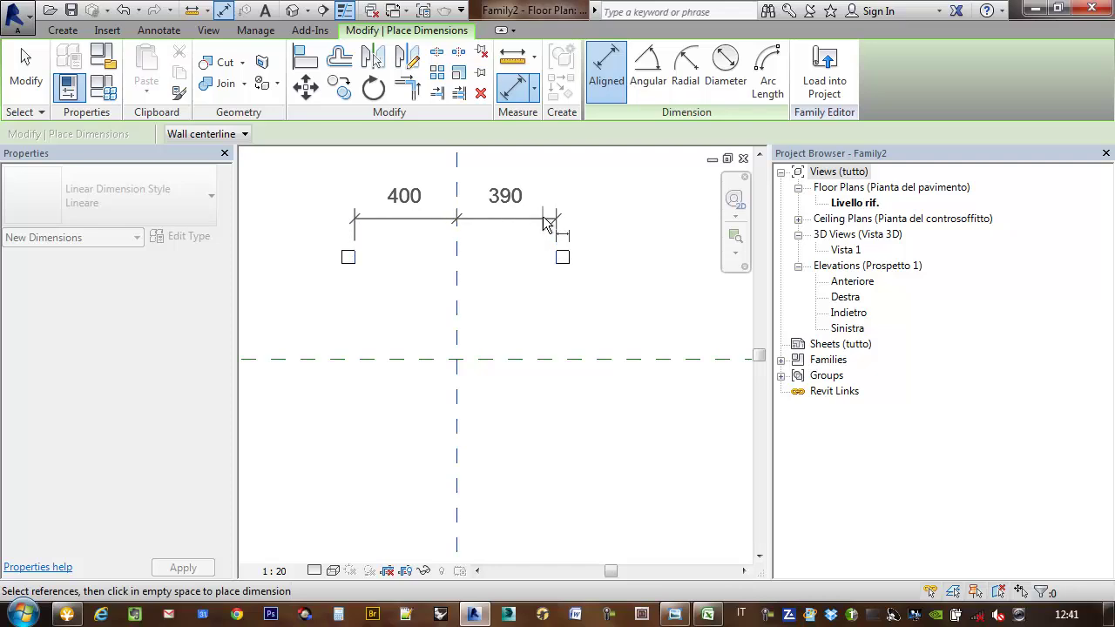
click(547, 220)
middle_drag(541, 276, 561, 364)
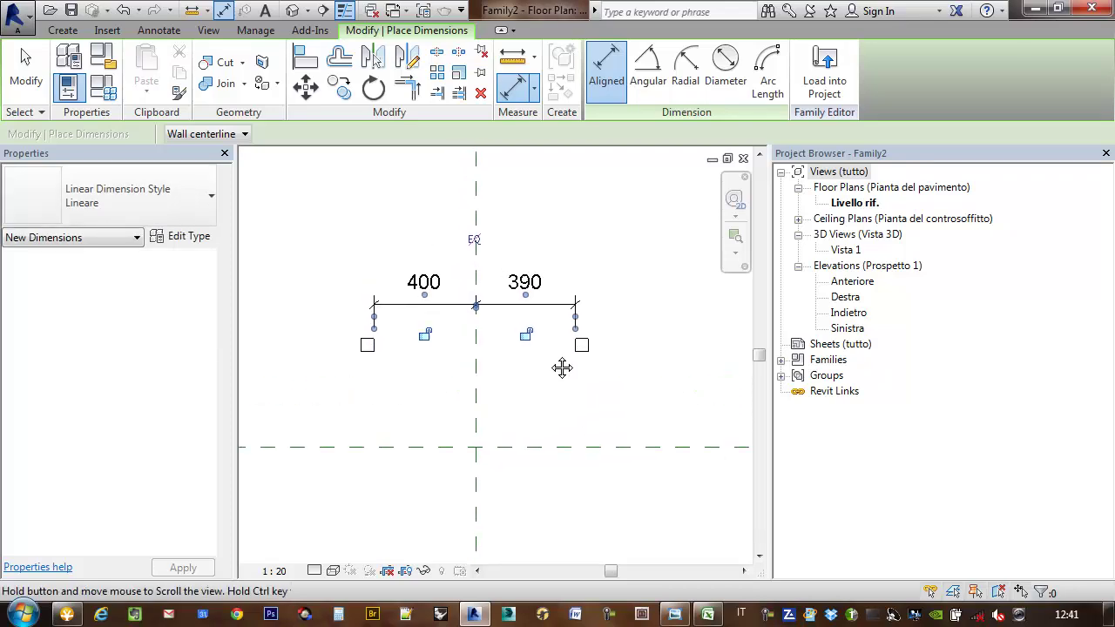
scroll(500, 311, up, 1)
middle_drag(499, 311, 523, 346)
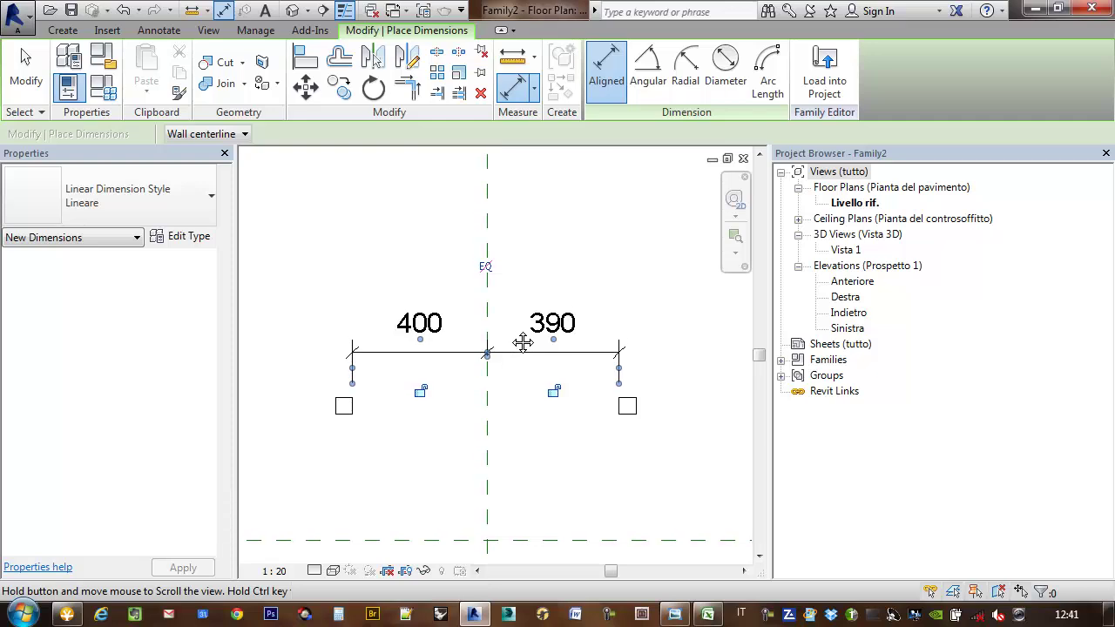
Toggle the dimension string to EQ so both segments are equal.
click(486, 268)
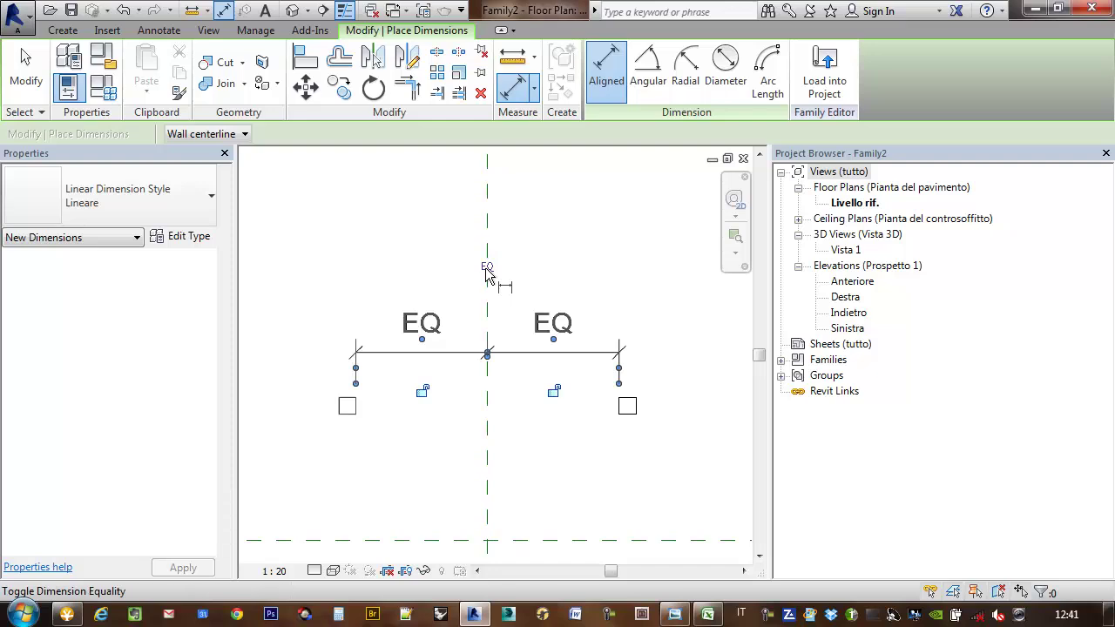
middle_drag(584, 327, 592, 267)
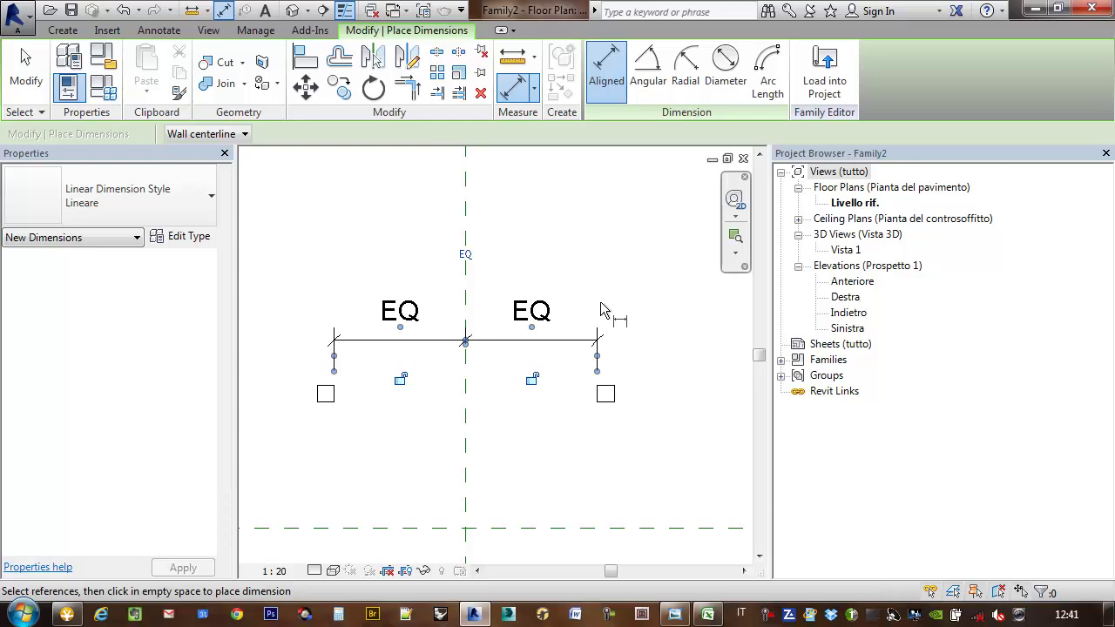
middle_drag(604, 319, 575, 204)
scroll(575, 207, down, 2)
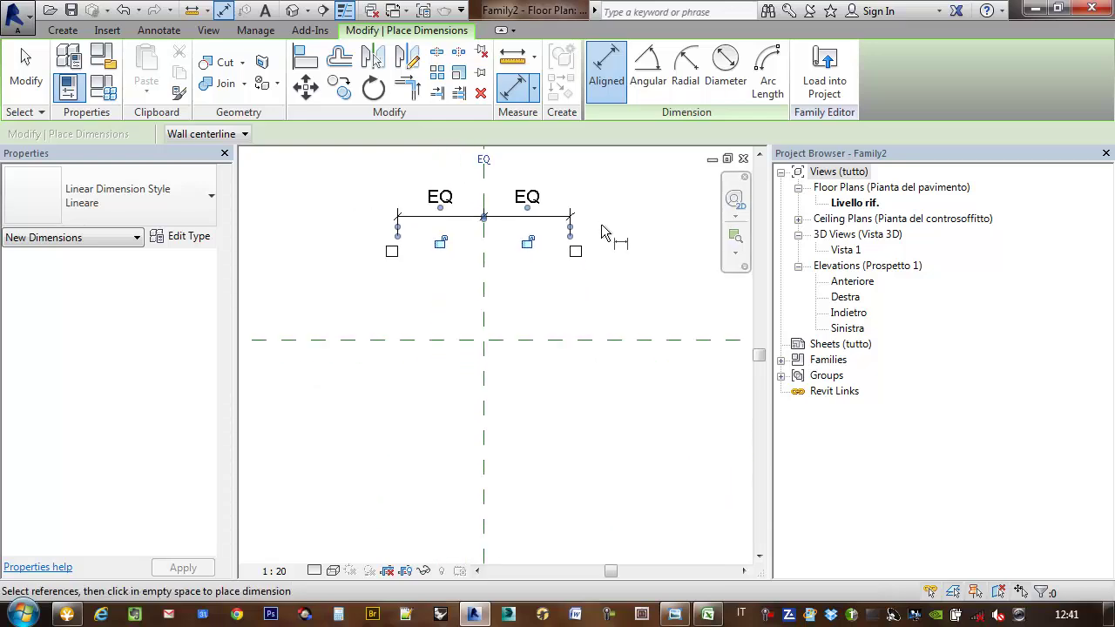
Copy both leg extrusions straight down below the originals.
key(Escape)
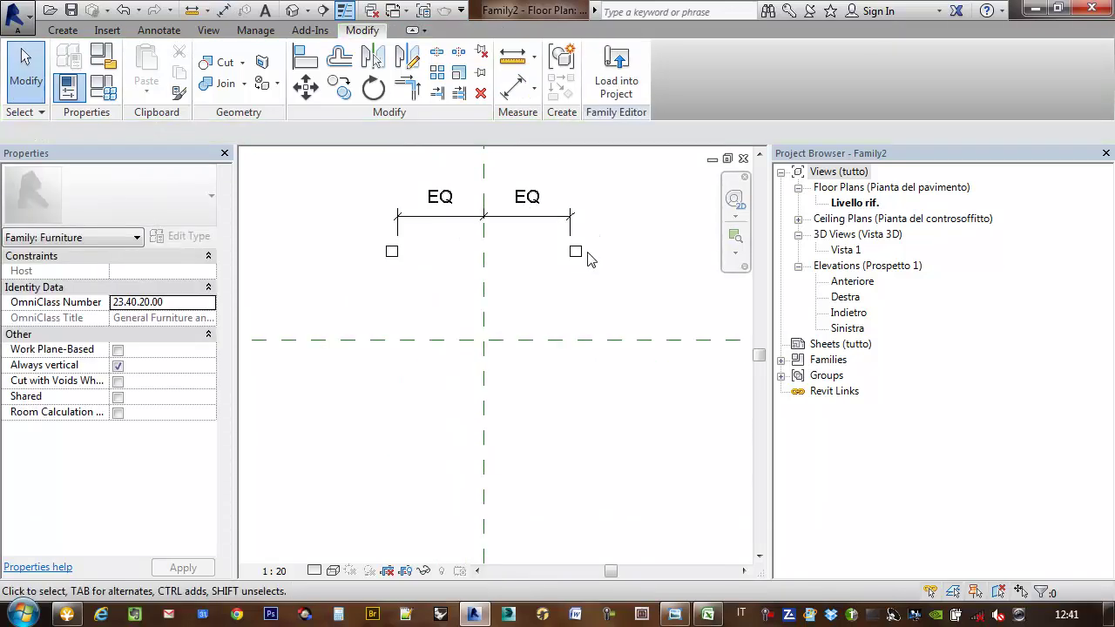
click(442, 277)
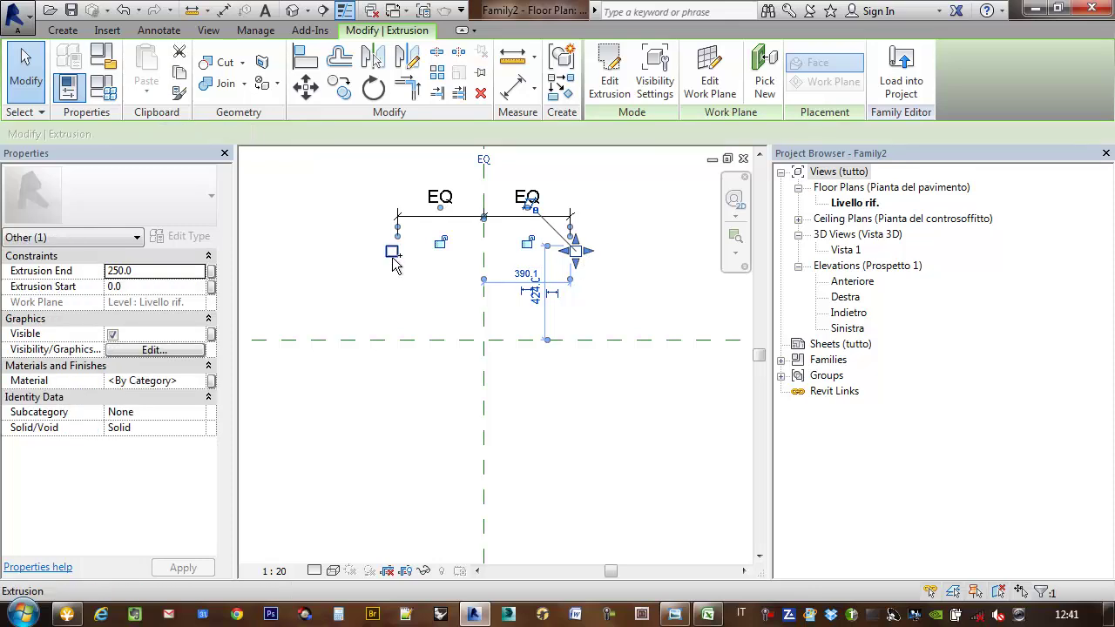
middle_drag(606, 275, 591, 264)
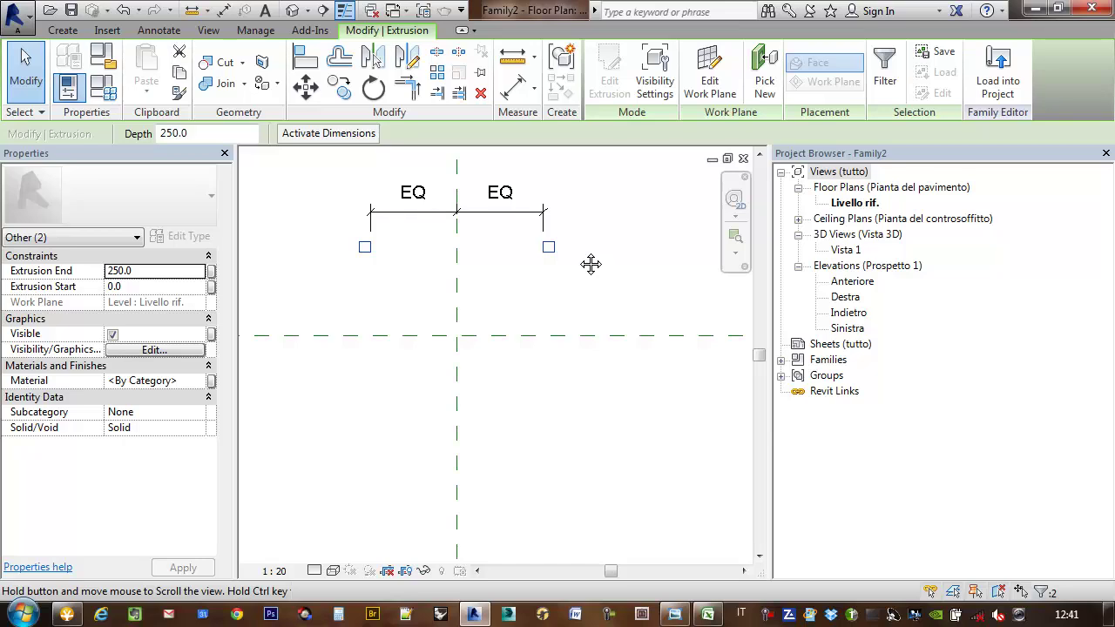
middle_drag(590, 264, 601, 264)
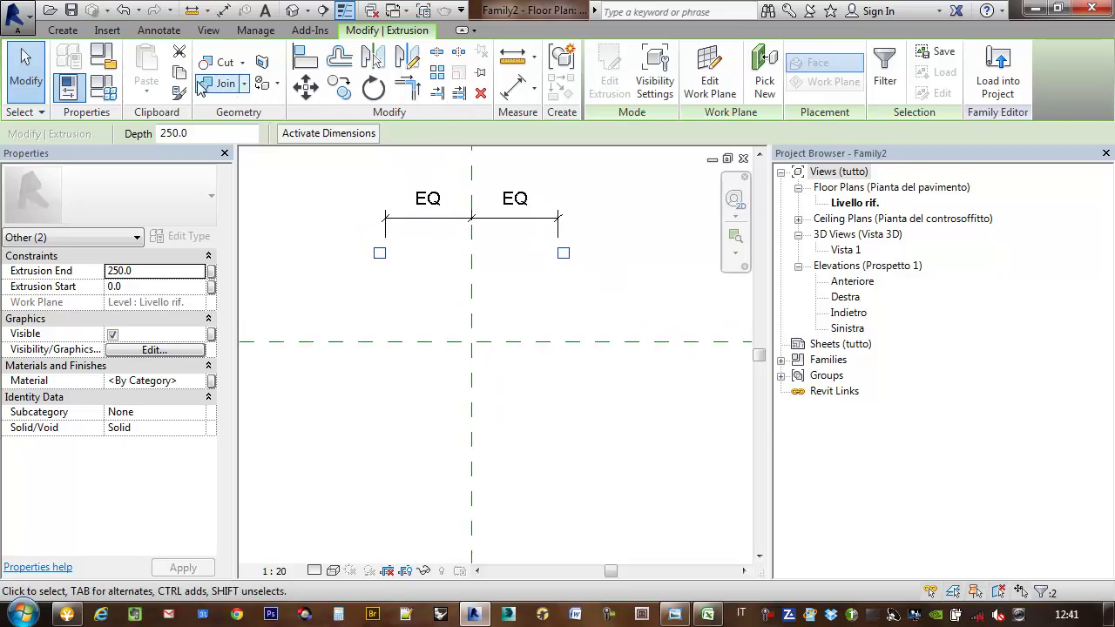
click(339, 87)
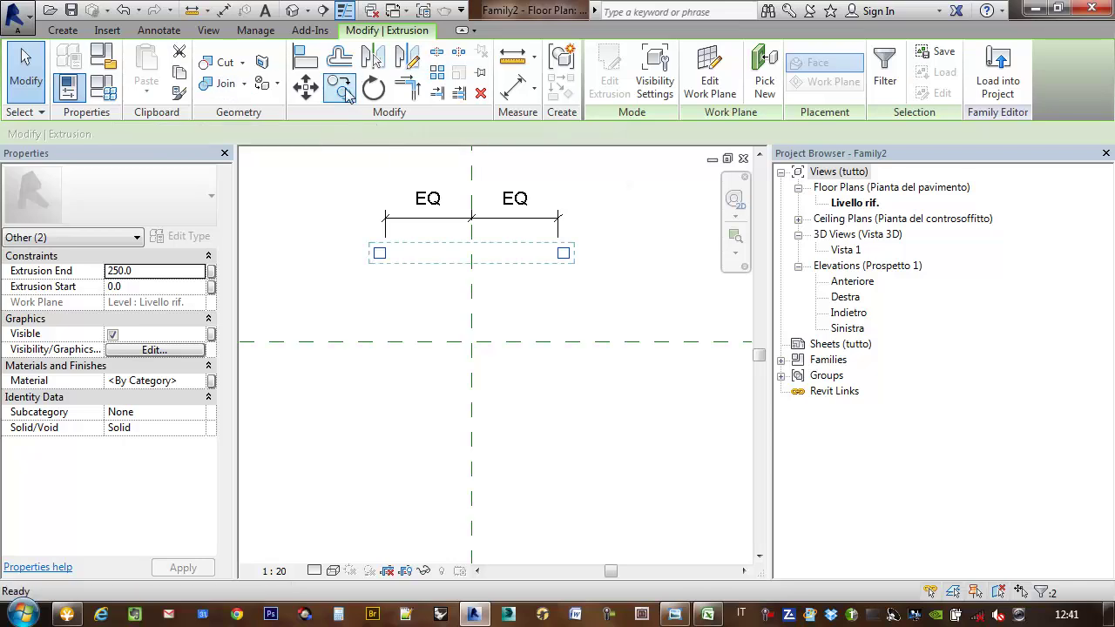
click(607, 236)
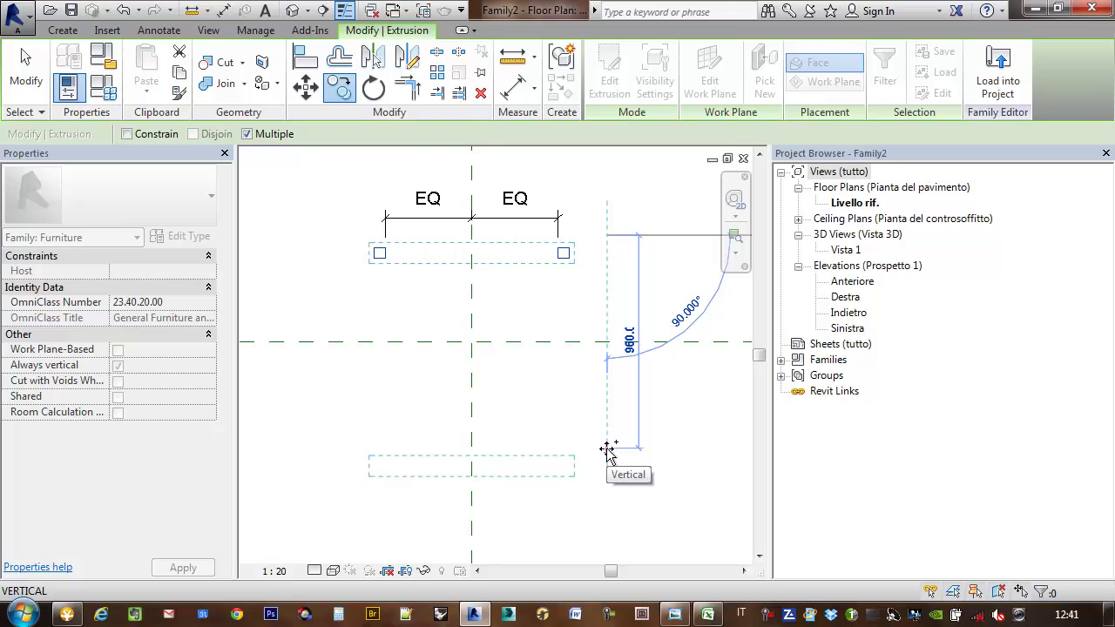
click(607, 450)
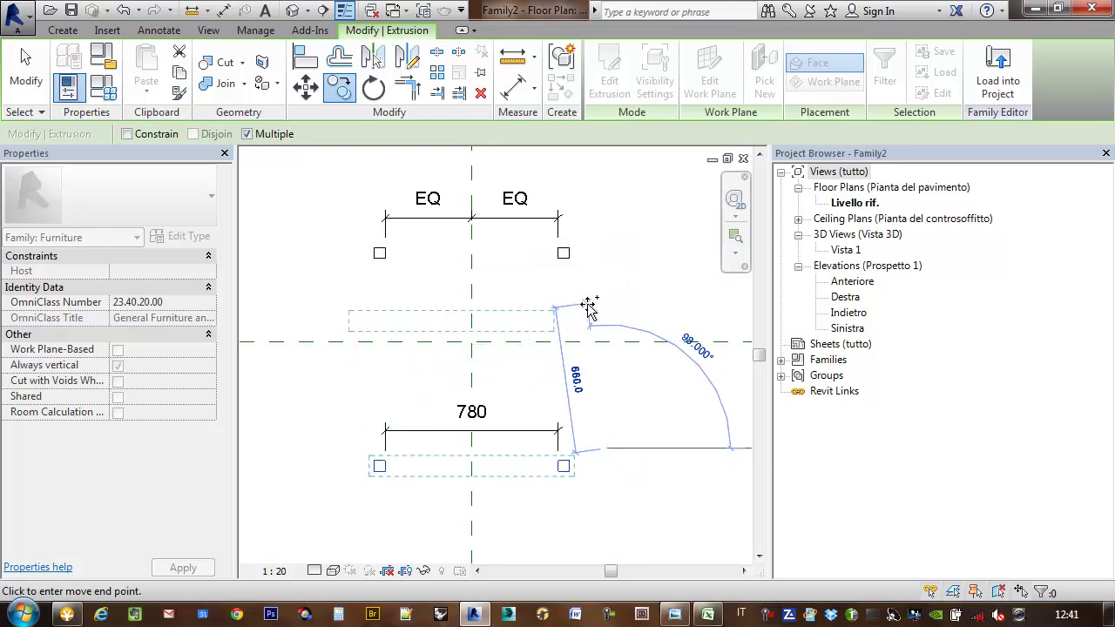
key(Escape)
key(Escape)
Delete the leftover 780 dimension.
click(532, 436)
mouse_move(581, 384)
middle_down()
mouse_move(592, 361)
mouse_move(582, 340)
middle_up()
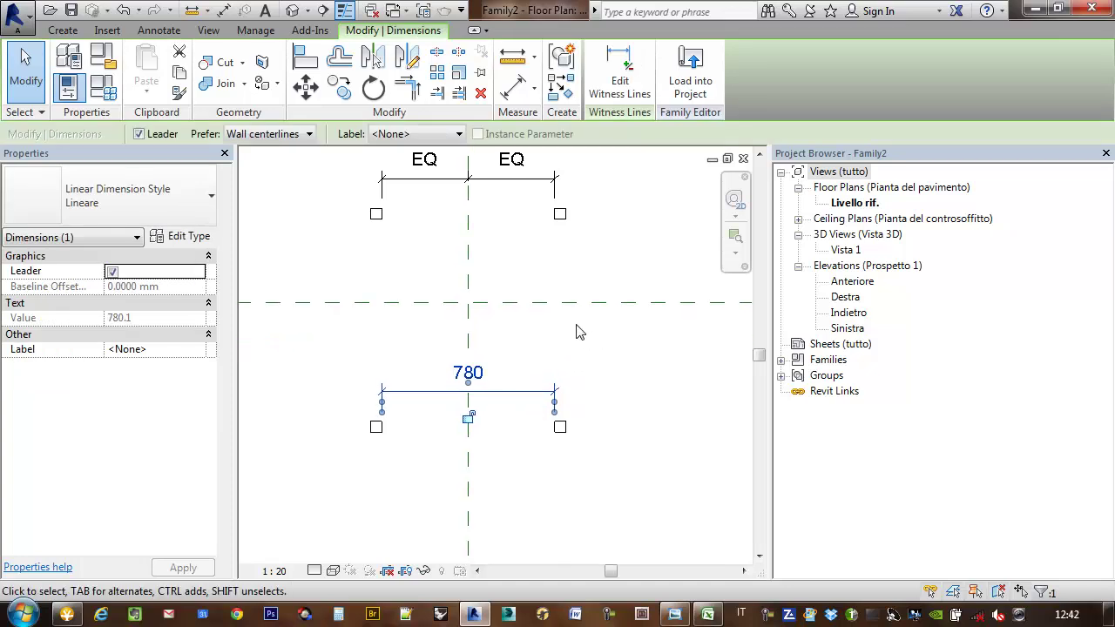
key(Delete)
middle_drag(666, 293, 609, 293)
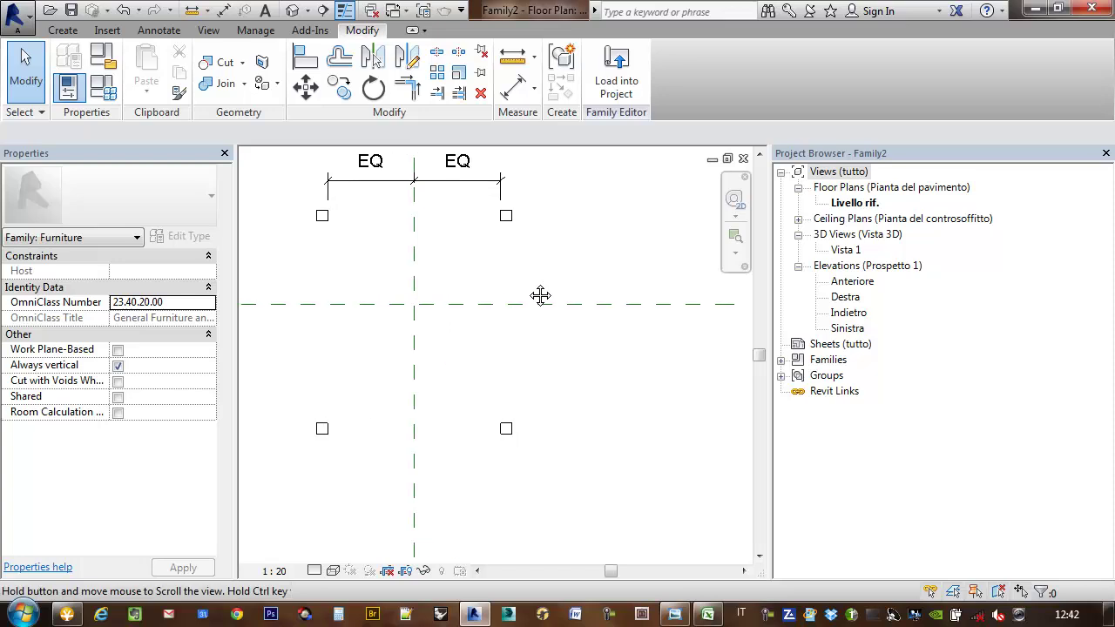
Place a 910 dimension between the two right legs, then delete it.
click(512, 86)
click(505, 222)
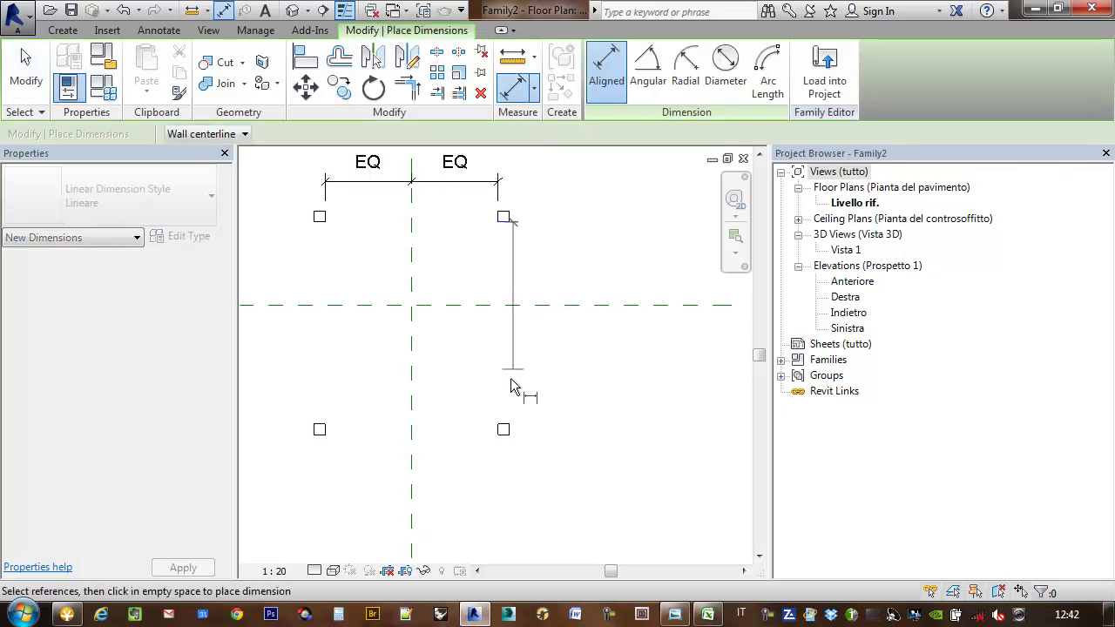
click(505, 427)
click(485, 384)
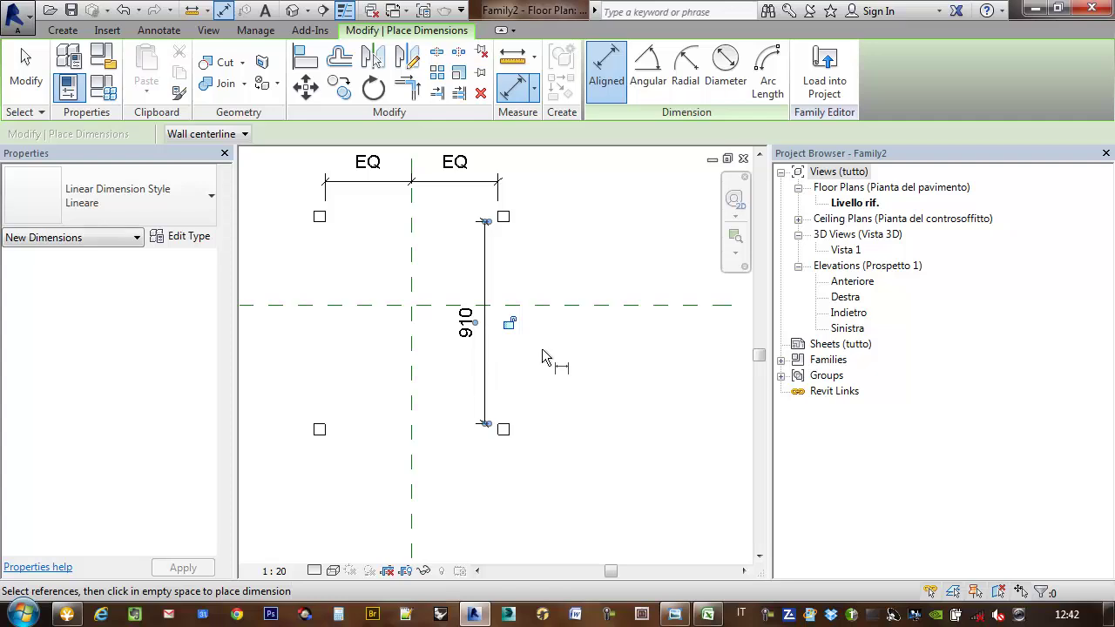
key(Escape)
key(Escape)
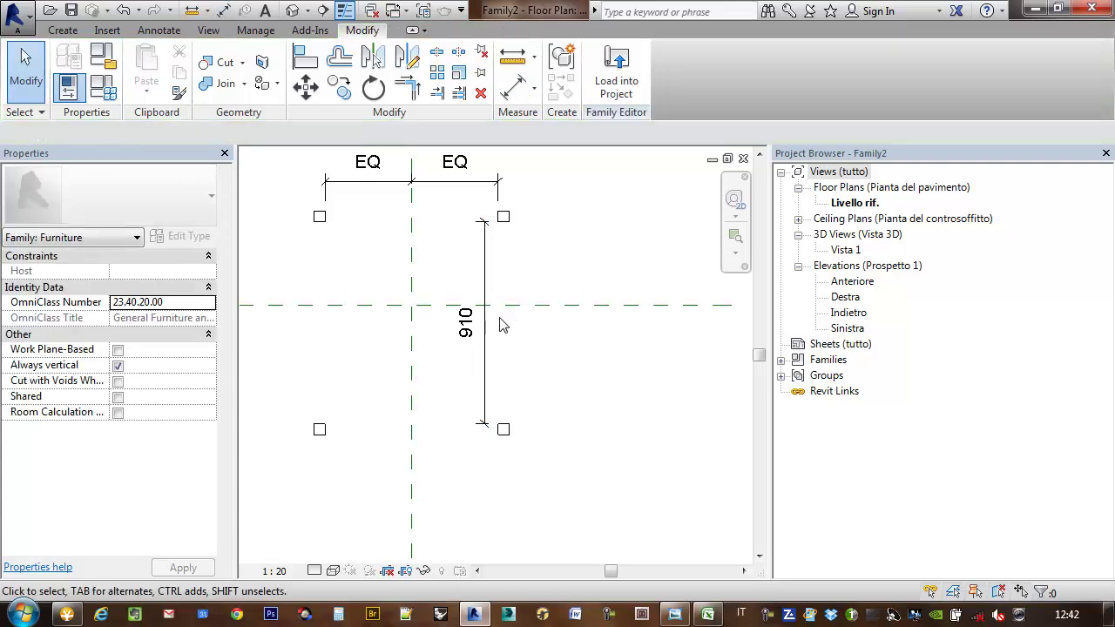
click(488, 328)
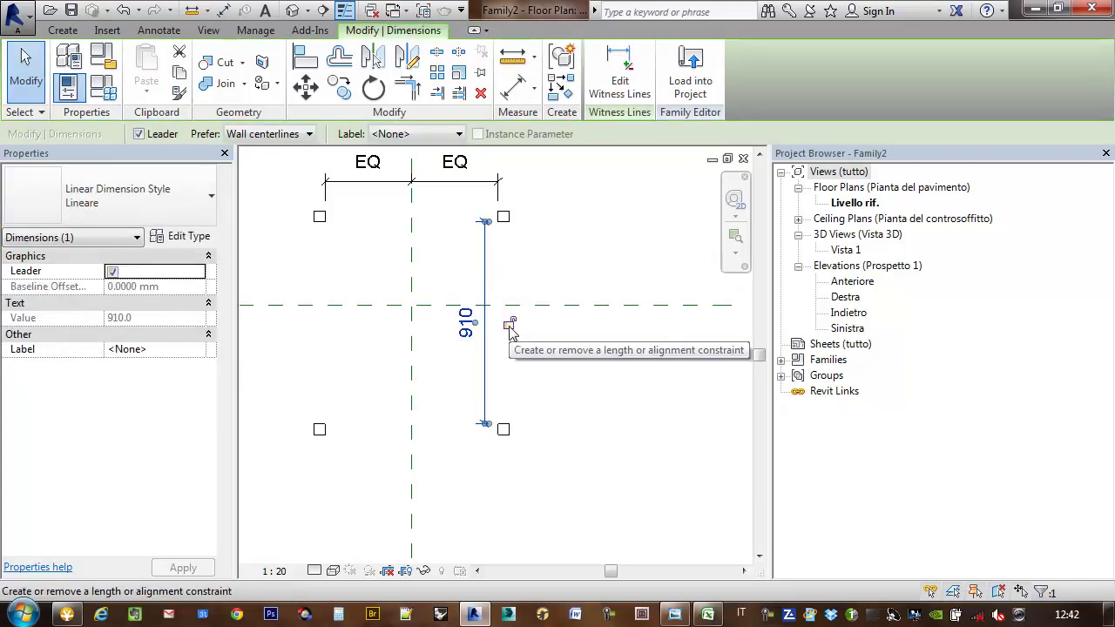
click(493, 330)
click(486, 327)
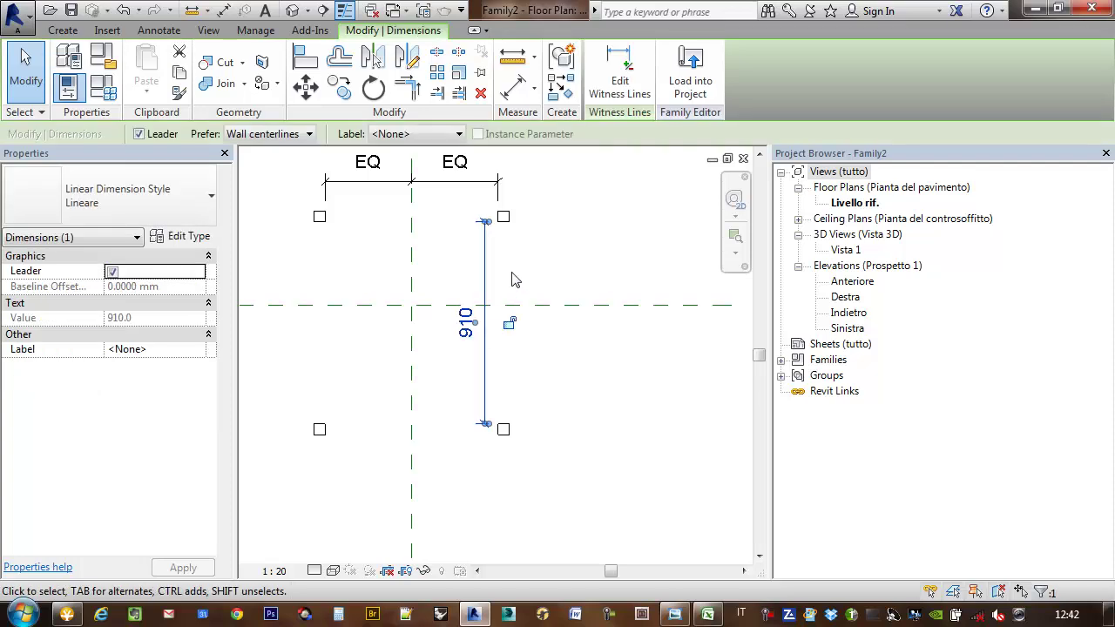
key(Delete)
Make the lower-right leg's 536 temporary dimension permanent, then undo it.
click(505, 427)
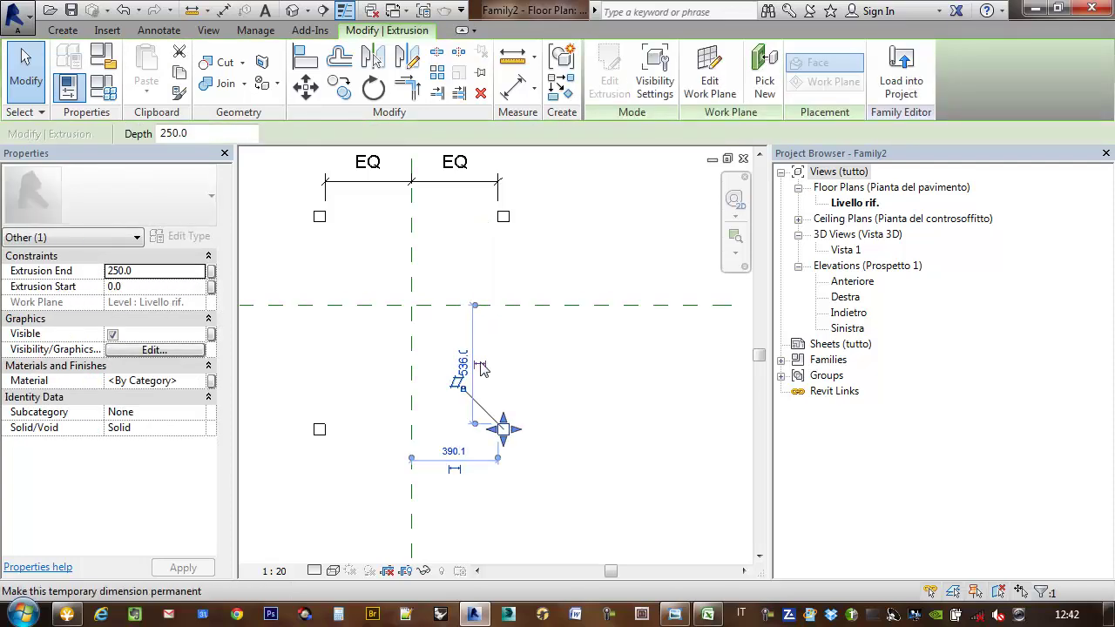
click(480, 364)
scroll(489, 318, up, 2)
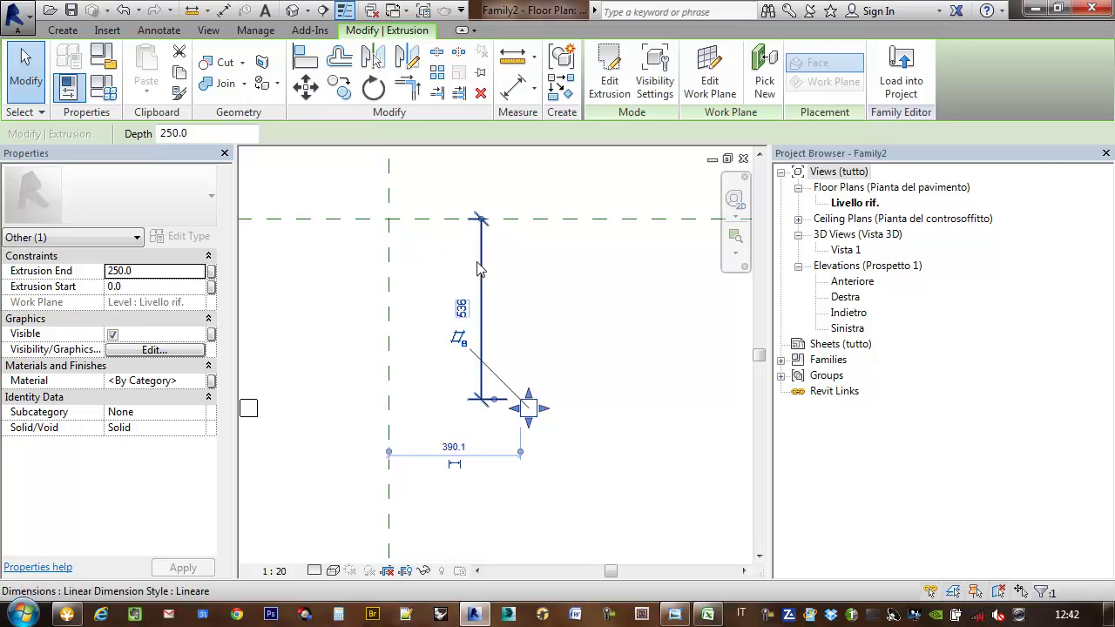
click(509, 297)
click(492, 307)
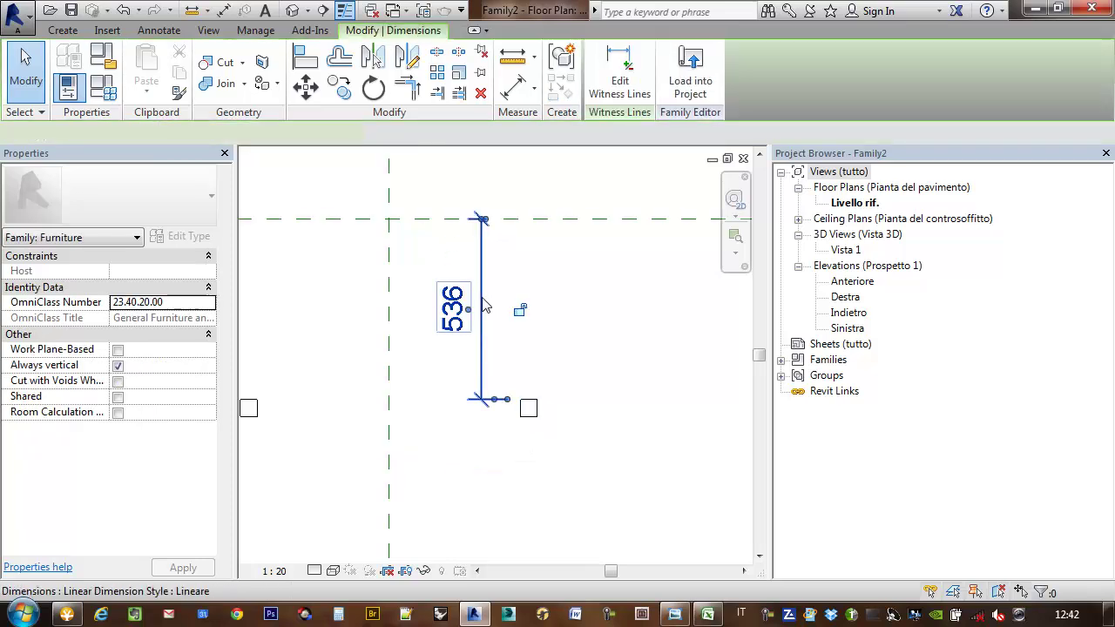
click(518, 349)
click(487, 350)
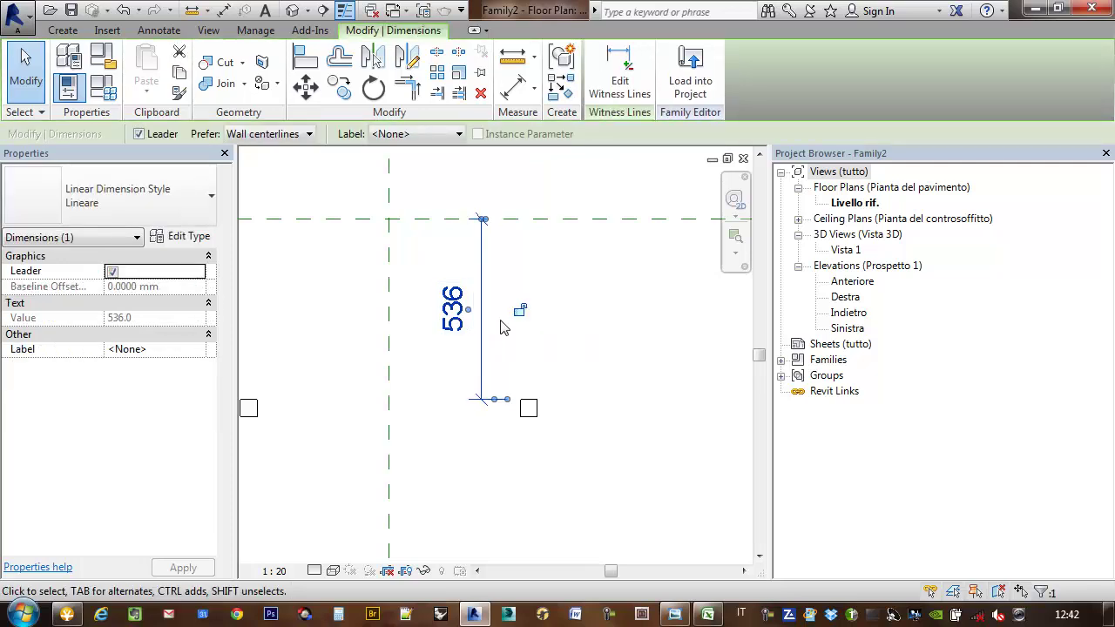
key(ctrl+z)
key(ctrl+z)
key(ctrl+z)
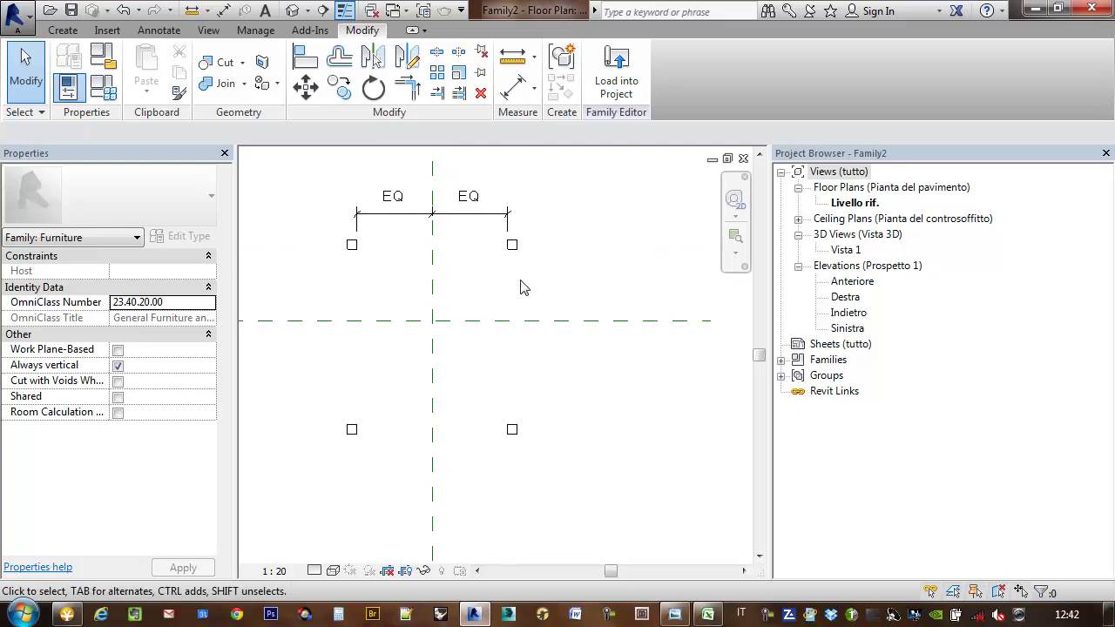
Dimension the right legs through the horizontal reference plane (374/536) and set it EQ.
click(514, 87)
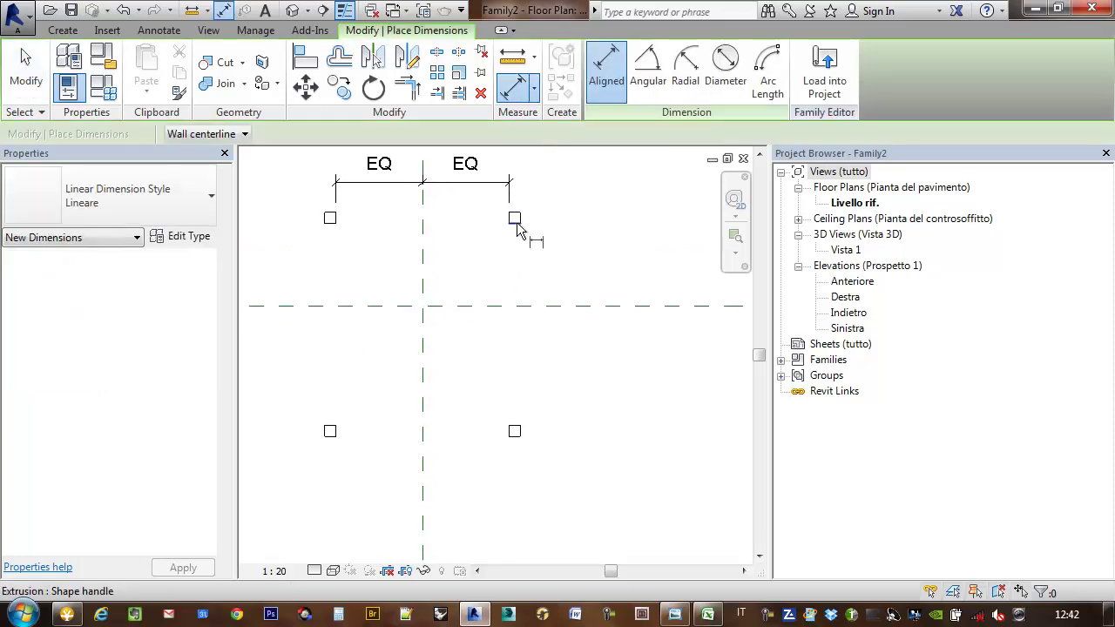
click(515, 221)
click(520, 306)
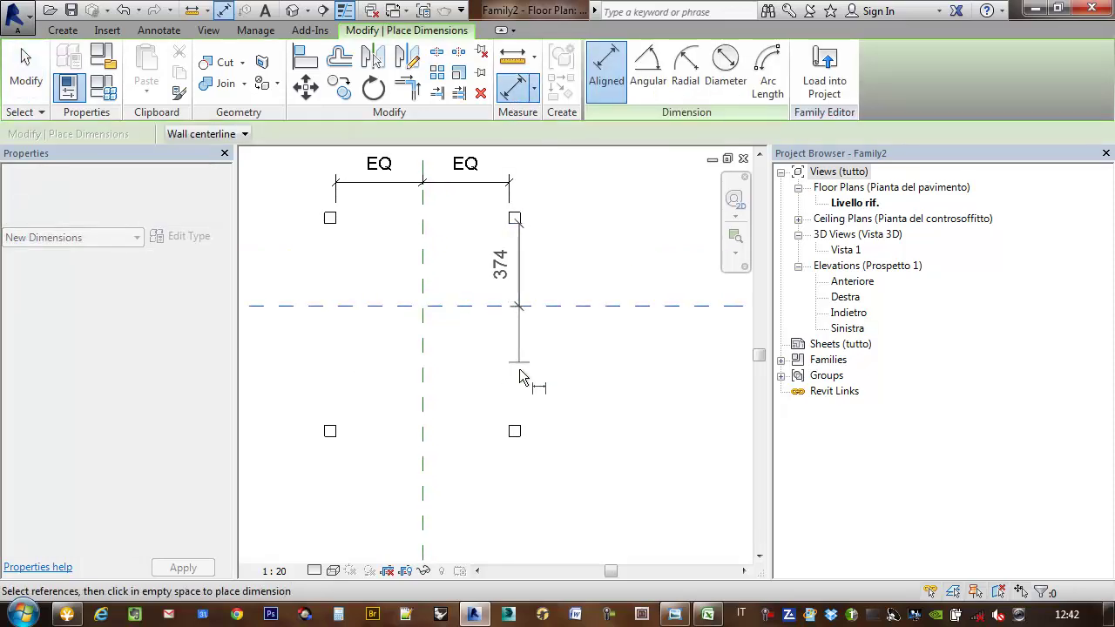
click(514, 431)
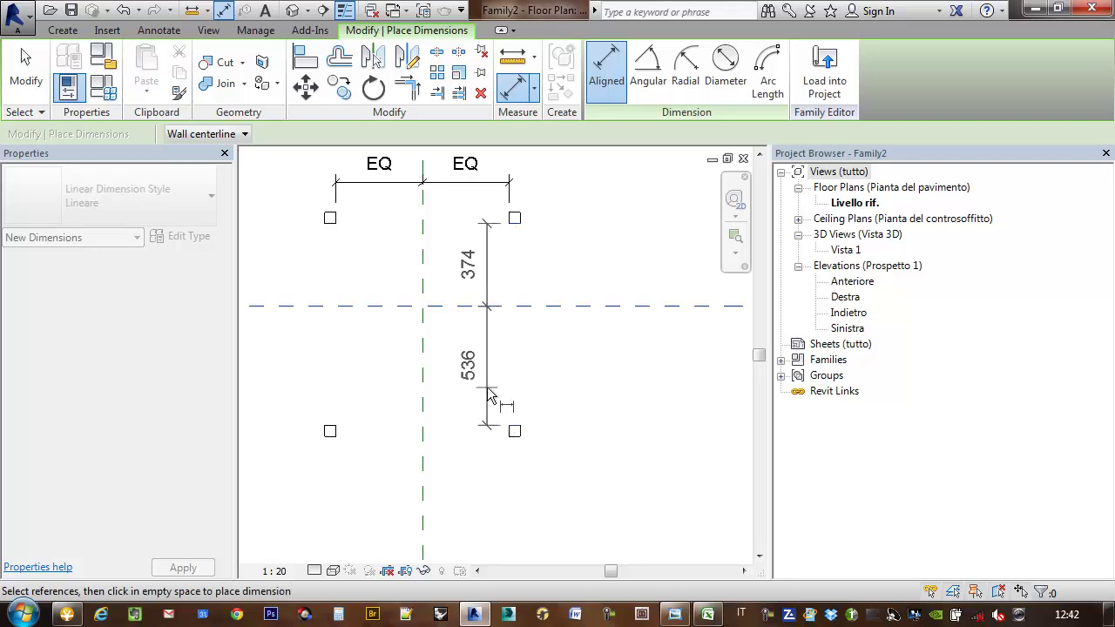
click(490, 396)
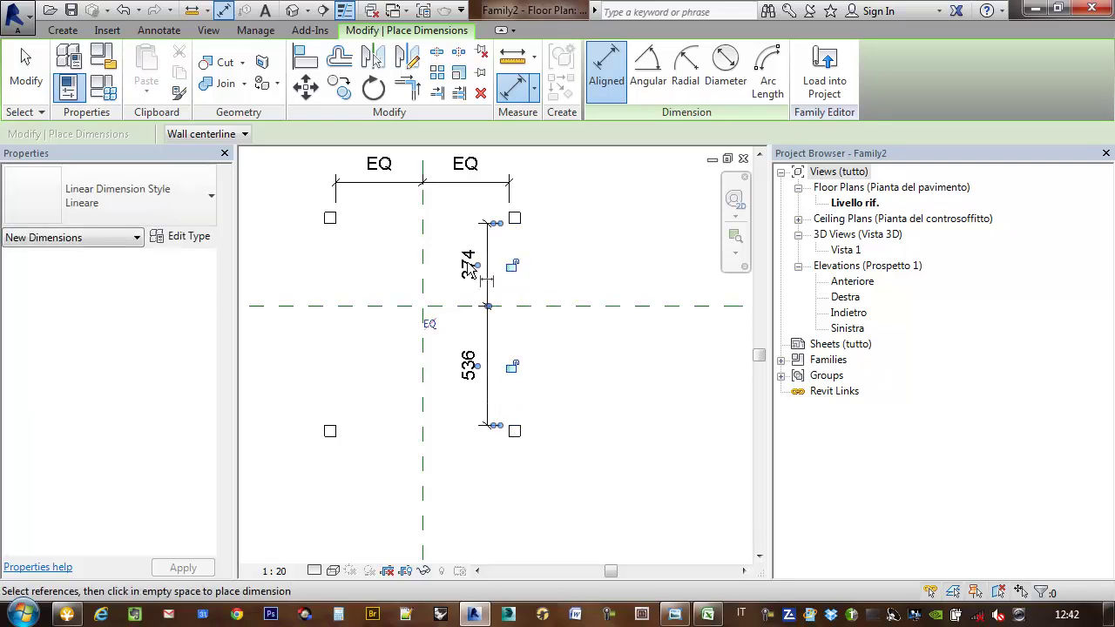
key(Escape)
key(Escape)
click(485, 312)
key(Escape)
click(490, 327)
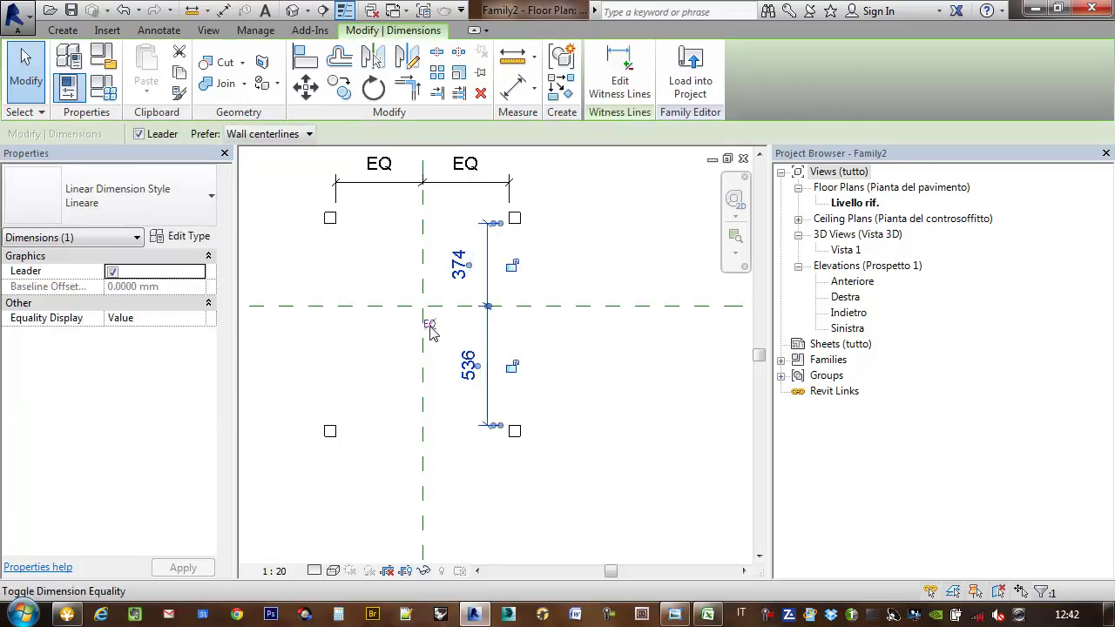
click(429, 306)
key(Escape)
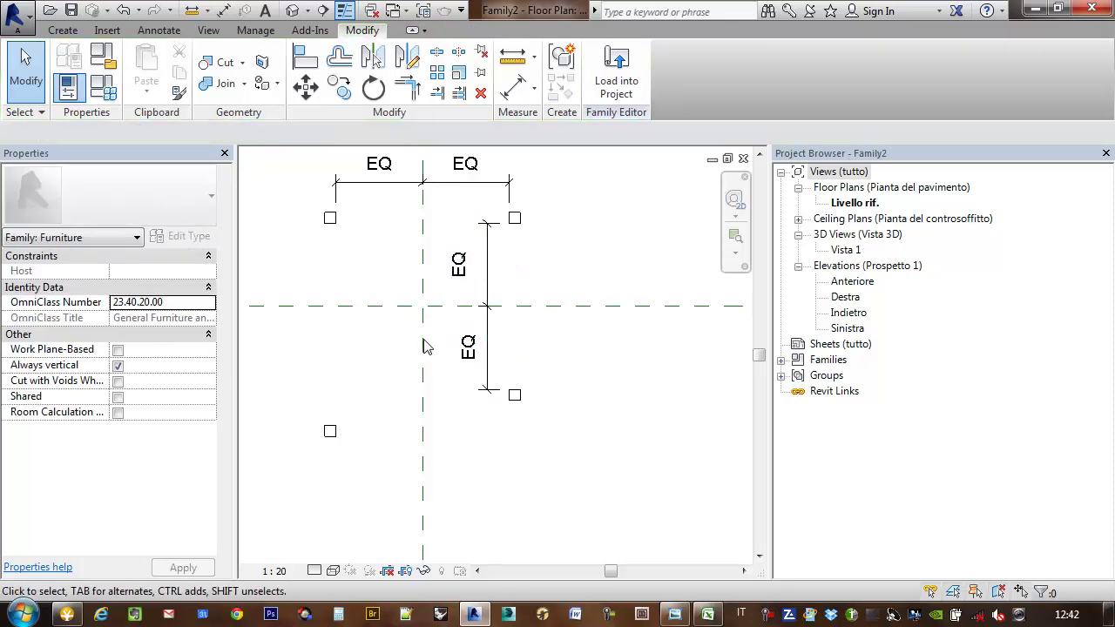
Delete the vertical EQ dimension.
middle_drag(432, 348, 457, 377)
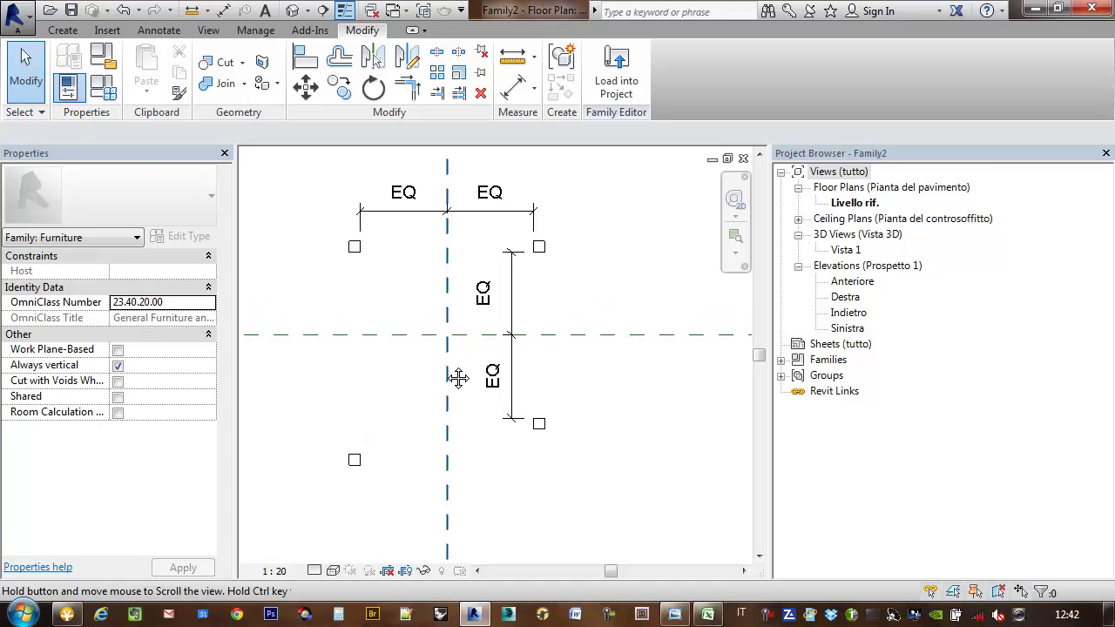
click(516, 278)
key(Delete)
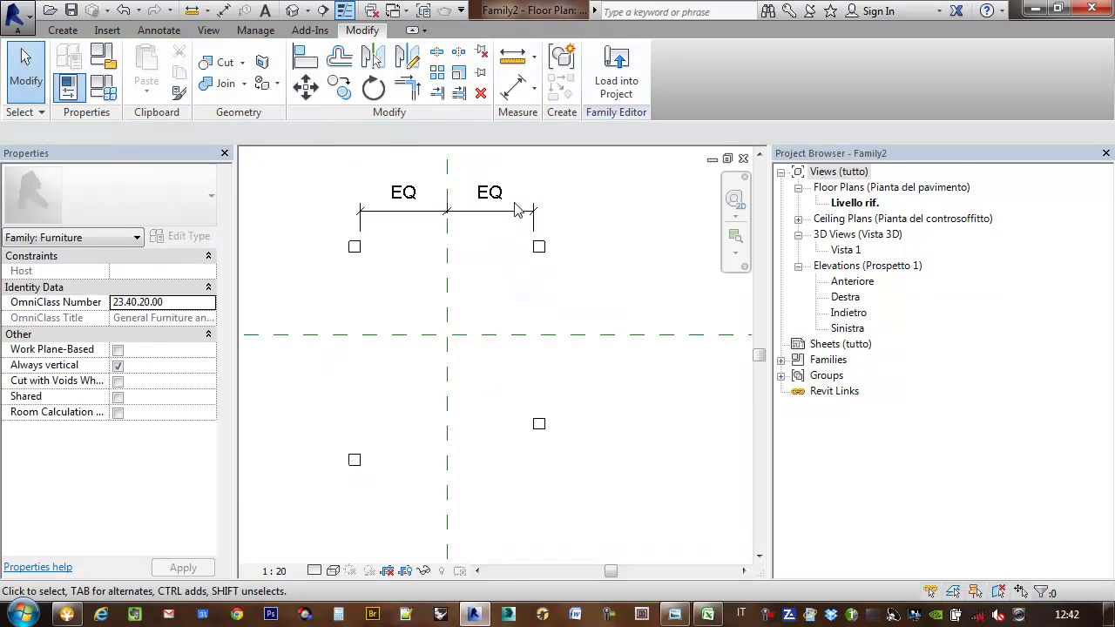
Dimension right handle, centre plane and left handle, reading 390 | 390.
click(514, 87)
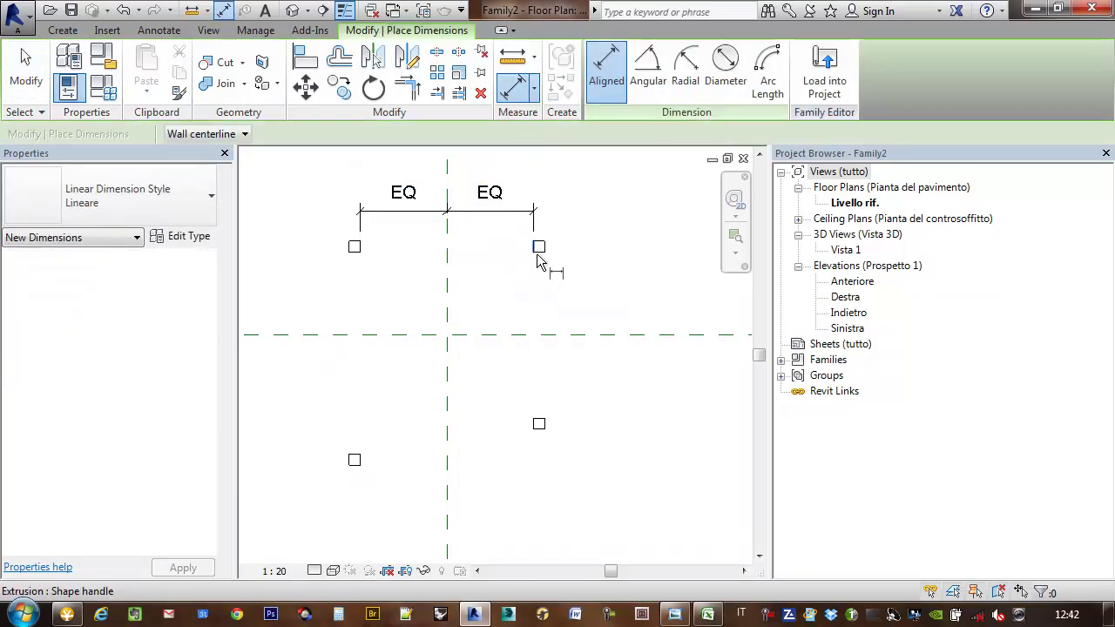
scroll(540, 256, up, 2)
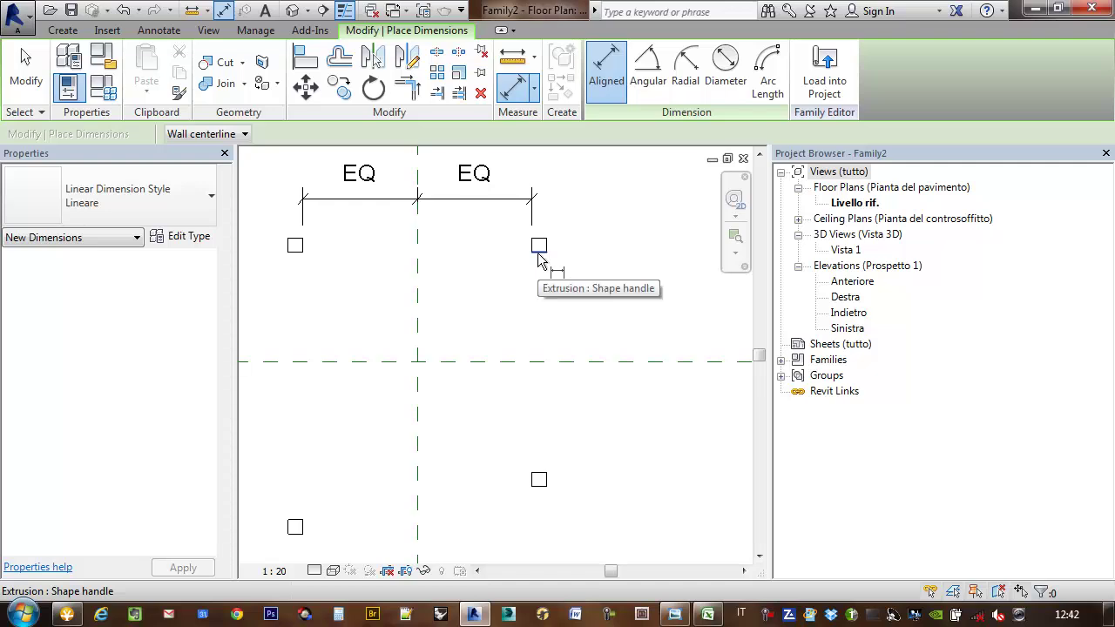
scroll(540, 225, up, 3)
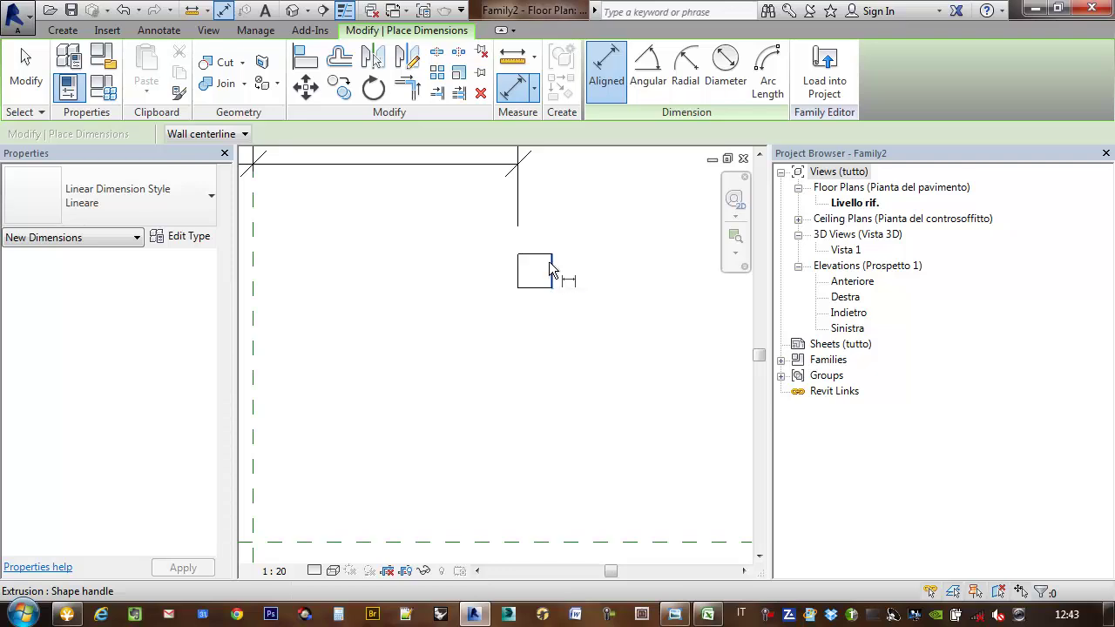
scroll(547, 271, down, 3)
middle_drag(541, 266, 594, 279)
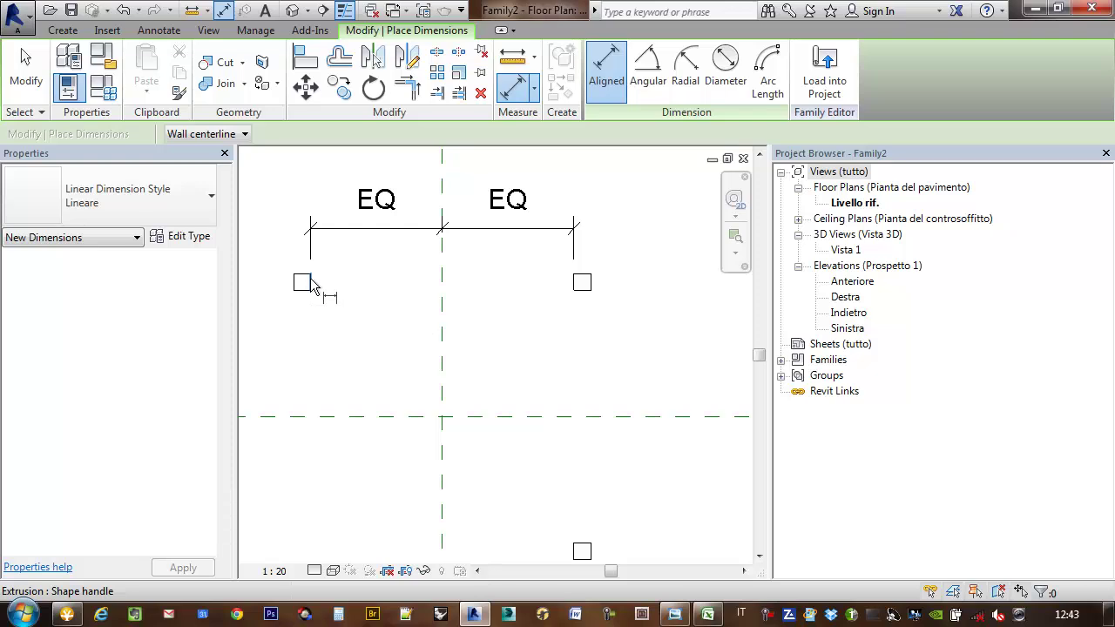
click(577, 283)
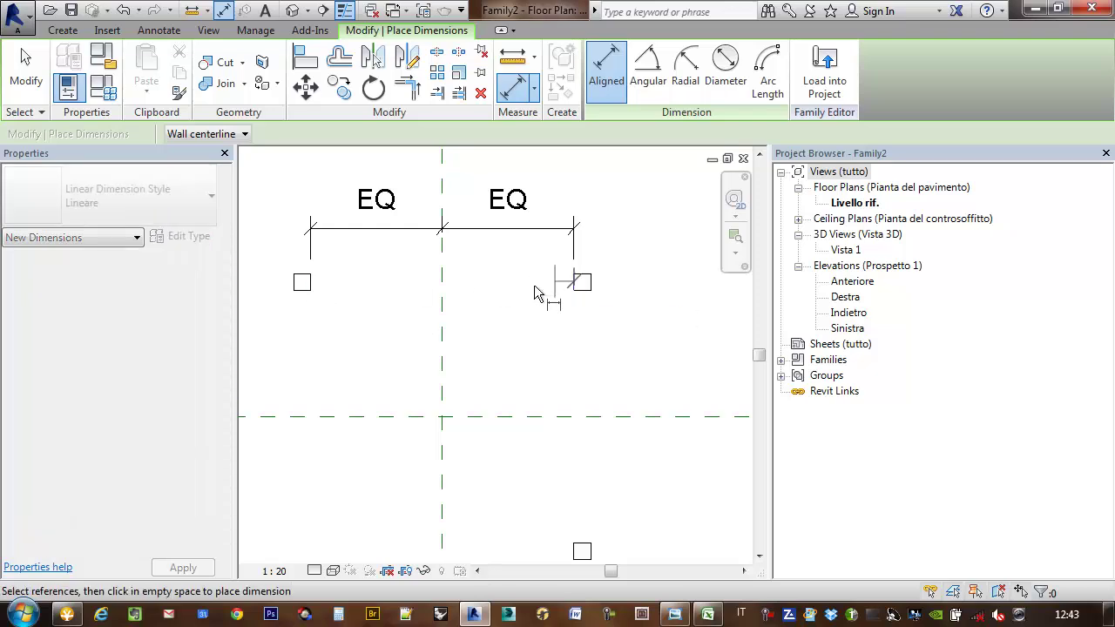
click(445, 280)
click(306, 283)
click(345, 363)
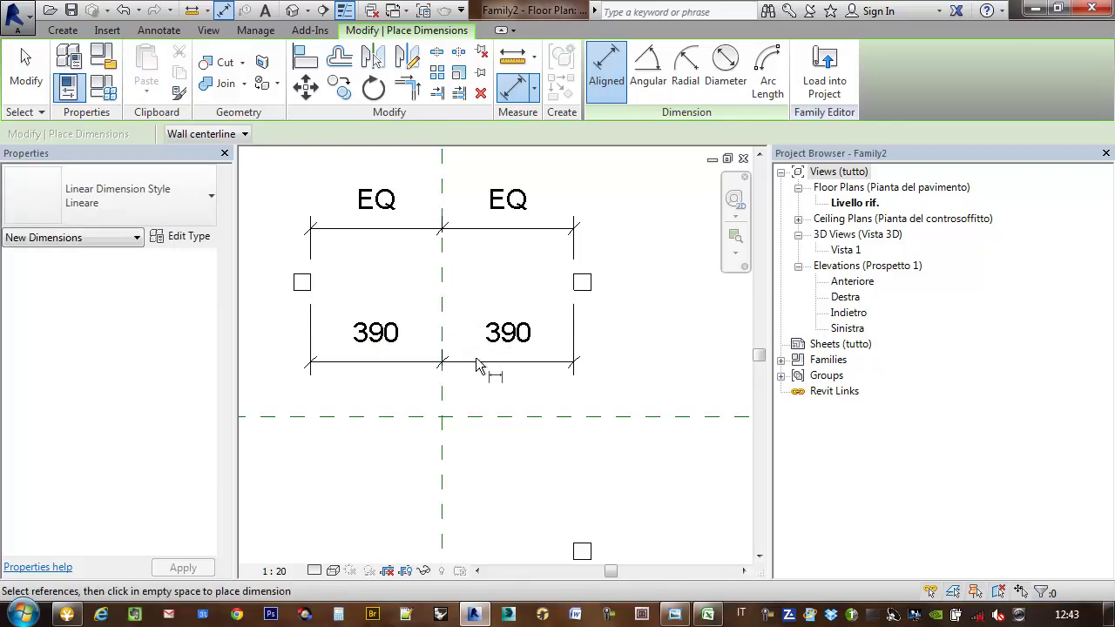
key(Escape)
Add a vertical dimension through the horizontal centre plane to the lower-right handle and set it EQ.
middle_drag(496, 335, 478, 236)
scroll(535, 249, down, 2)
key(d)
key(i)
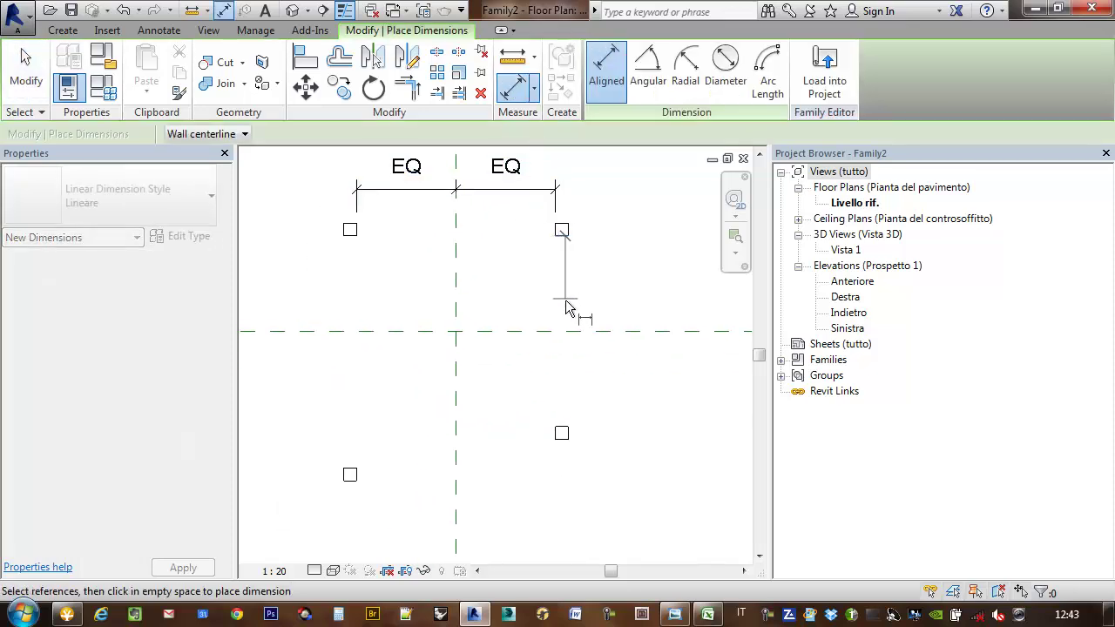
click(561, 330)
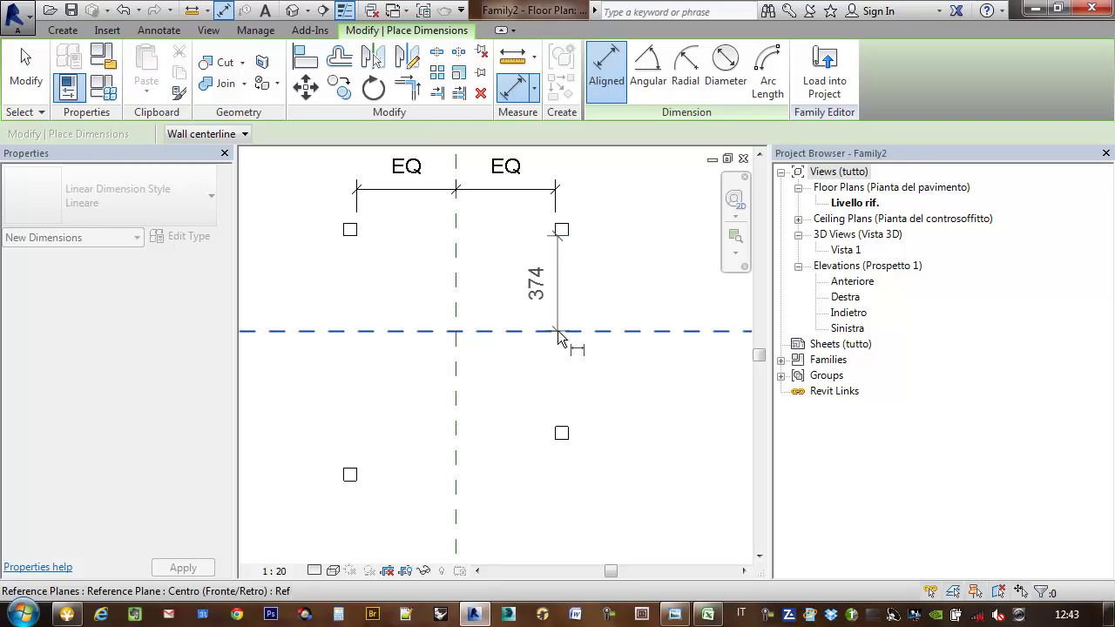
click(563, 429)
click(614, 383)
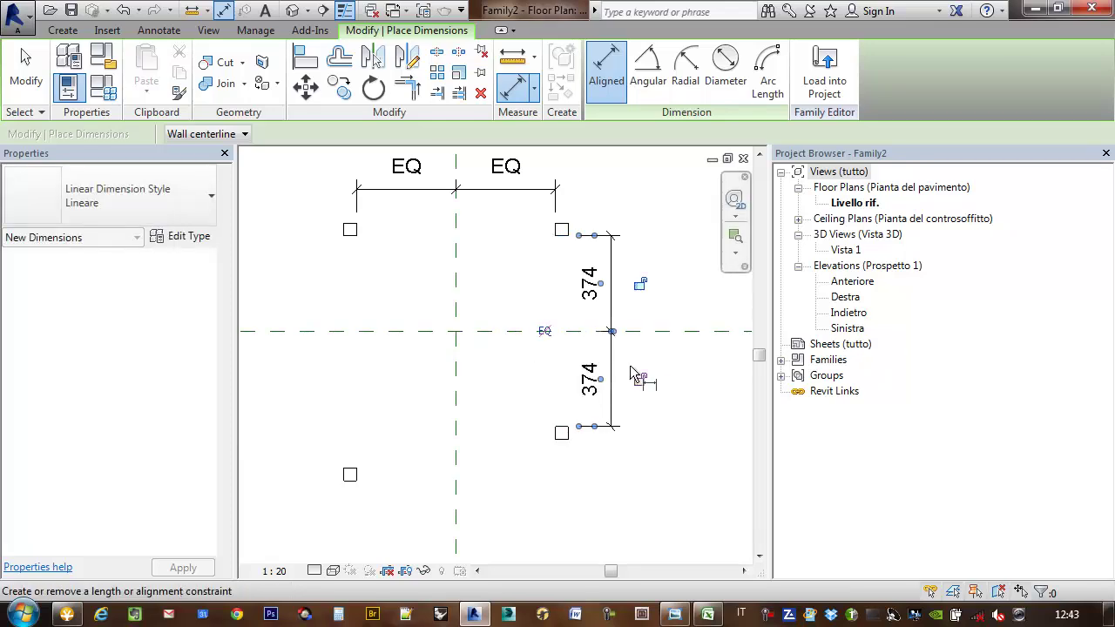
click(543, 333)
key(Escape)
key(Escape)
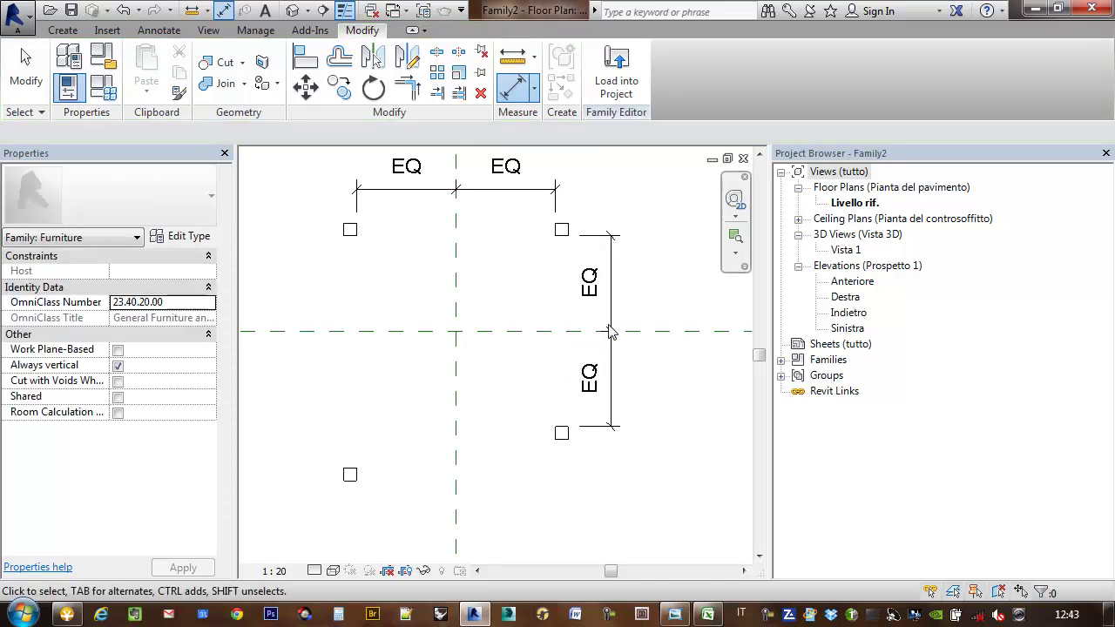
middle_drag(547, 341, 537, 320)
mouse_move(499, 283)
middle_down()
mouse_move(513, 298)
mouse_move(515, 283)
middle_up()
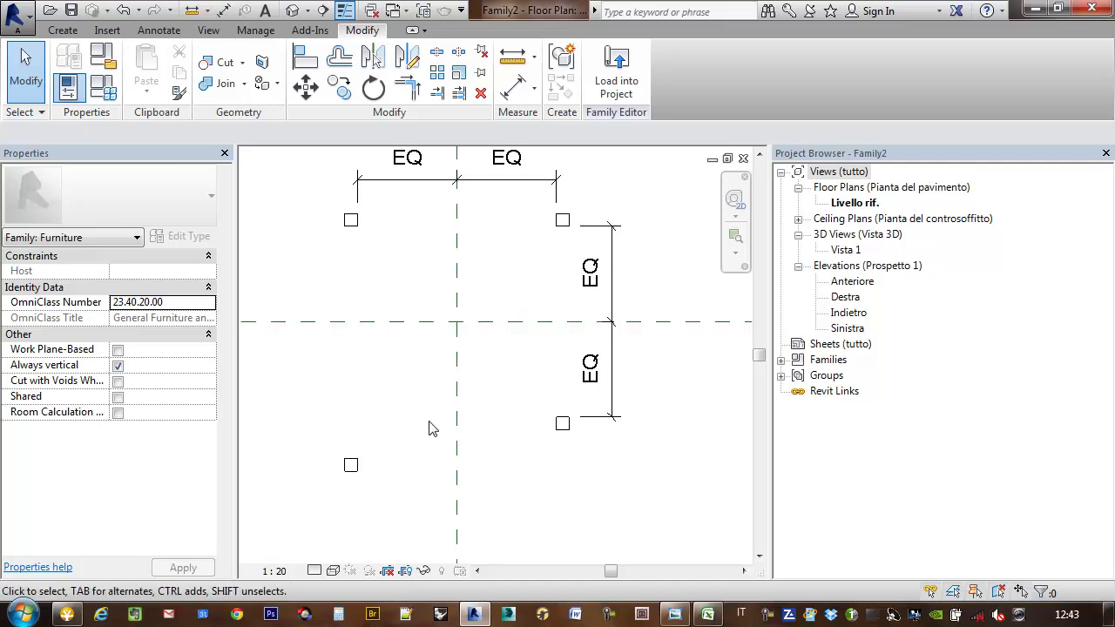
Align the lower-left handle to the lower-right handle's line, then undo it.
click(359, 463)
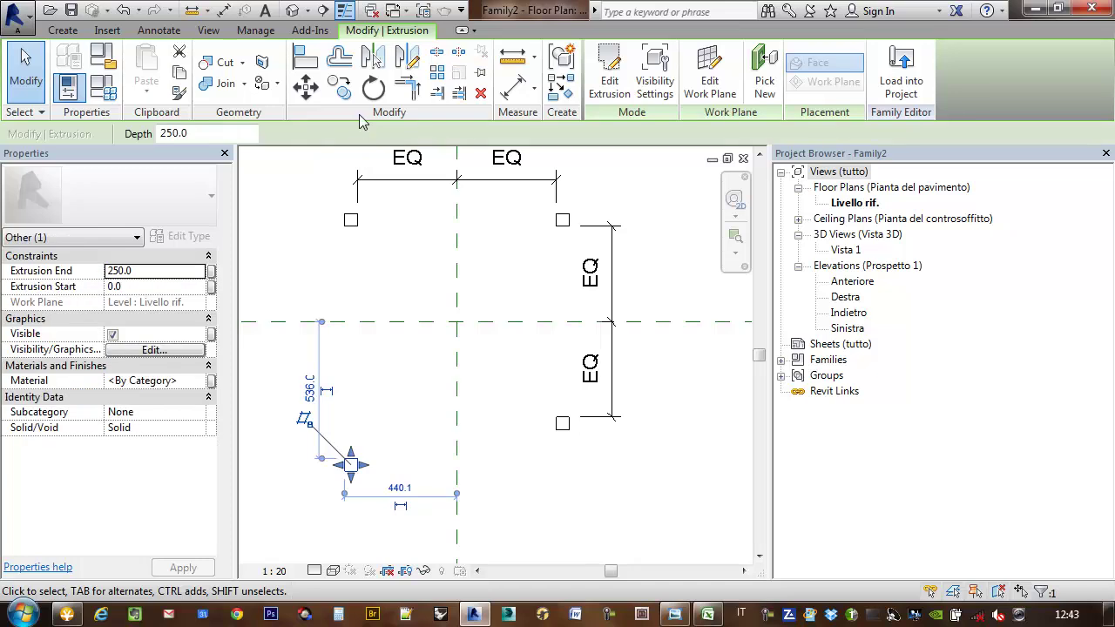
click(306, 59)
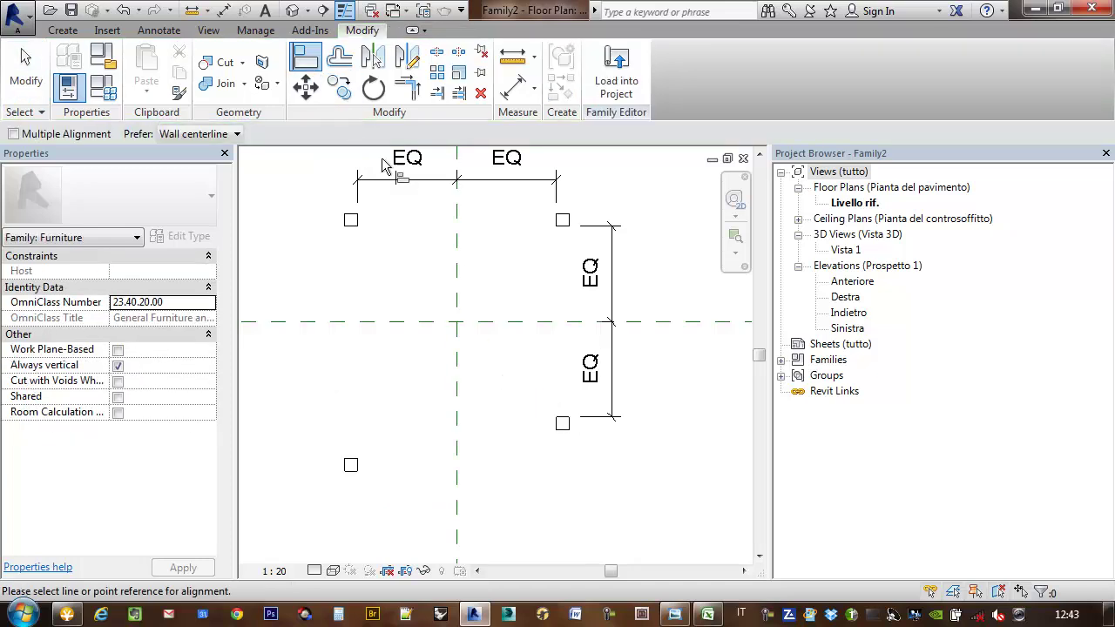
click(566, 427)
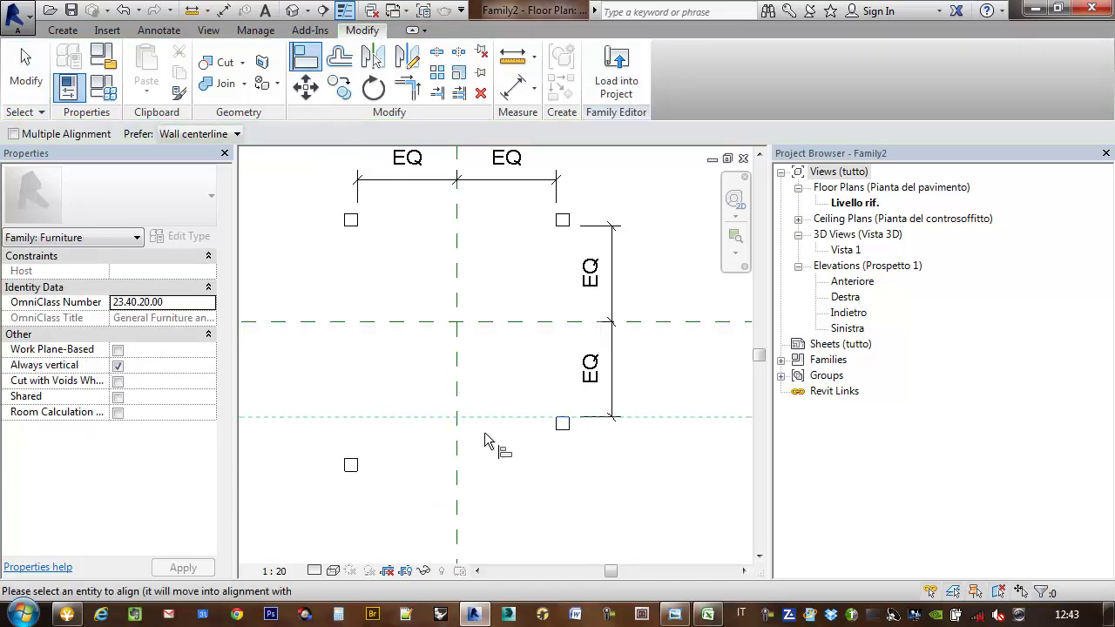
click(350, 462)
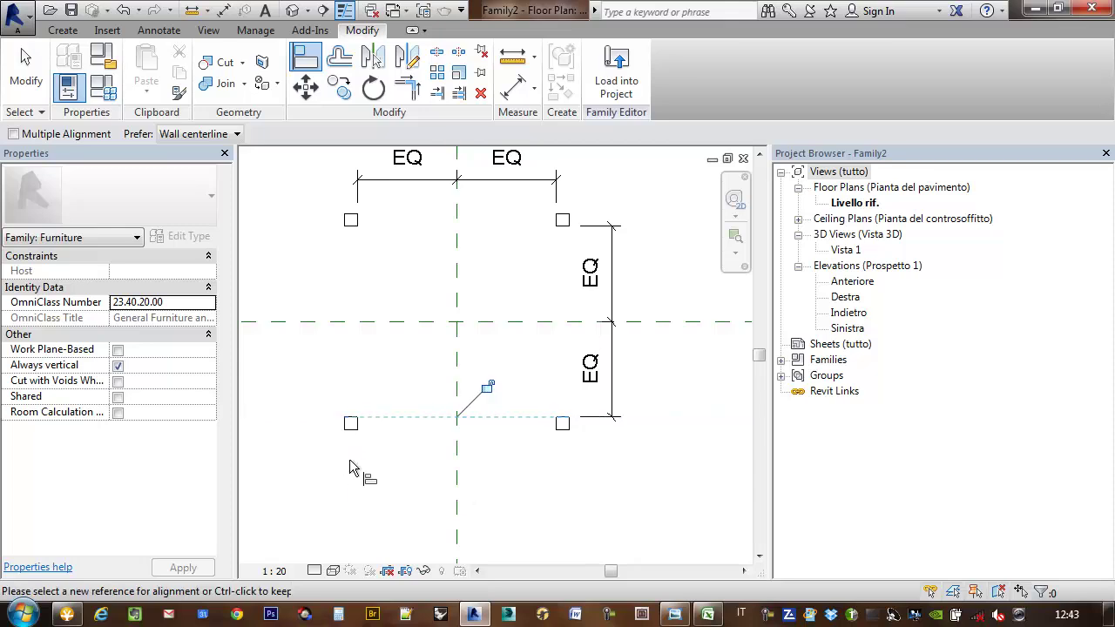
key(Escape)
key(Escape)
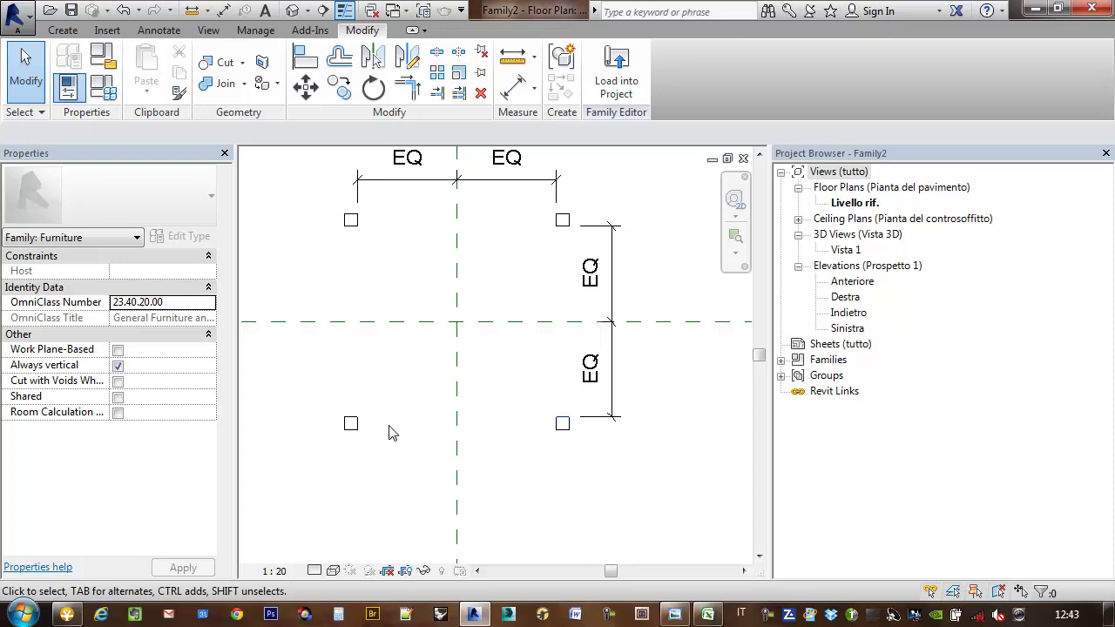
key(ctrl+z)
Align the lower-left handle level with the lower-right handle and lock it.
click(307, 68)
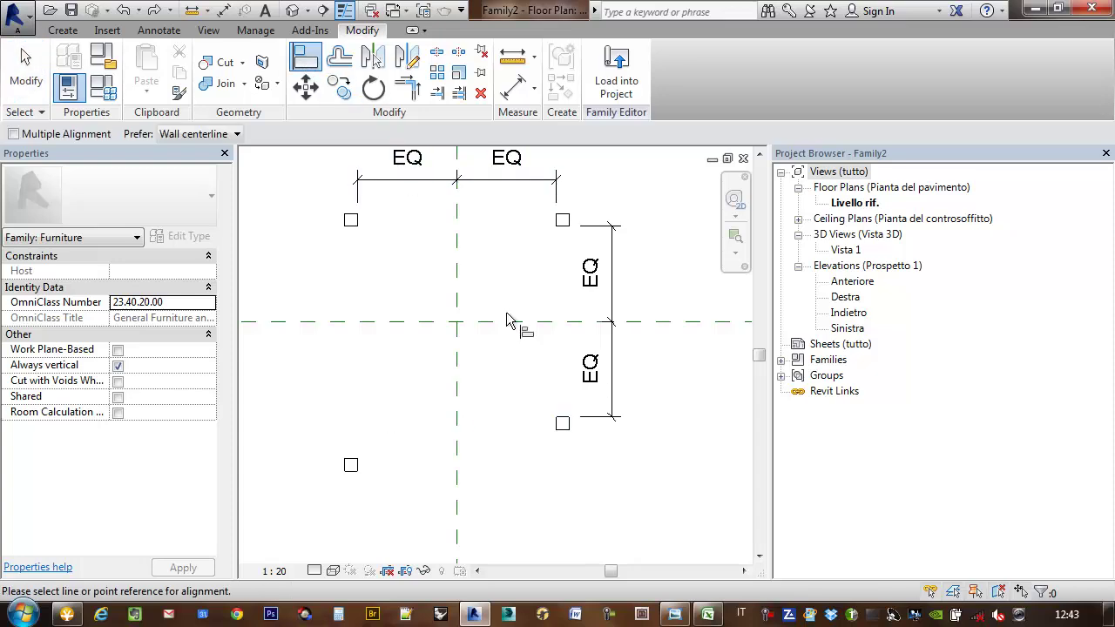
click(554, 419)
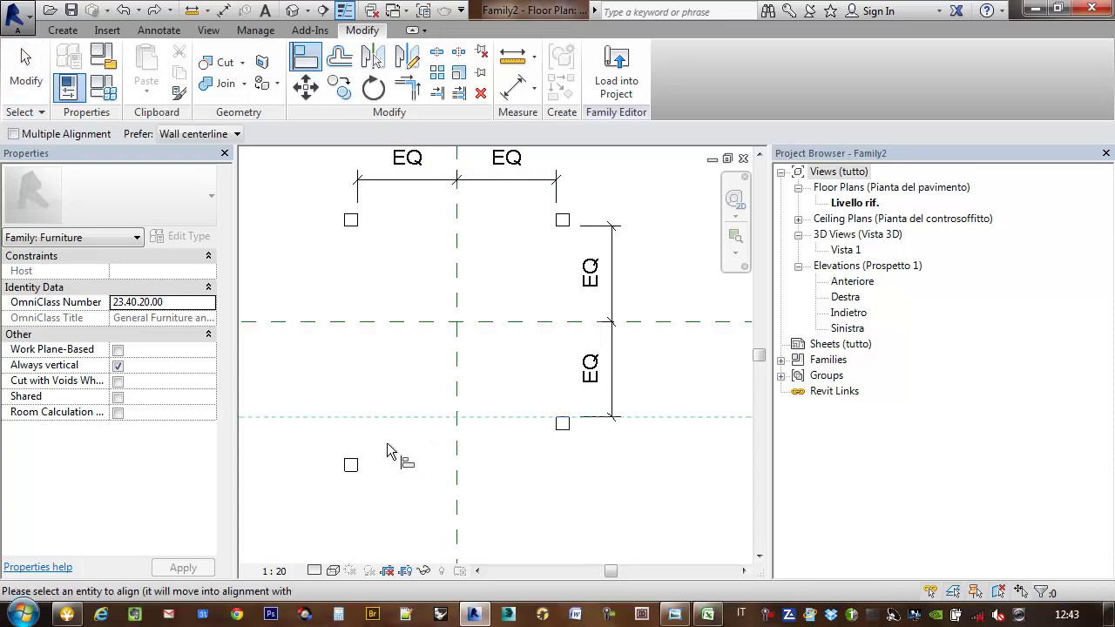
click(351, 464)
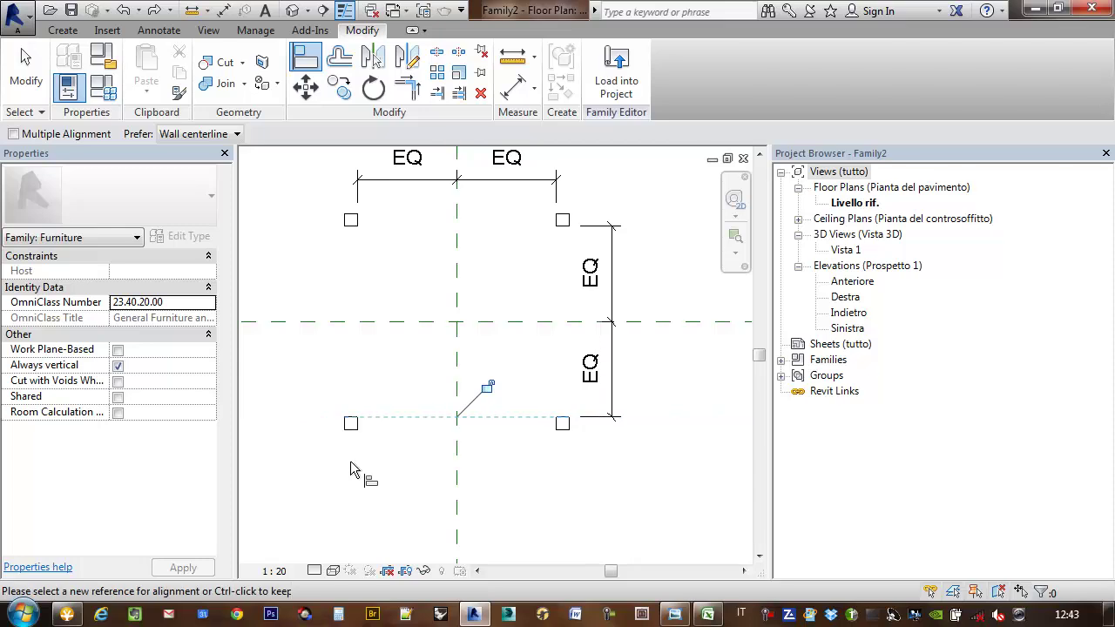
click(490, 386)
Align the lower-left handle under the upper-left handle's edge and lock it.
click(357, 223)
click(352, 424)
click(387, 353)
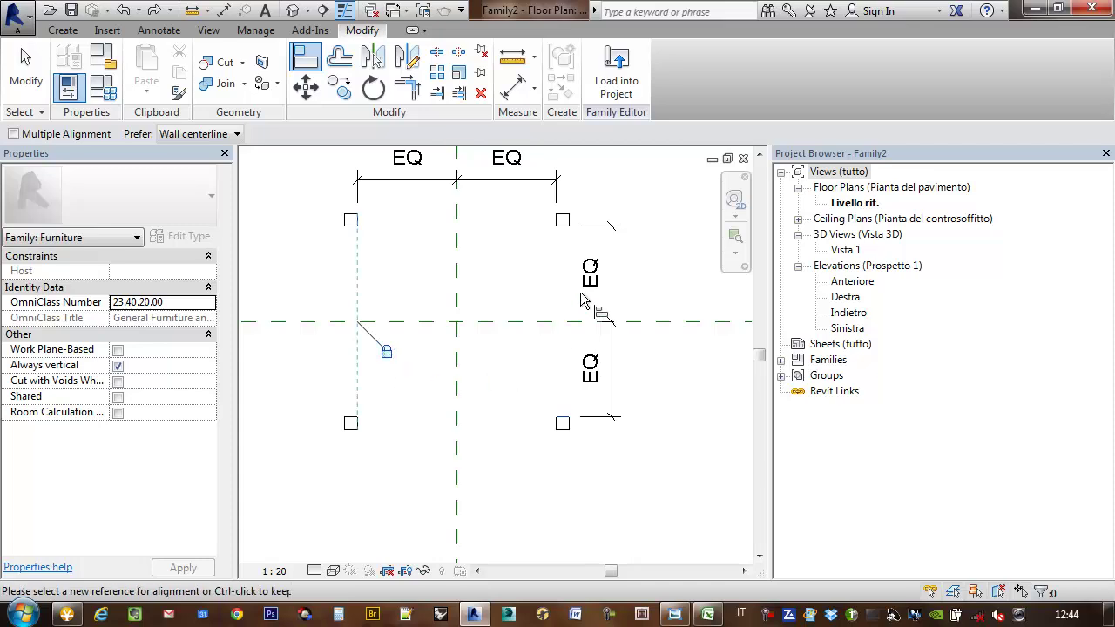
middle_drag(501, 276, 503, 307)
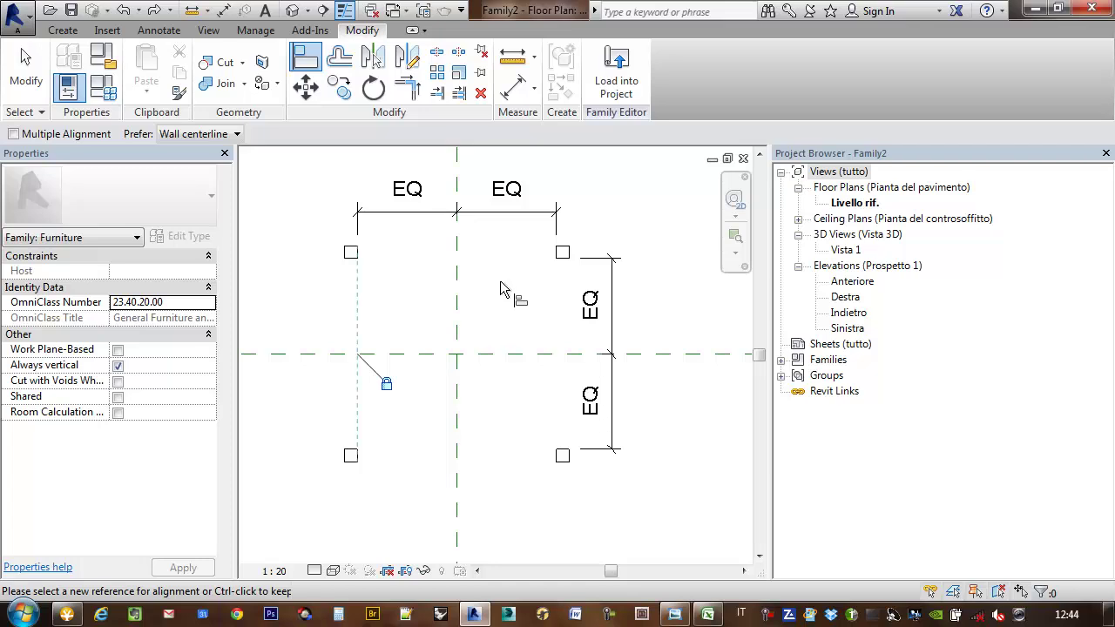
middle_drag(493, 261, 487, 296)
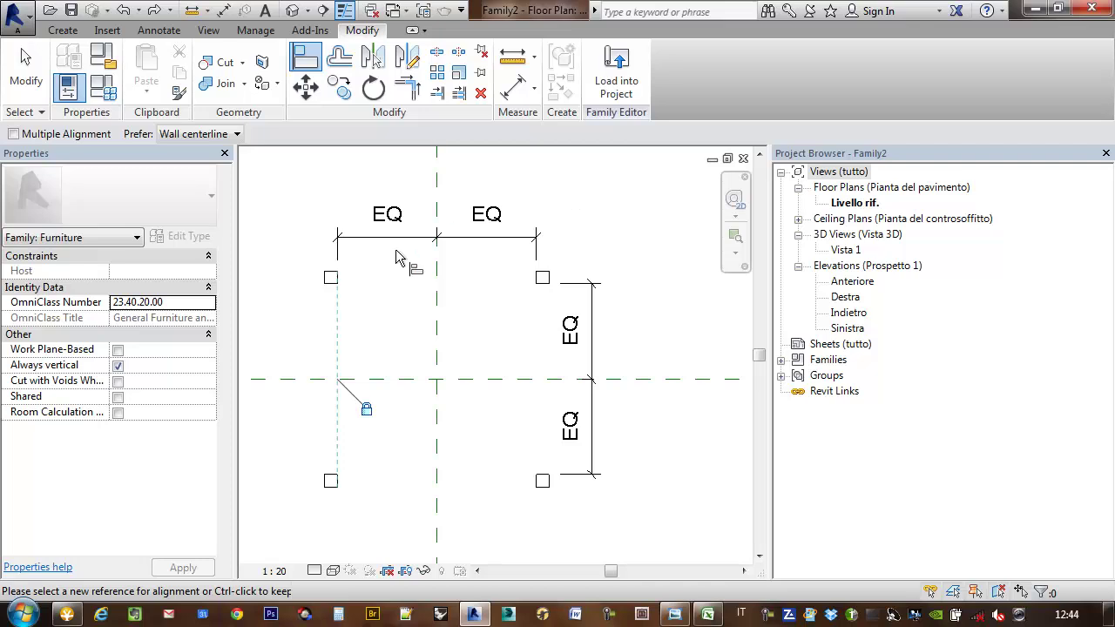
Align the top-left handle to the top-right one, and the upper-right to the lower-right.
click(544, 284)
click(331, 285)
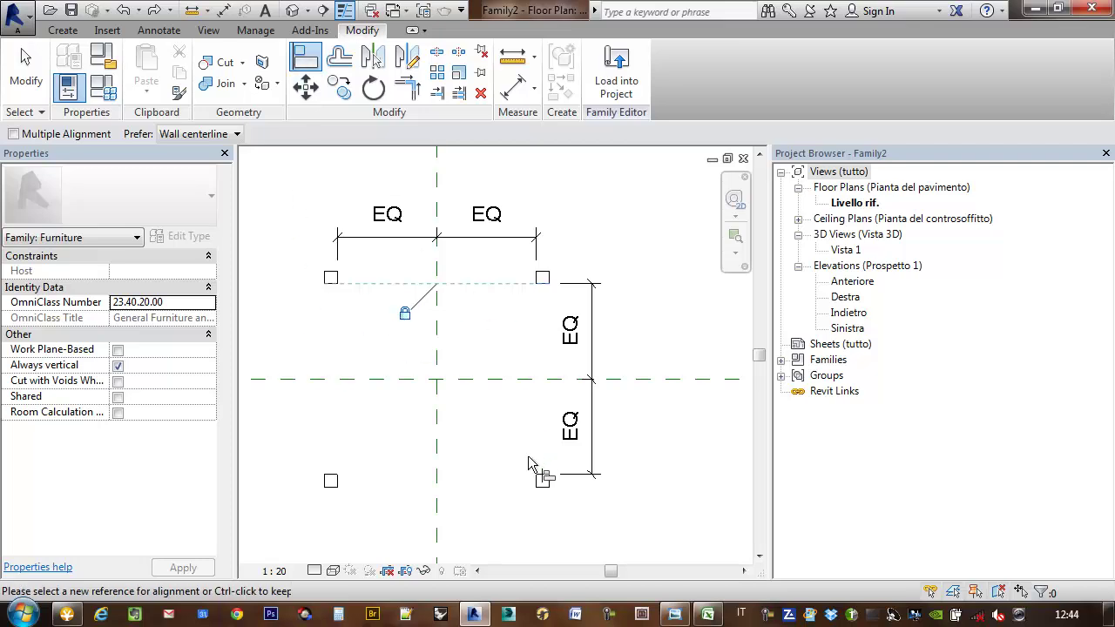
click(536, 487)
click(541, 285)
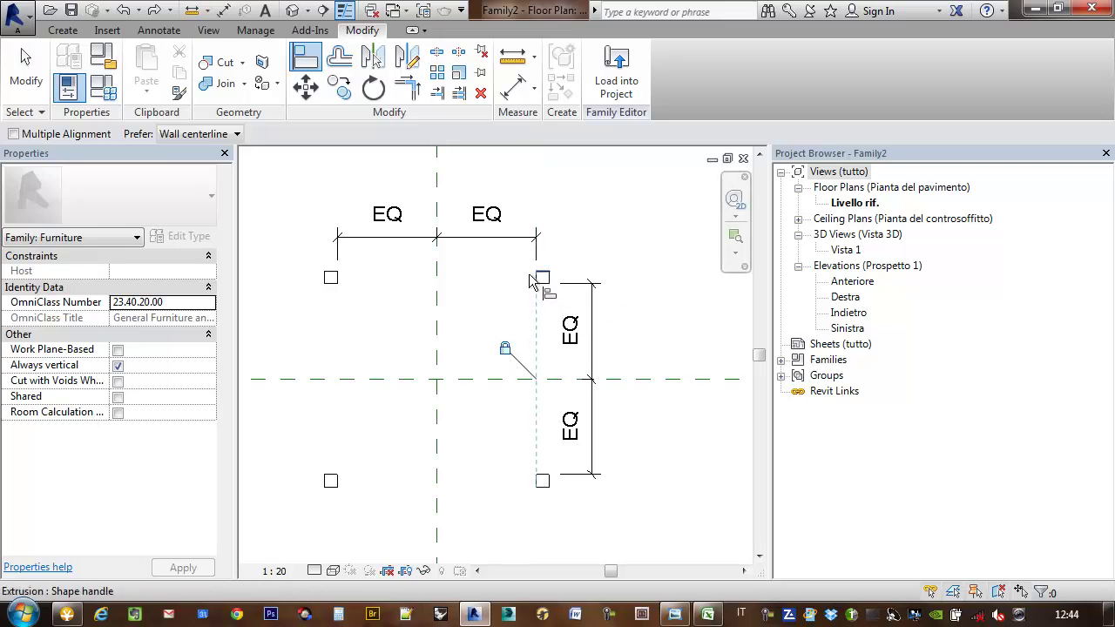
middle_drag(473, 345, 443, 332)
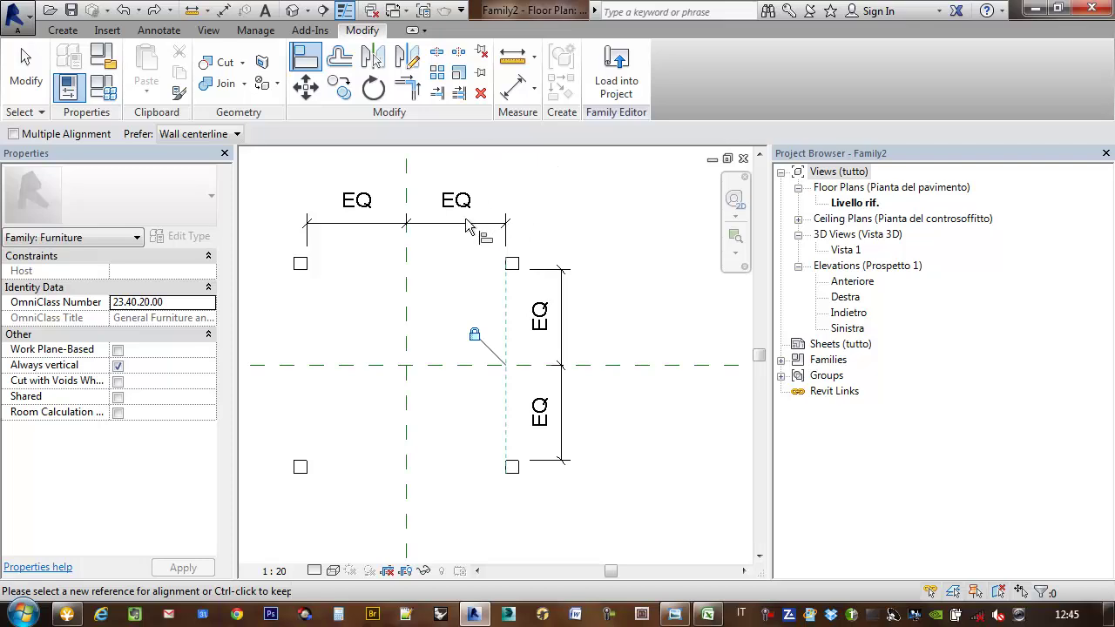
middle_drag(464, 230, 530, 216)
key(Escape)
scroll(614, 346, down, 1)
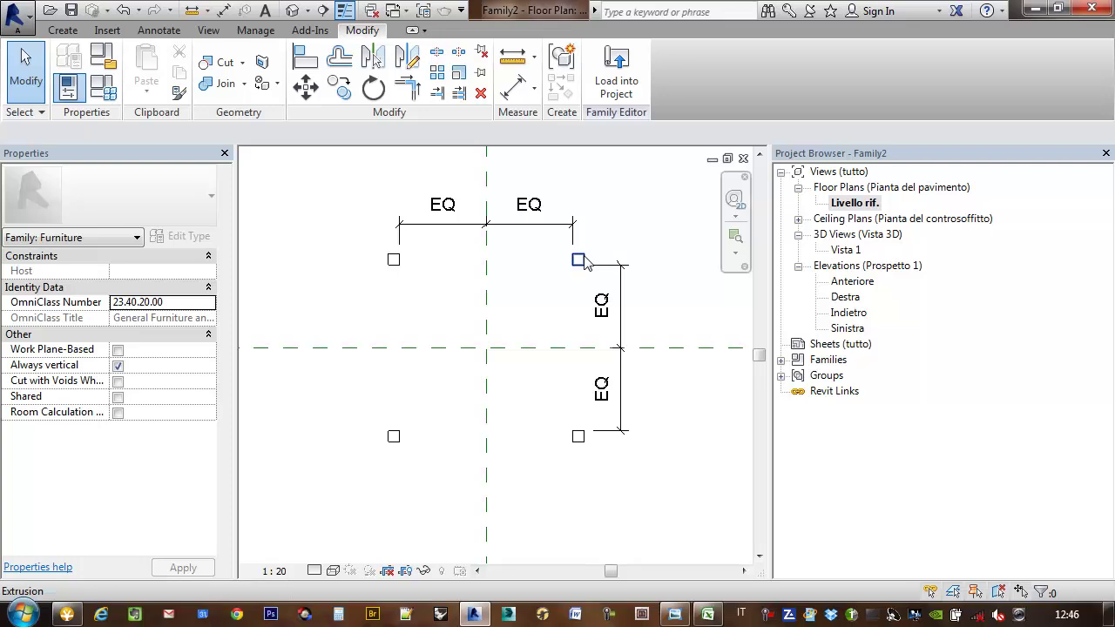
In the Anteriore elevation, draw a horizontal reference plane 780 above the level line.
double_click(843, 281)
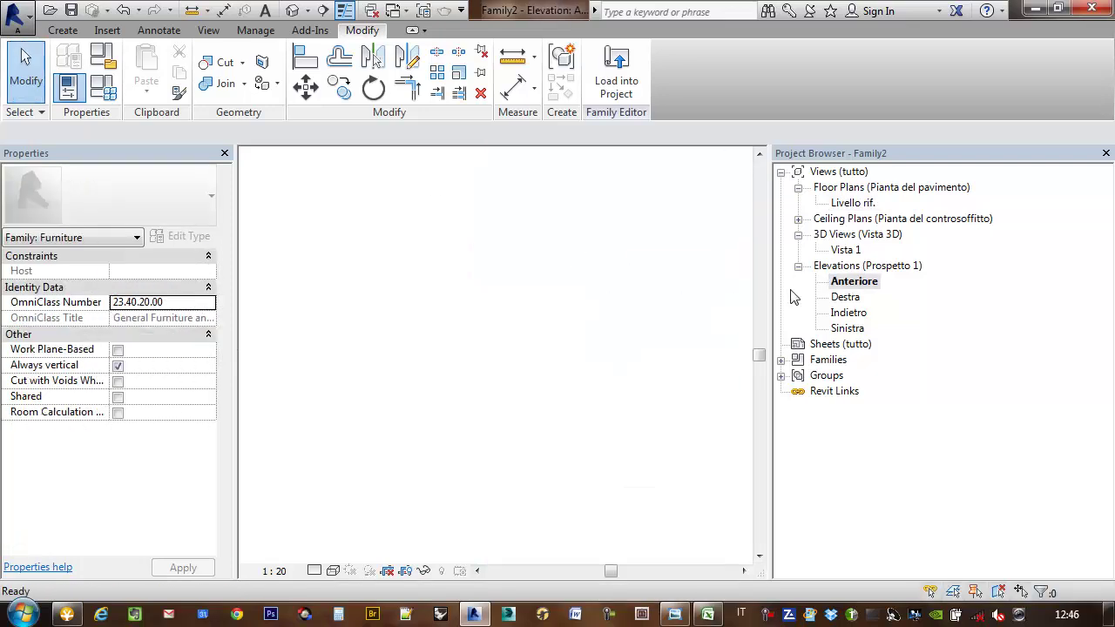
middle_drag(550, 328, 536, 304)
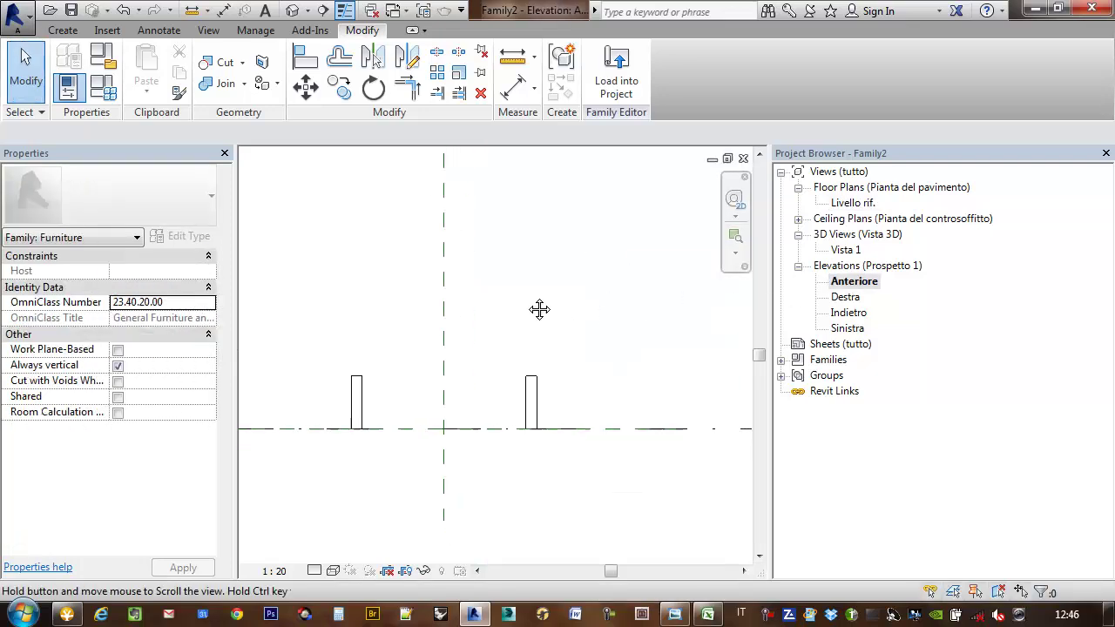
click(62, 31)
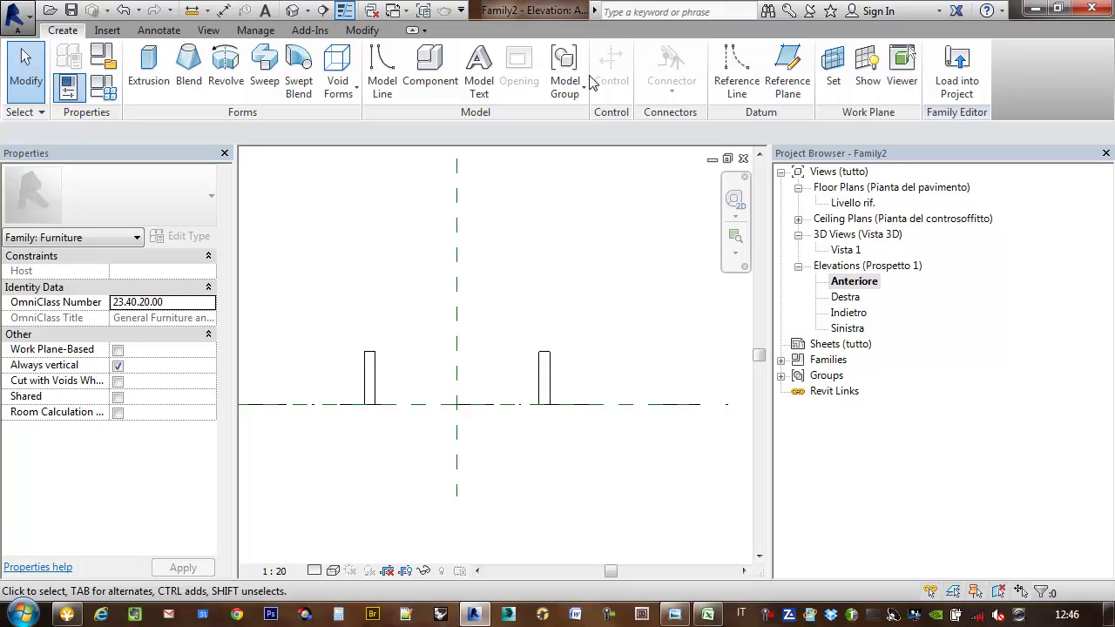
click(787, 70)
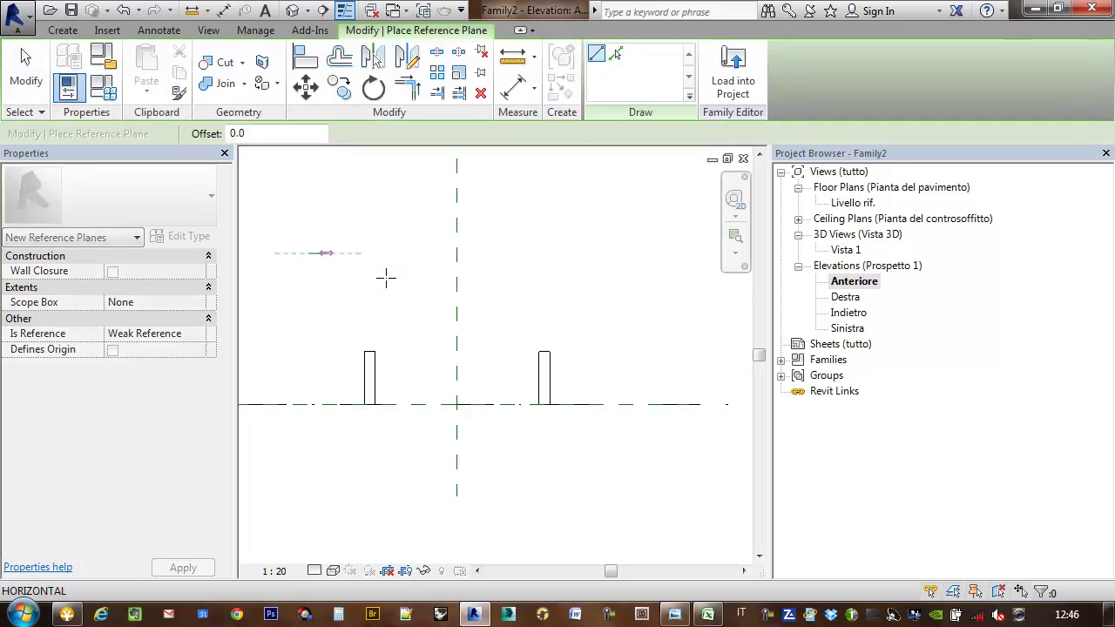
click(628, 254)
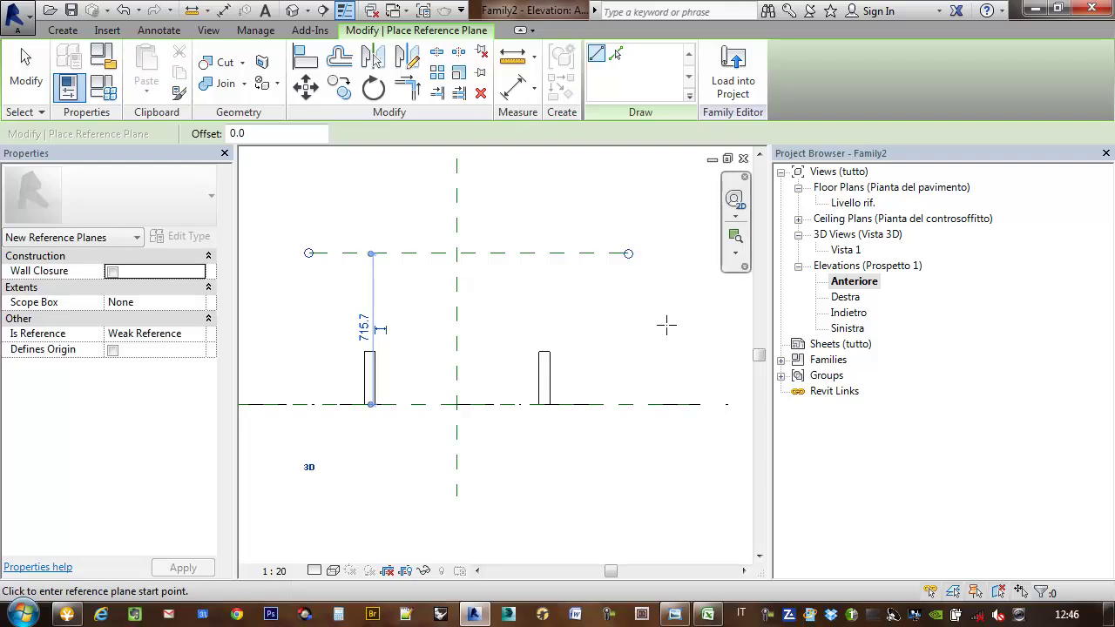
click(362, 328)
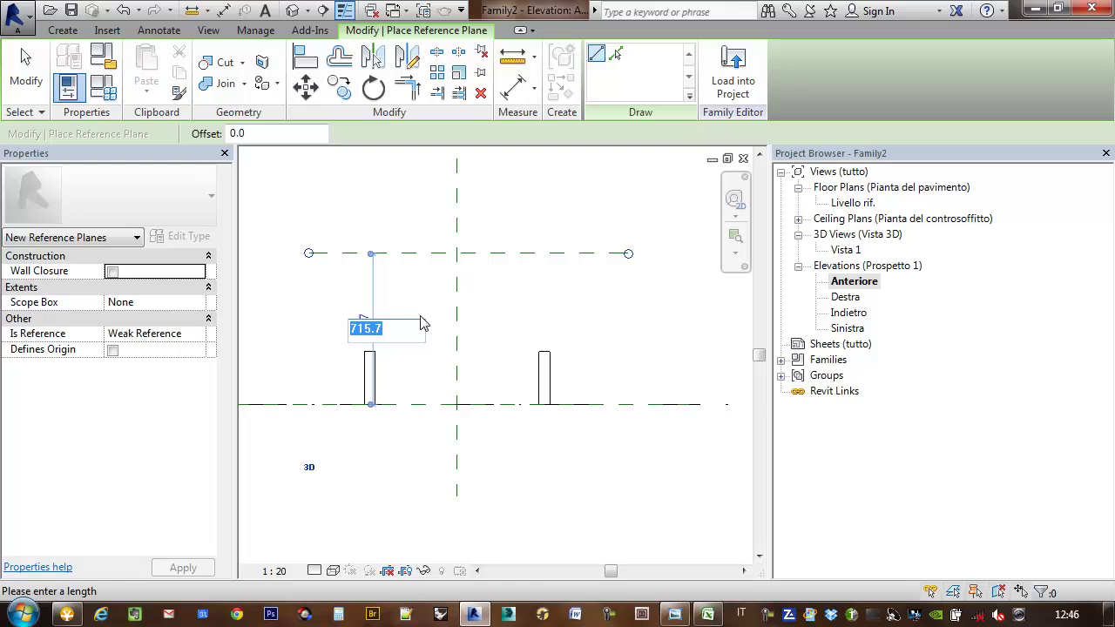
text(780)
key(Return)
Begin an aligned dimension from the new top reference plane.
middle_drag(563, 346, 557, 363)
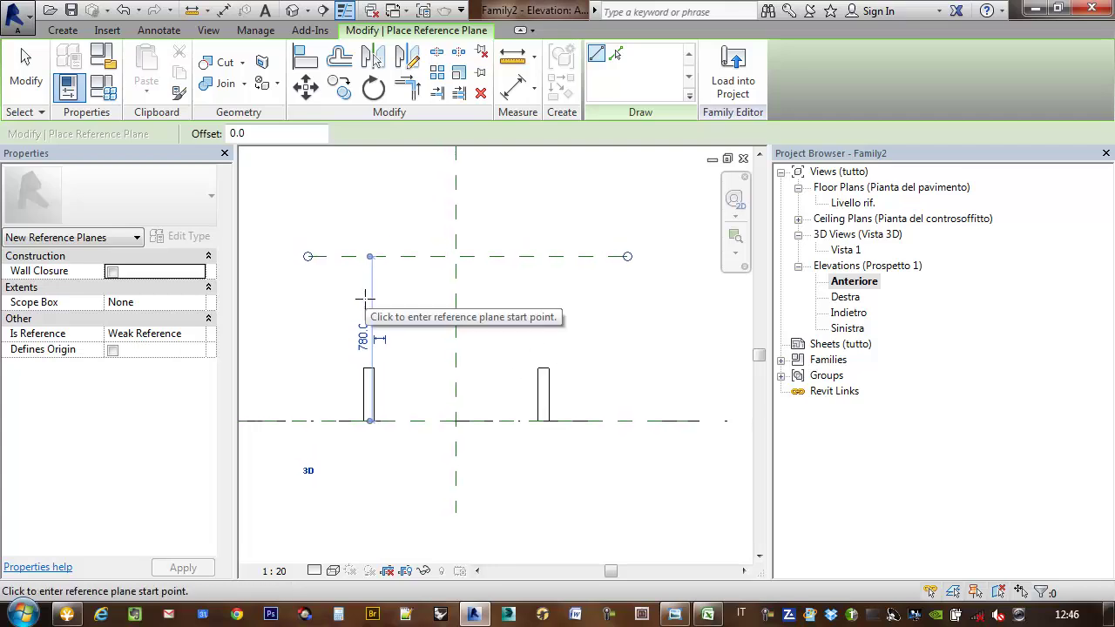
key(Escape)
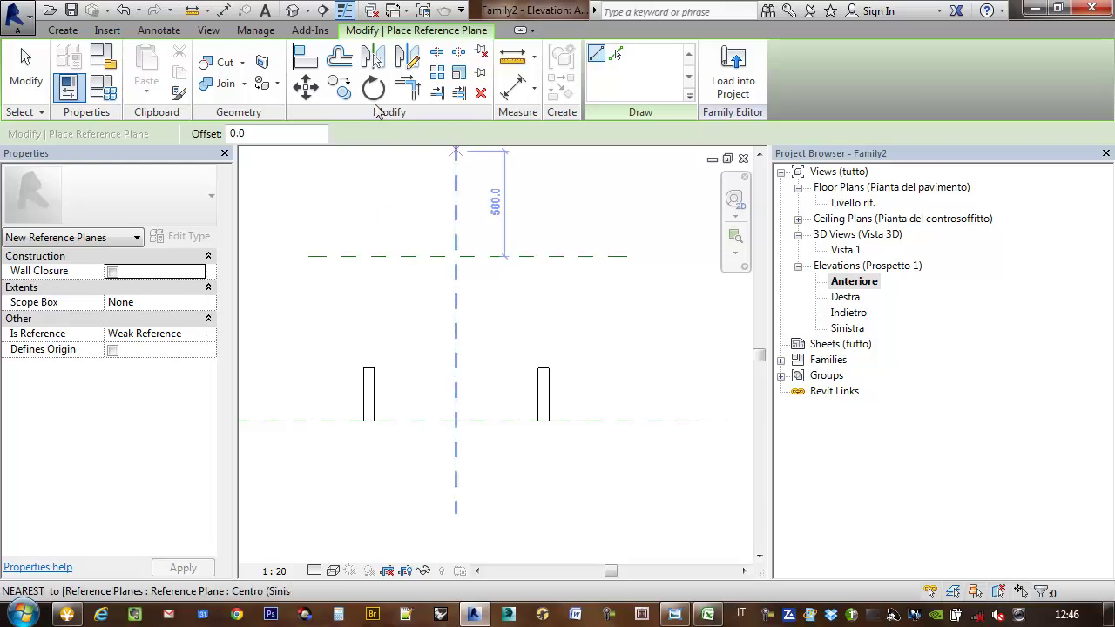
click(513, 87)
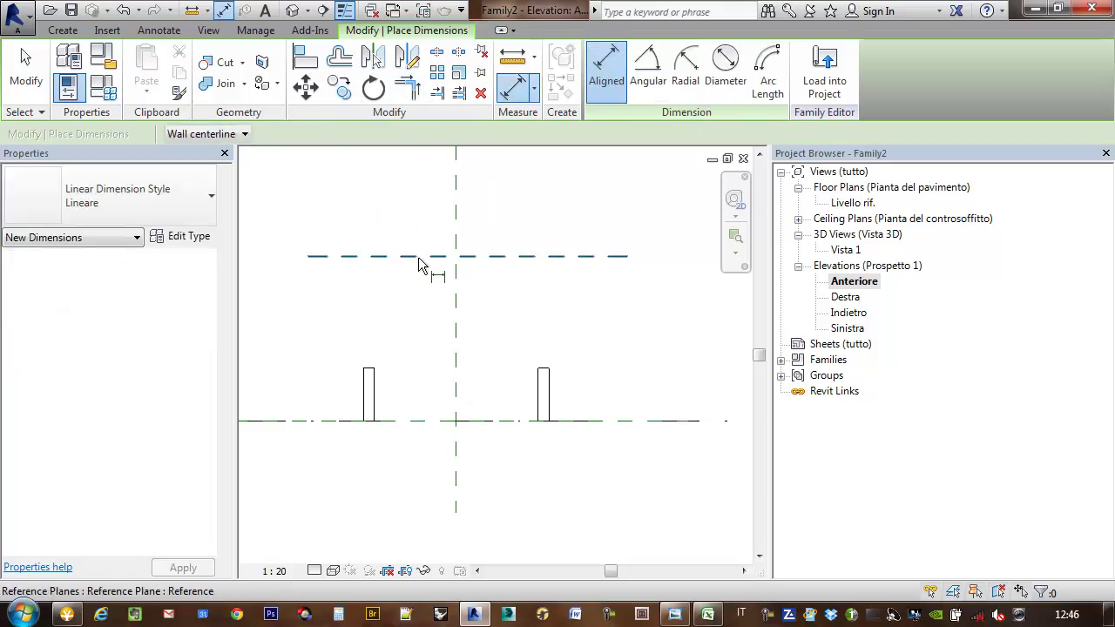
click(311, 257)
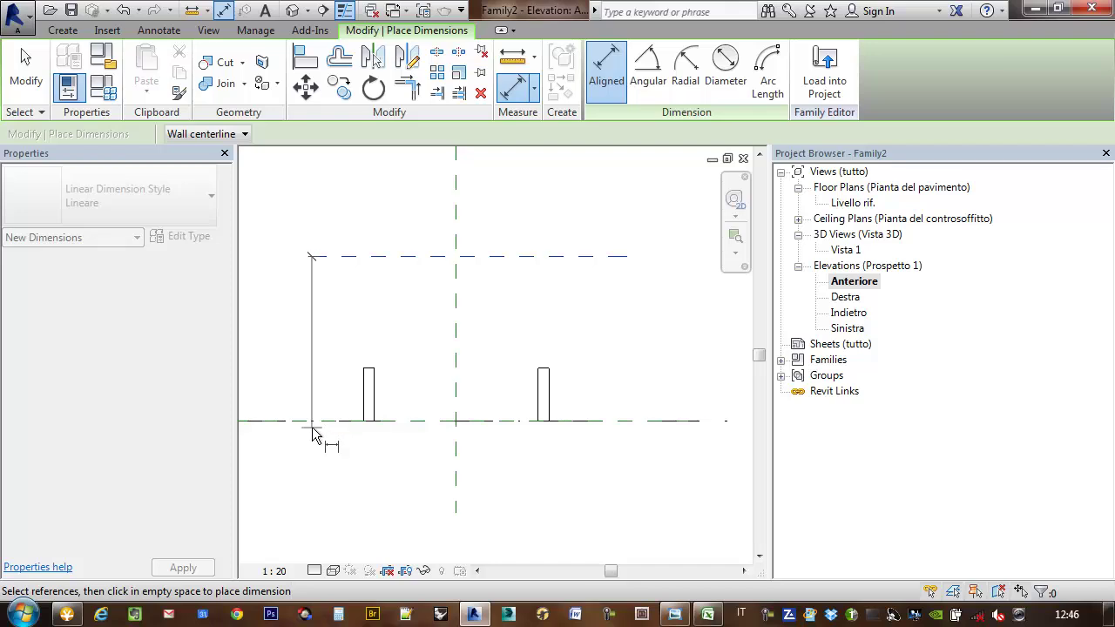
Complete the 780 dimension between the top reference plane and the level line.
click(314, 422)
click(285, 368)
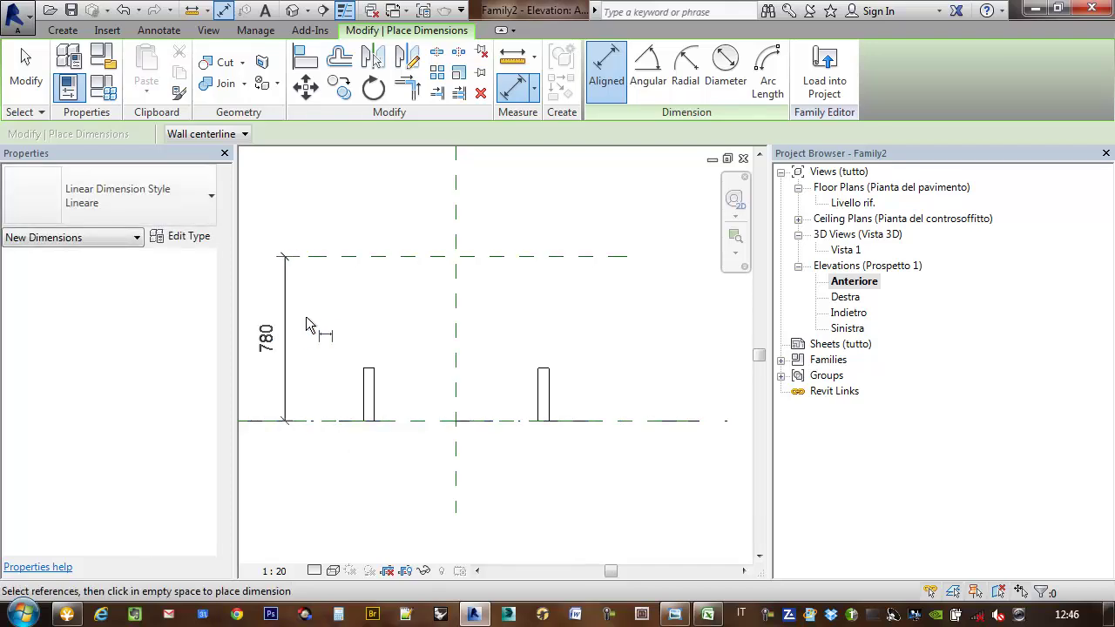
key(Escape)
key(Escape)
Label the 780 dimension with a new instance parameter named altezza.
click(292, 320)
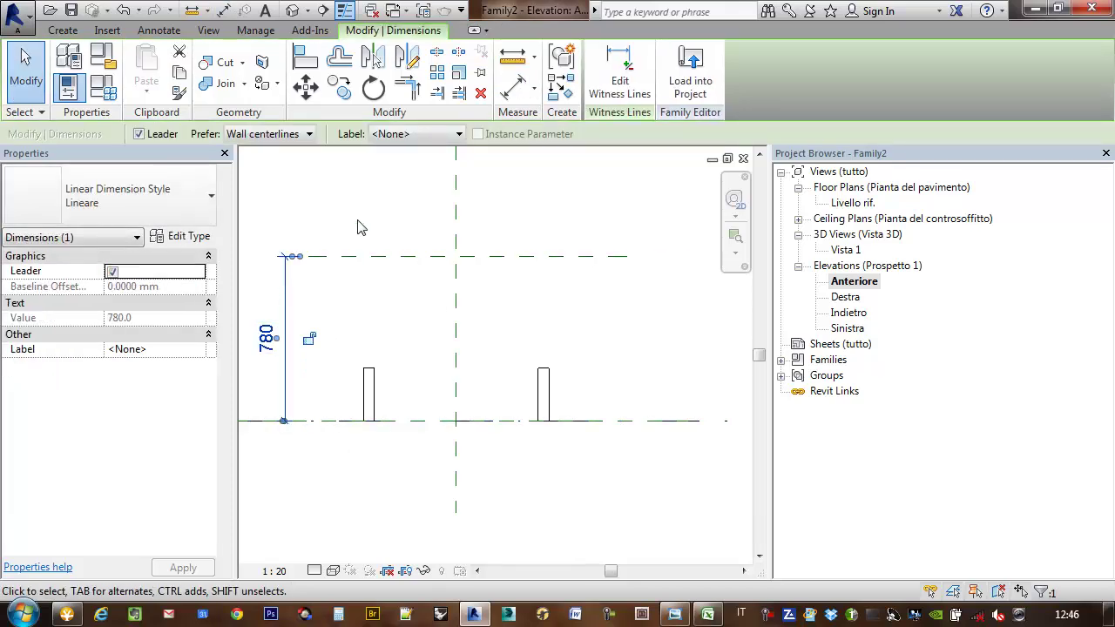
click(421, 135)
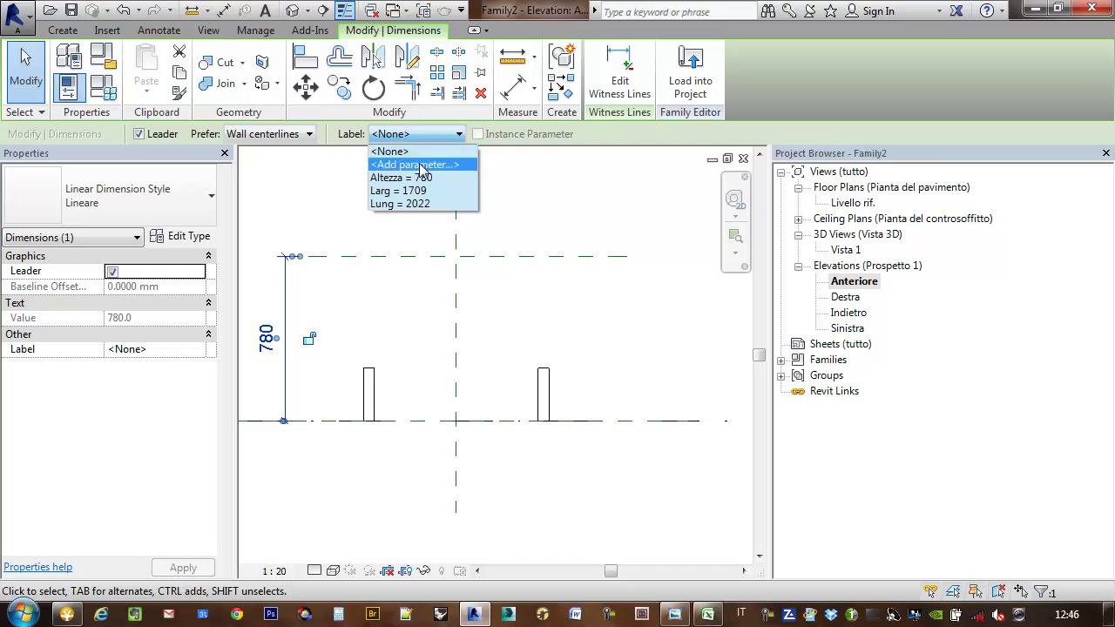
click(421, 166)
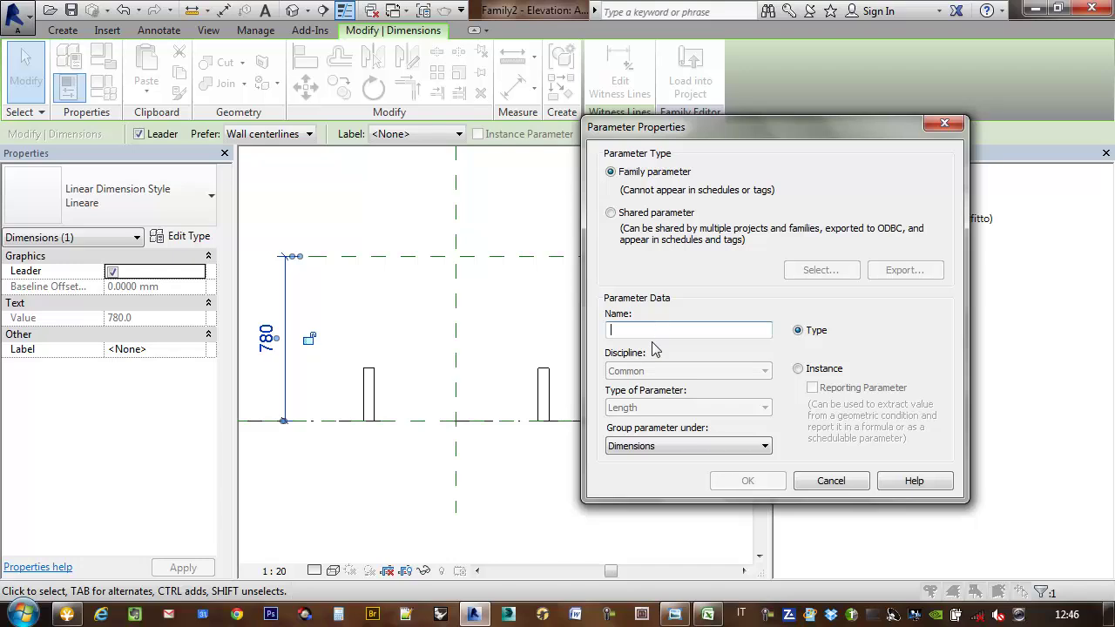
text(altezza)
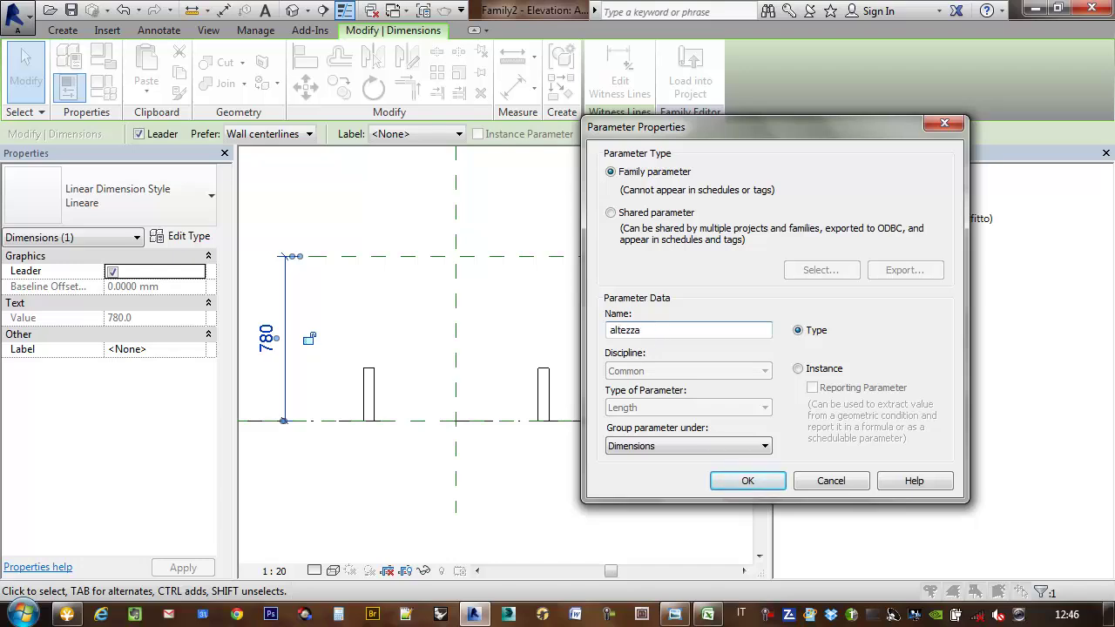
click(805, 373)
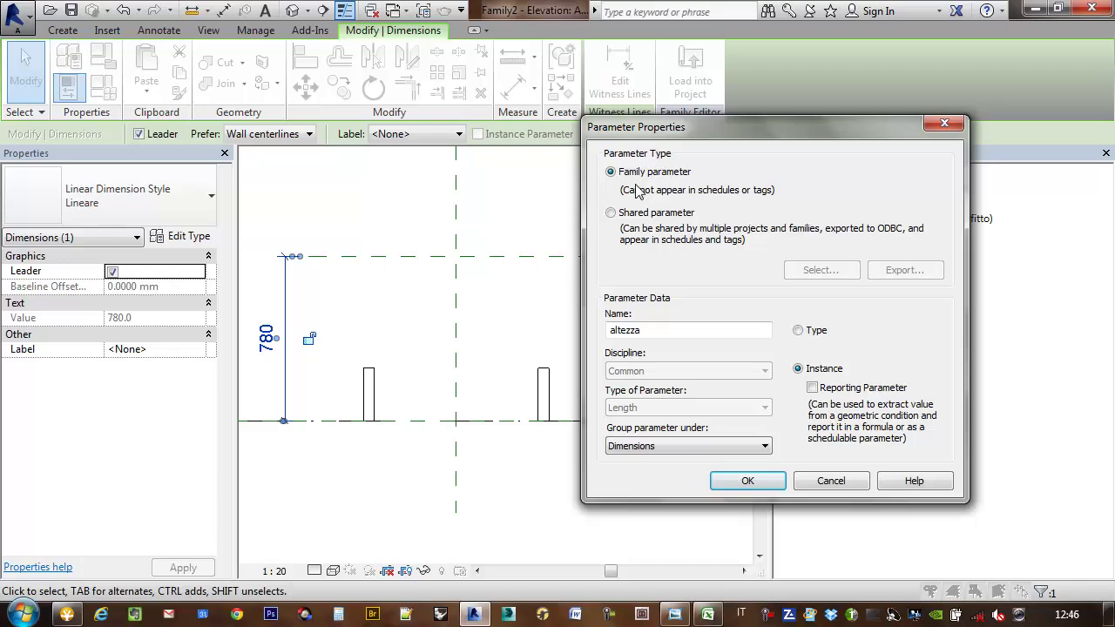
click(747, 480)
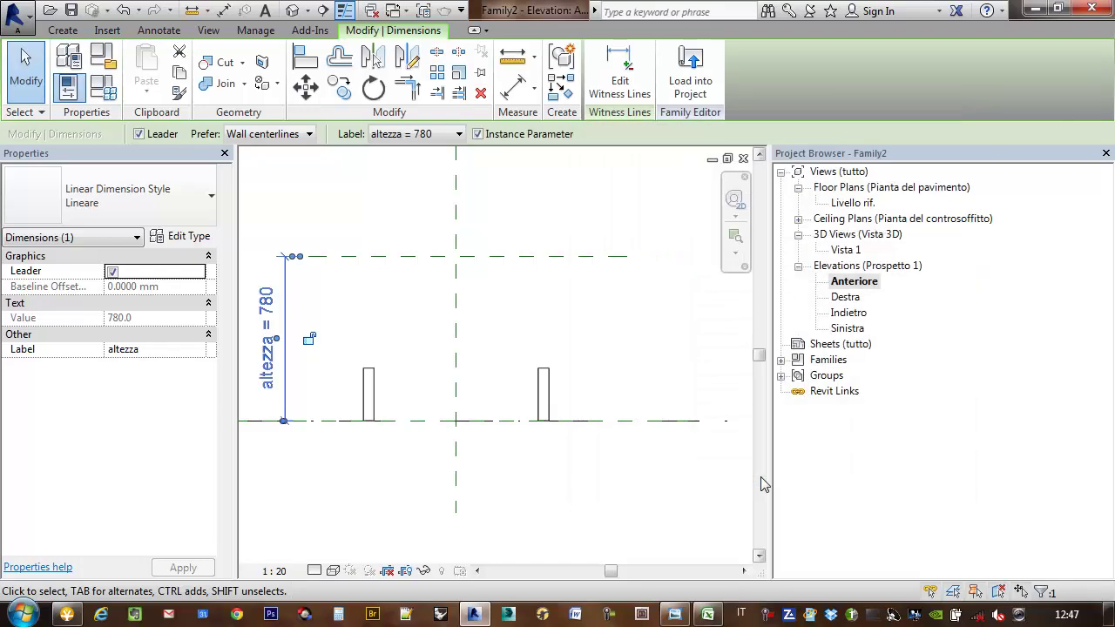
middle_drag(381, 331, 410, 337)
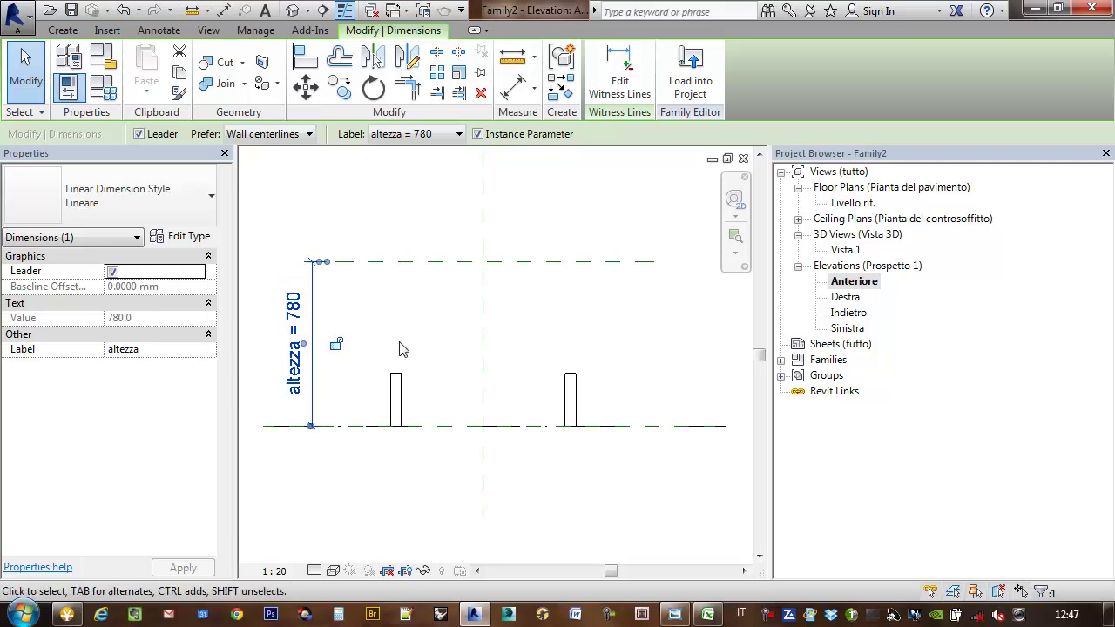
Copy the top reference plane 50 downward.
mouse_move(418, 336)
middle_down()
mouse_move(406, 324)
mouse_move(464, 321)
mouse_move(475, 341)
middle_up()
click(407, 323)
click(336, 261)
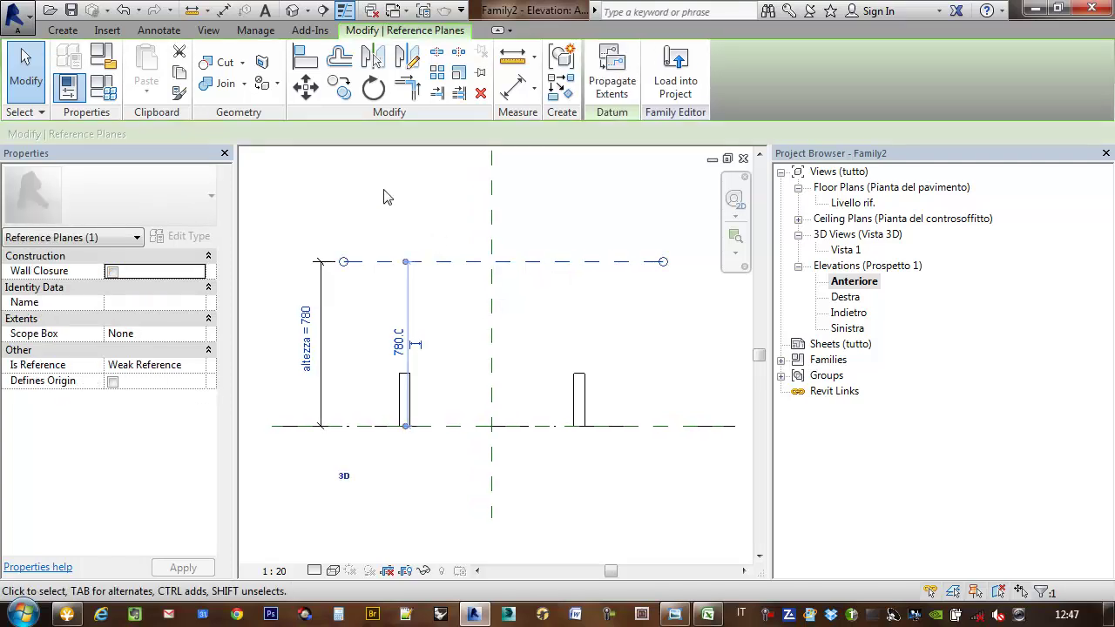
click(342, 98)
click(464, 264)
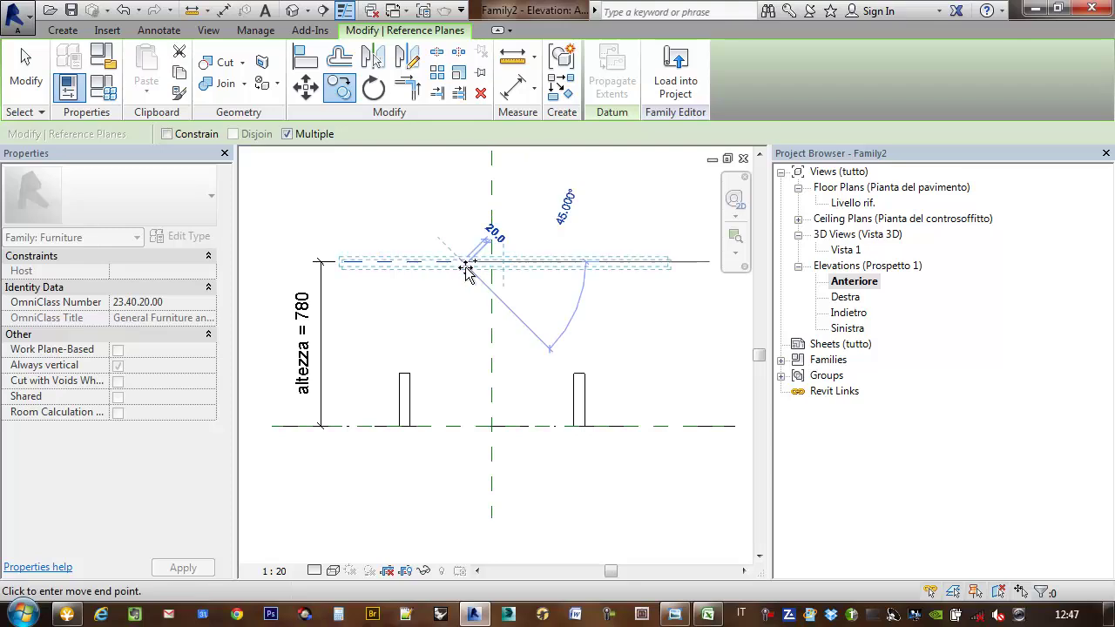
text(50)
key(Return)
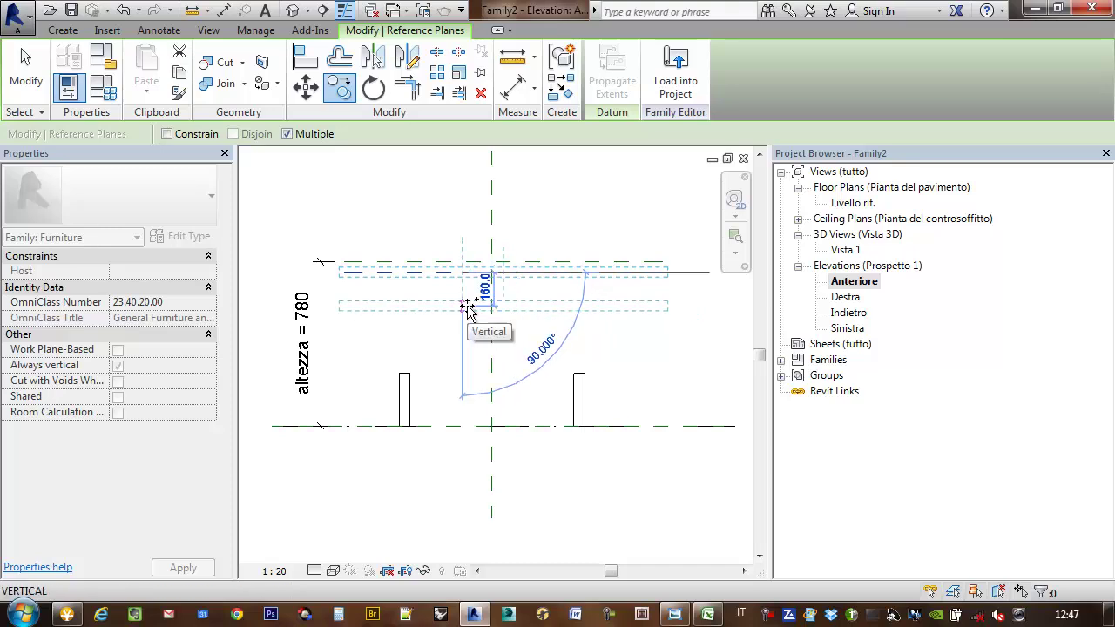
key(Escape)
Add a 50 aligned dimension between the top and the copied reference planes.
middle_drag(485, 318, 435, 326)
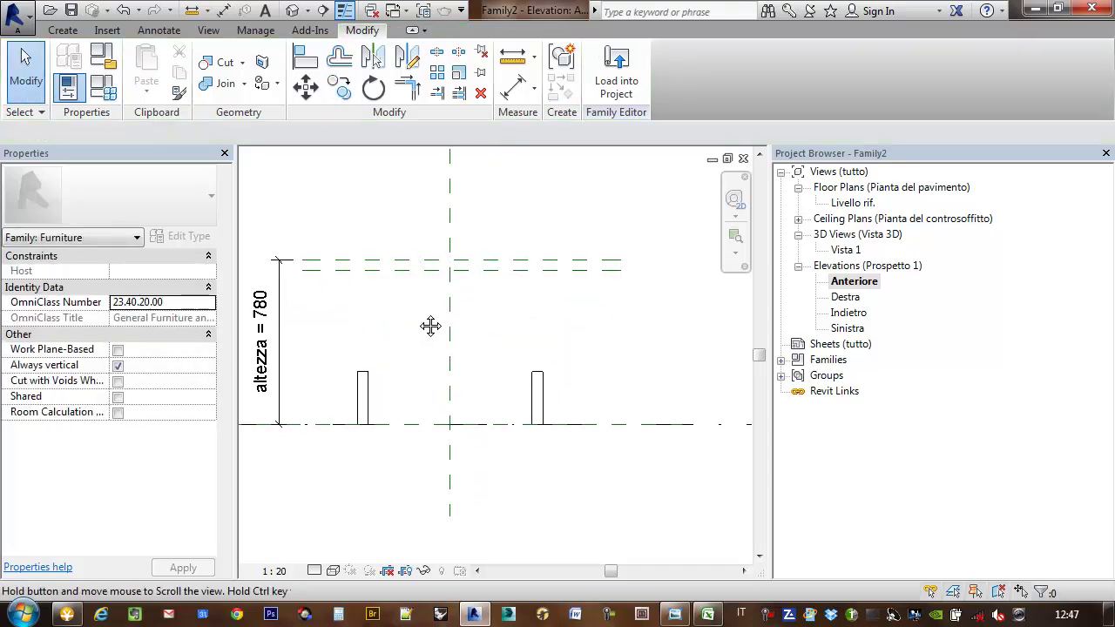
click(430, 258)
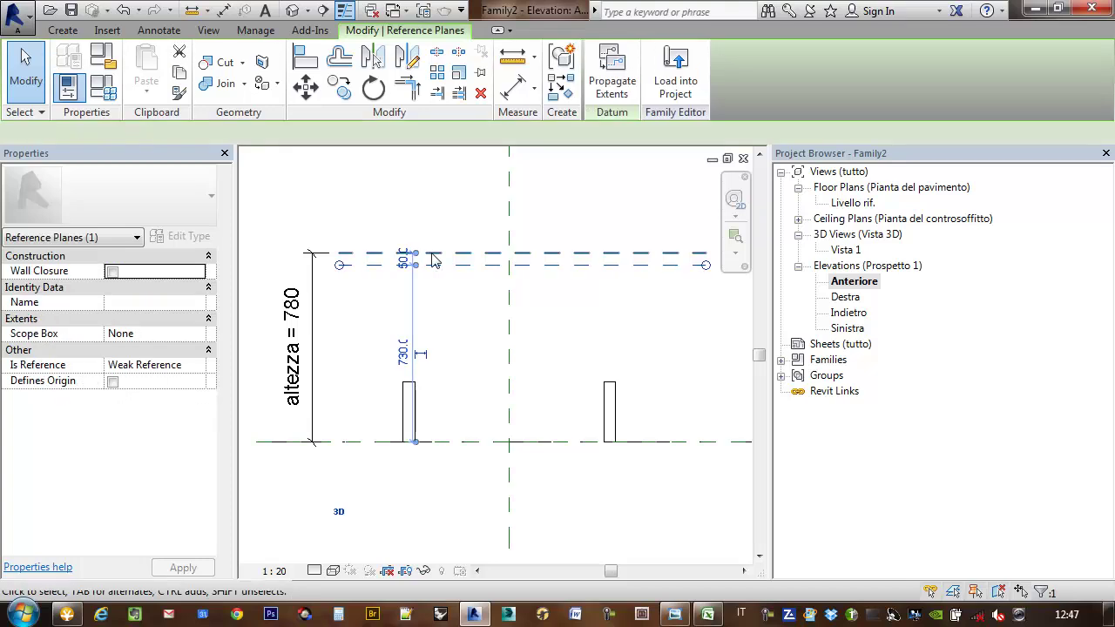
scroll(409, 262, up, 5)
click(407, 337)
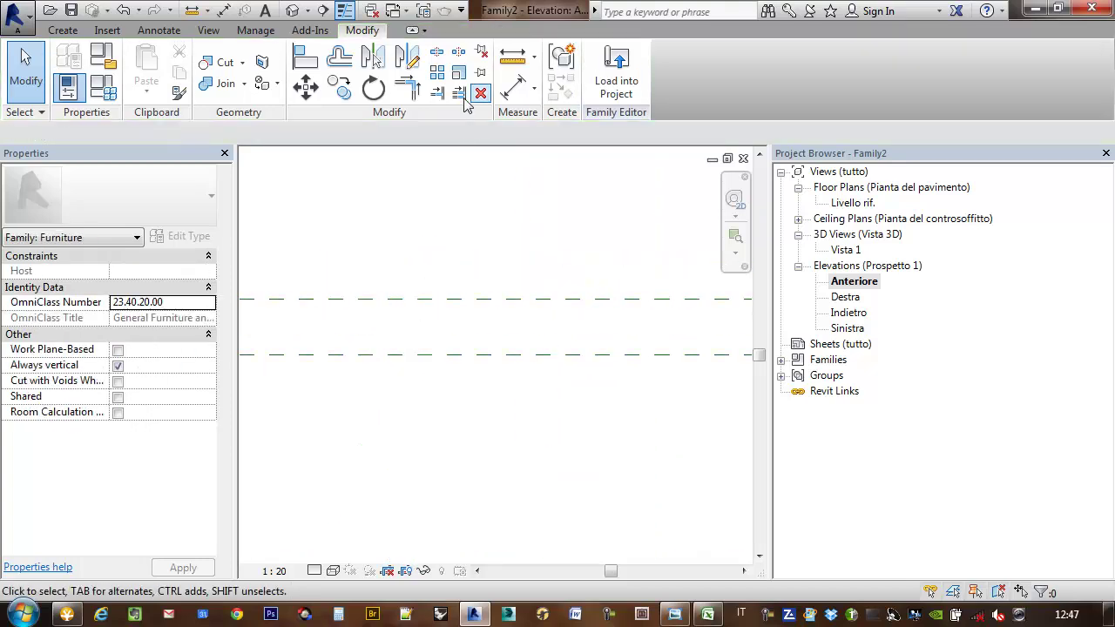
click(513, 87)
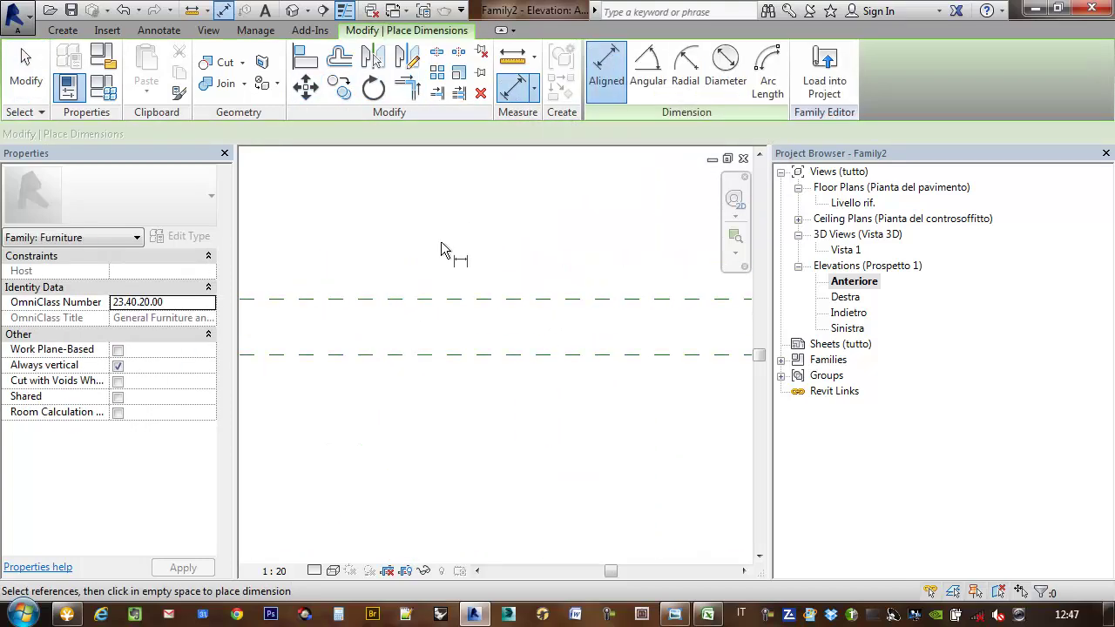
click(427, 299)
click(428, 354)
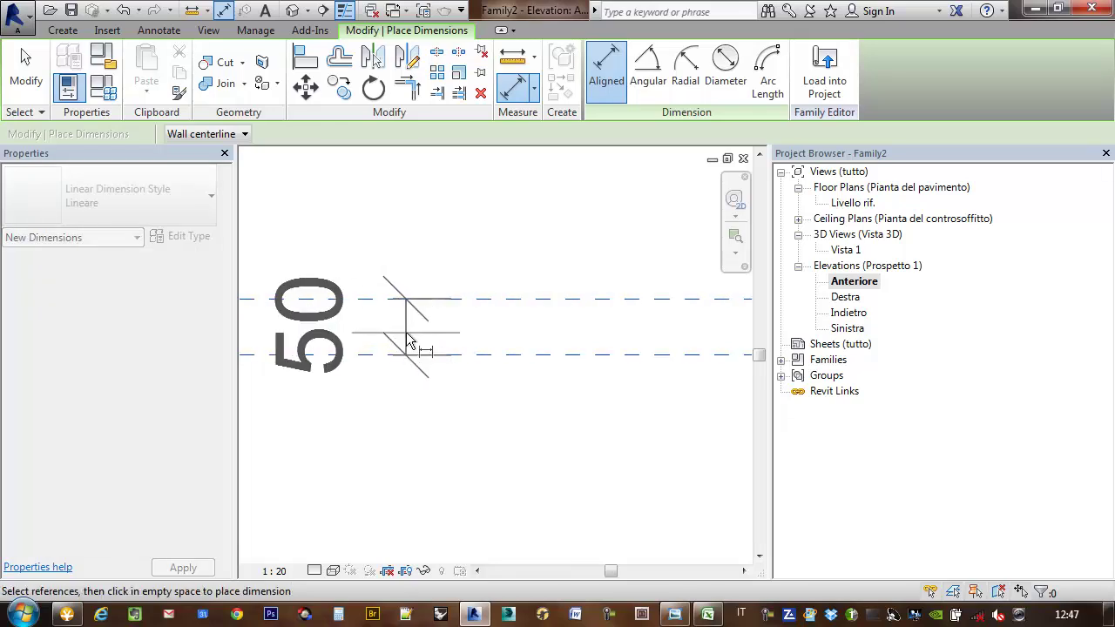
click(407, 339)
scroll(460, 325, down, 3)
scroll(462, 329, down, 2)
key(Escape)
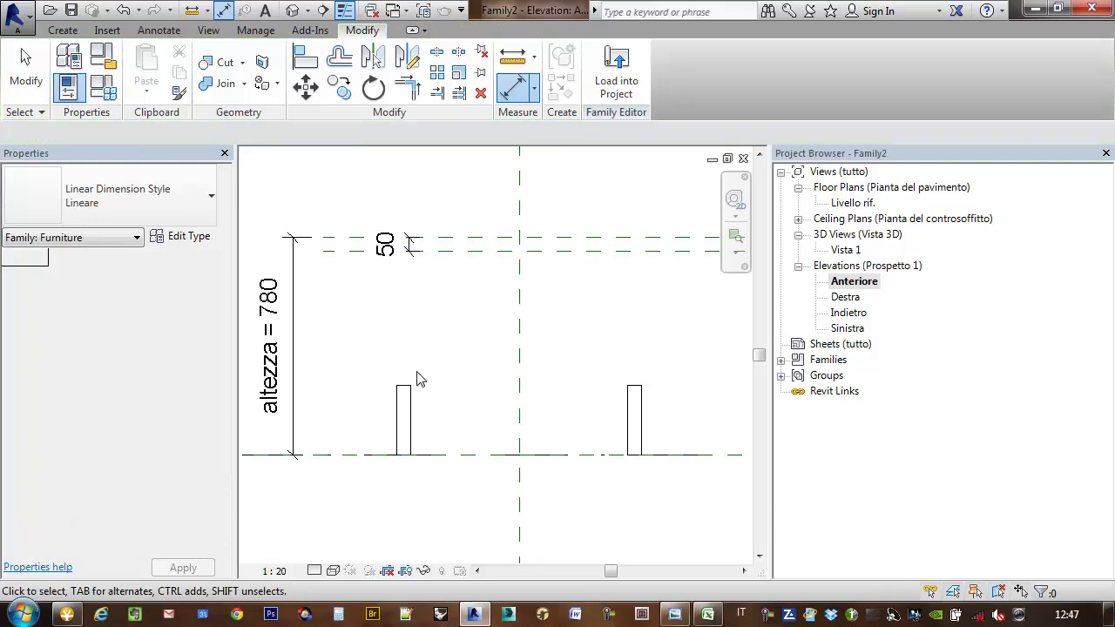
Stretch the left leg's top up to the lower reference plane at 730.
click(402, 388)
drag(406, 386, 412, 319)
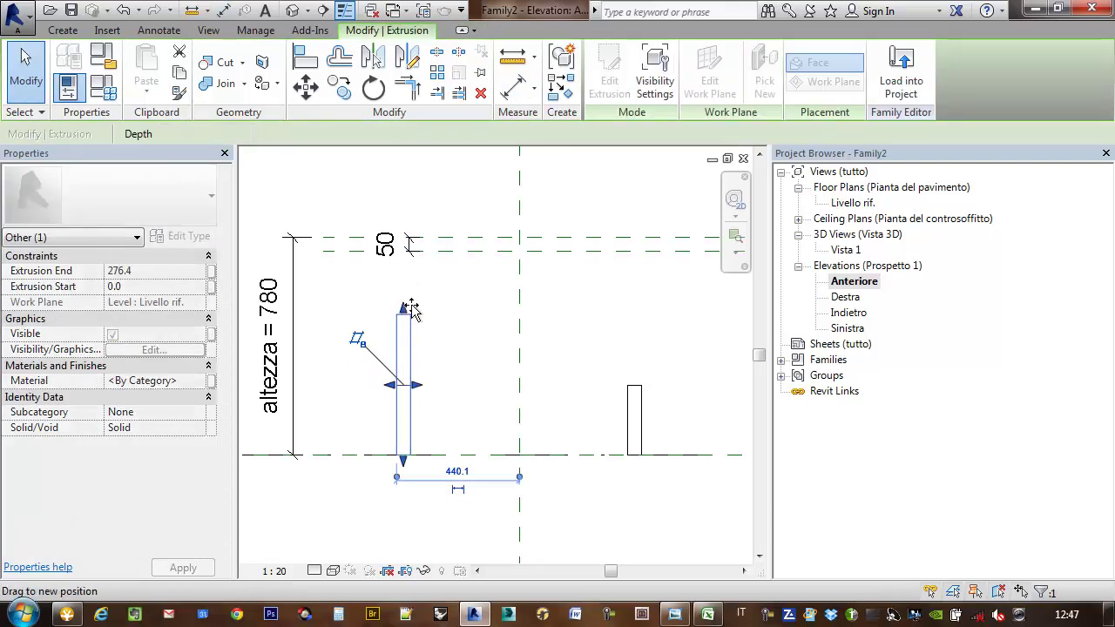
drag(409, 262, 406, 250)
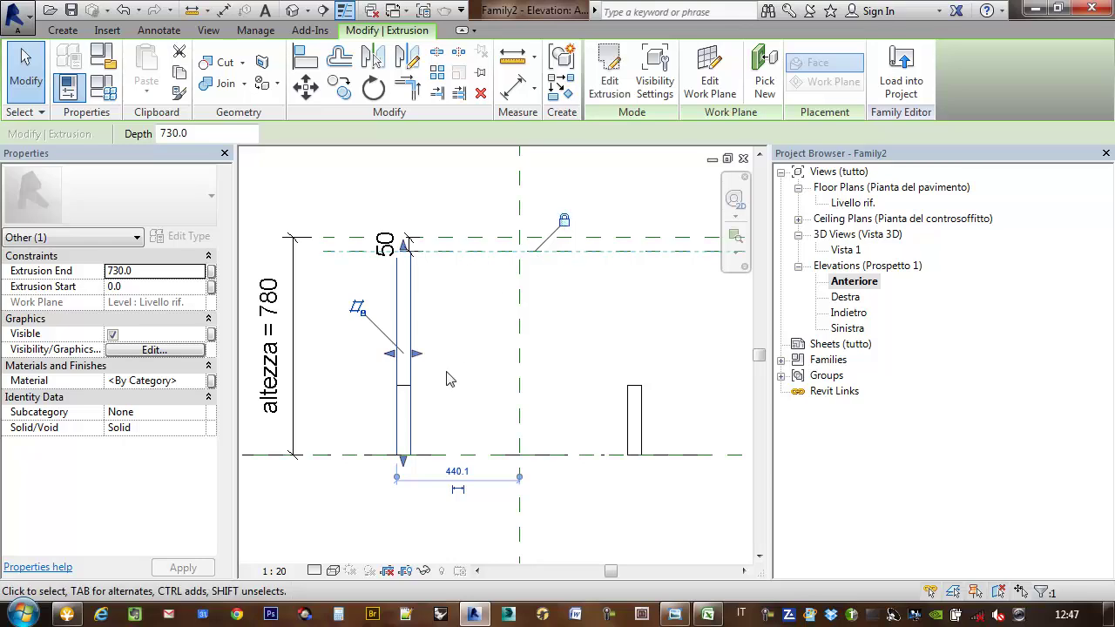
key(Escape)
click(408, 394)
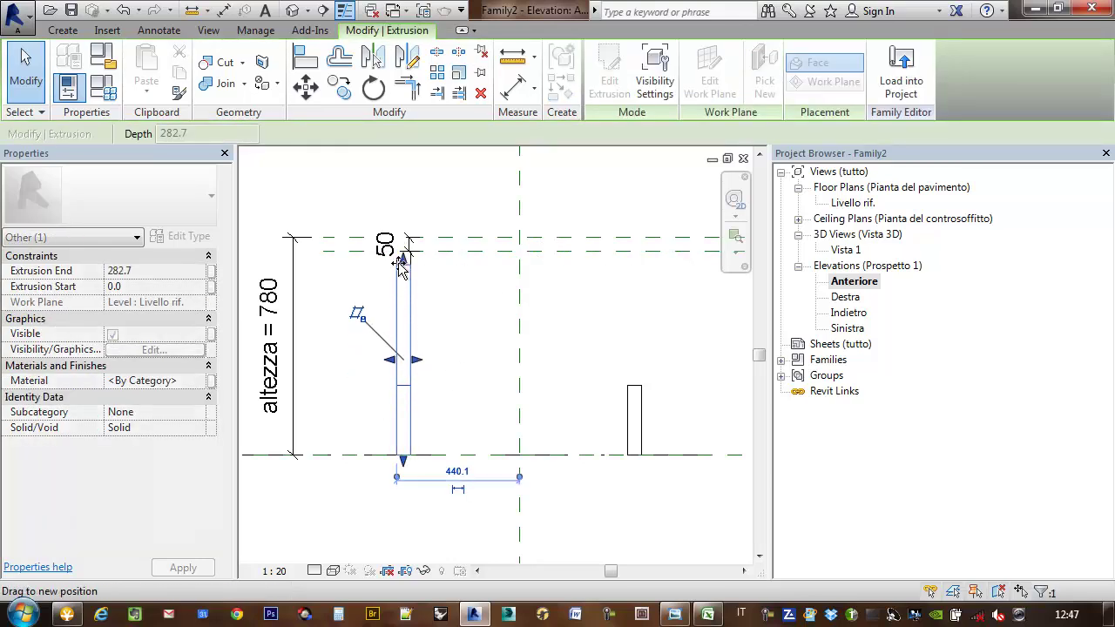
drag(403, 255, 405, 249)
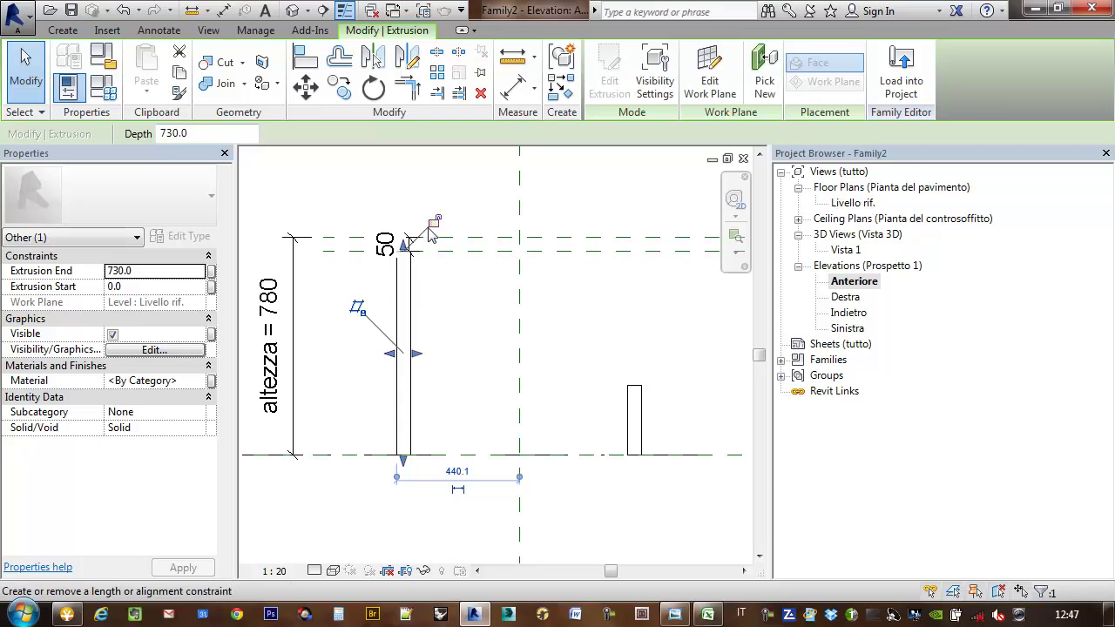
Stretch the right leg up to the same lower reference plane.
middle_drag(664, 403, 572, 406)
click(542, 393)
drag(545, 393, 546, 254)
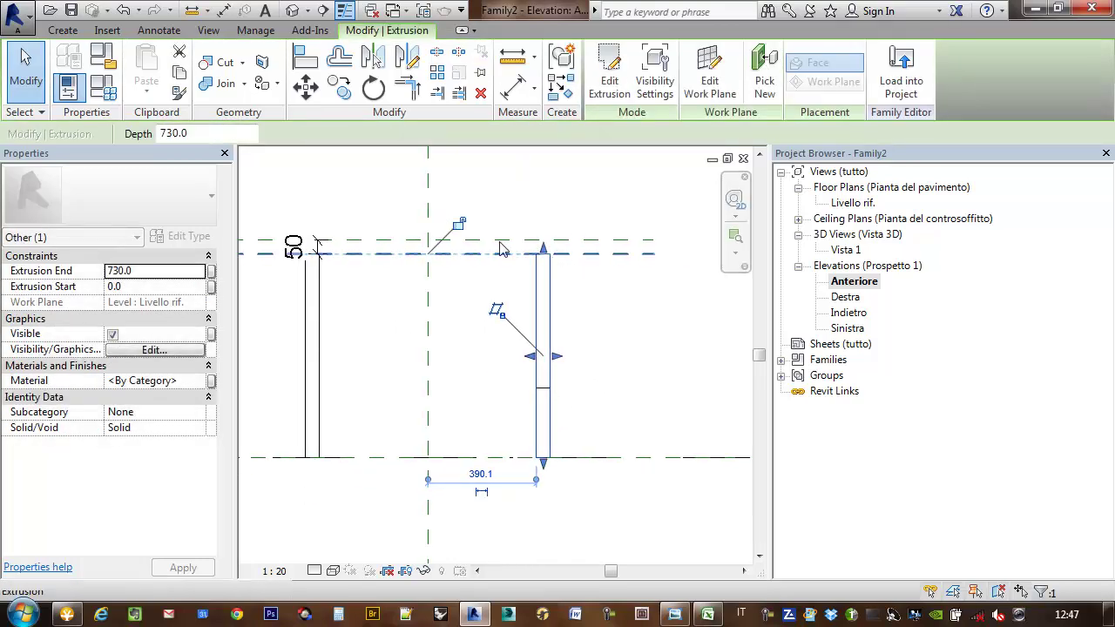
key(ctrl+z)
click(543, 418)
drag(544, 388, 542, 253)
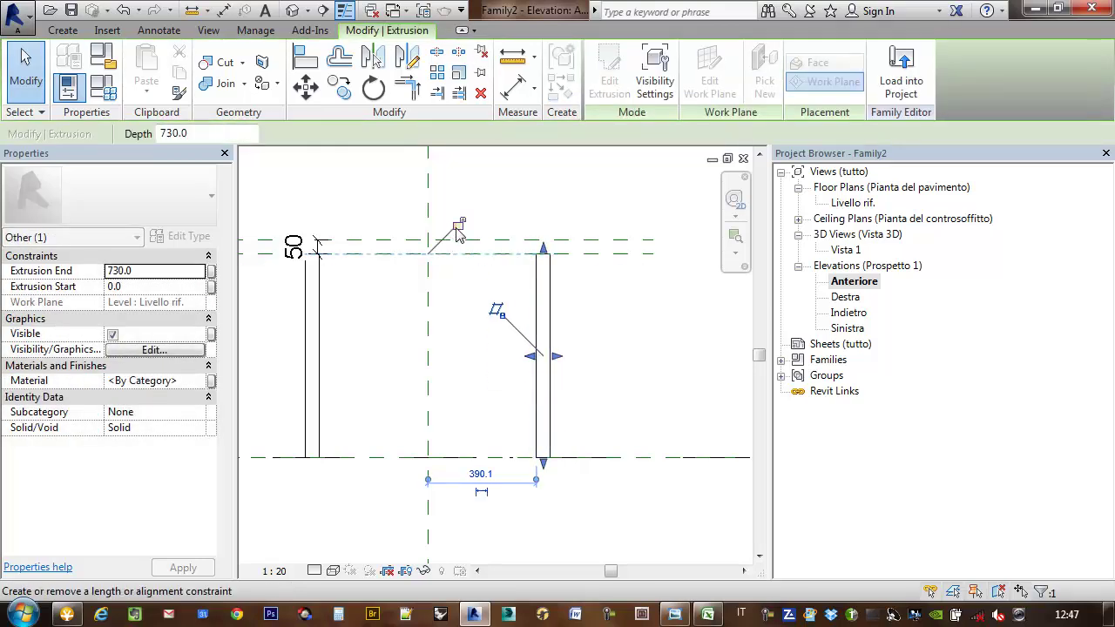
middle_drag(454, 268, 523, 328)
scroll(527, 324, down, 1)
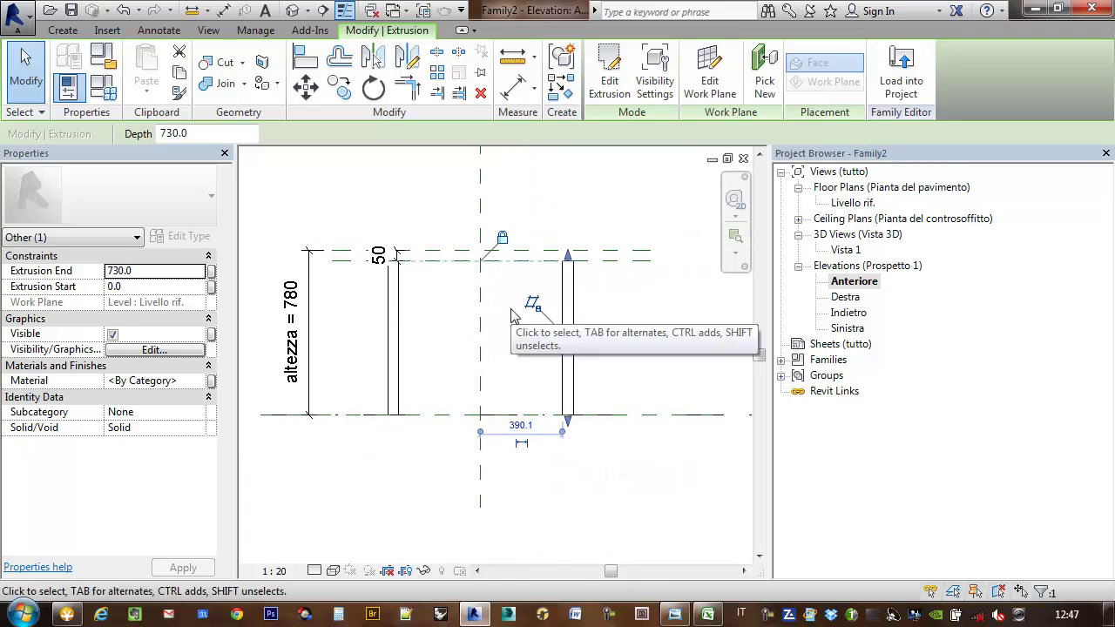
Check the altezza dimension's type properties, then zoom out to the whole elevation.
click(514, 315)
middle_drag(515, 306, 503, 298)
click(542, 296)
click(530, 298)
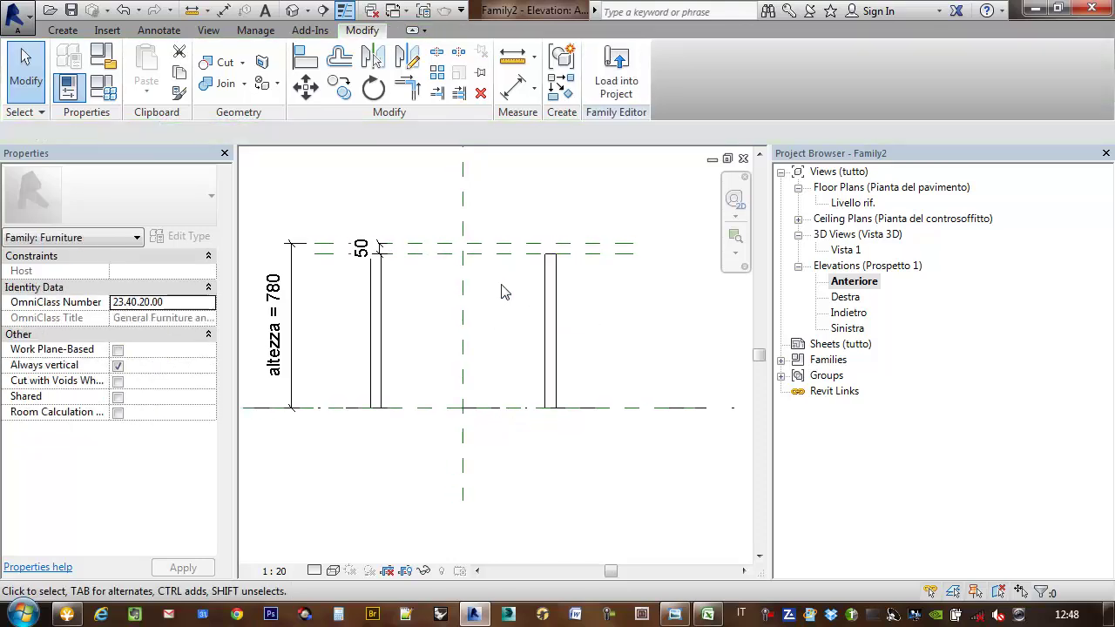
click(296, 292)
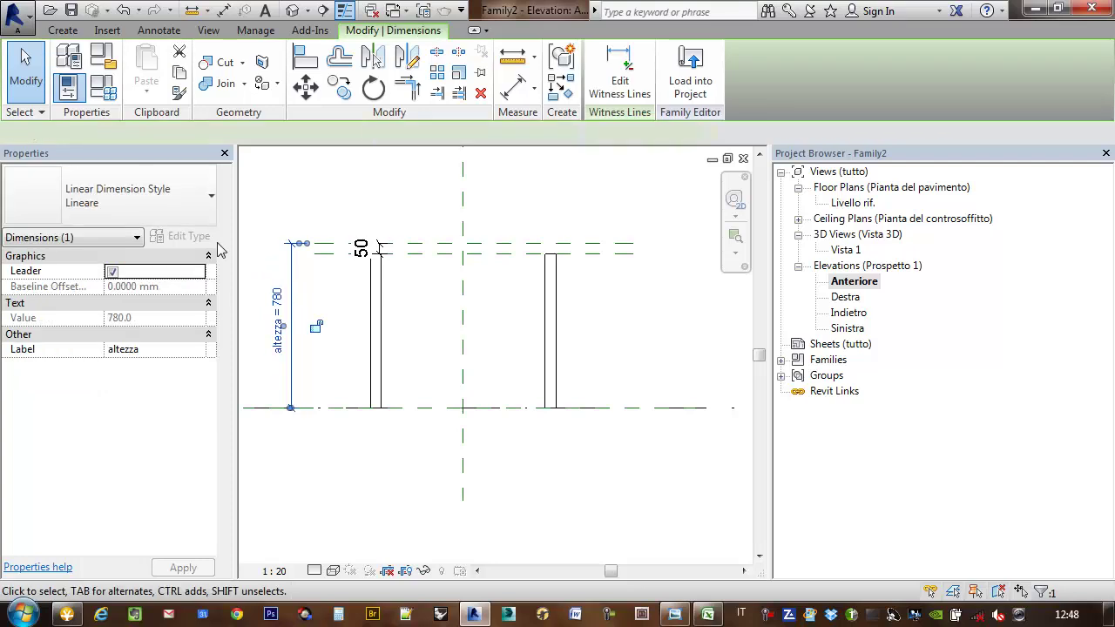
click(209, 237)
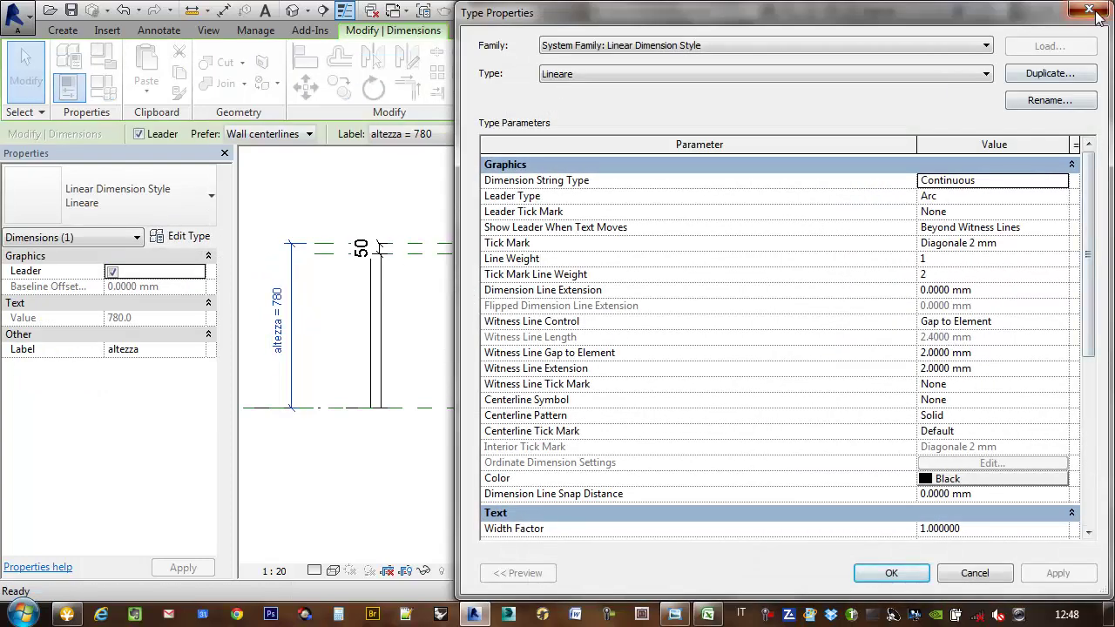
click(1089, 11)
click(398, 279)
scroll(362, 296, down, 2)
middle_drag(493, 299, 552, 305)
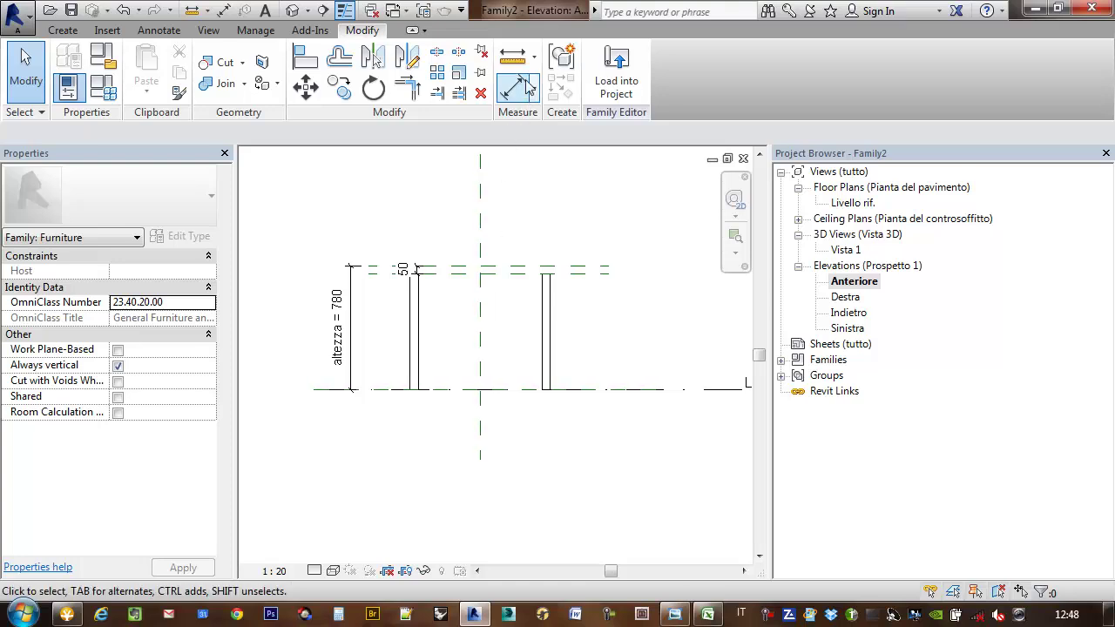
Open the Livello rif. floor plan and start a new extrusion sketch.
double_click(853, 202)
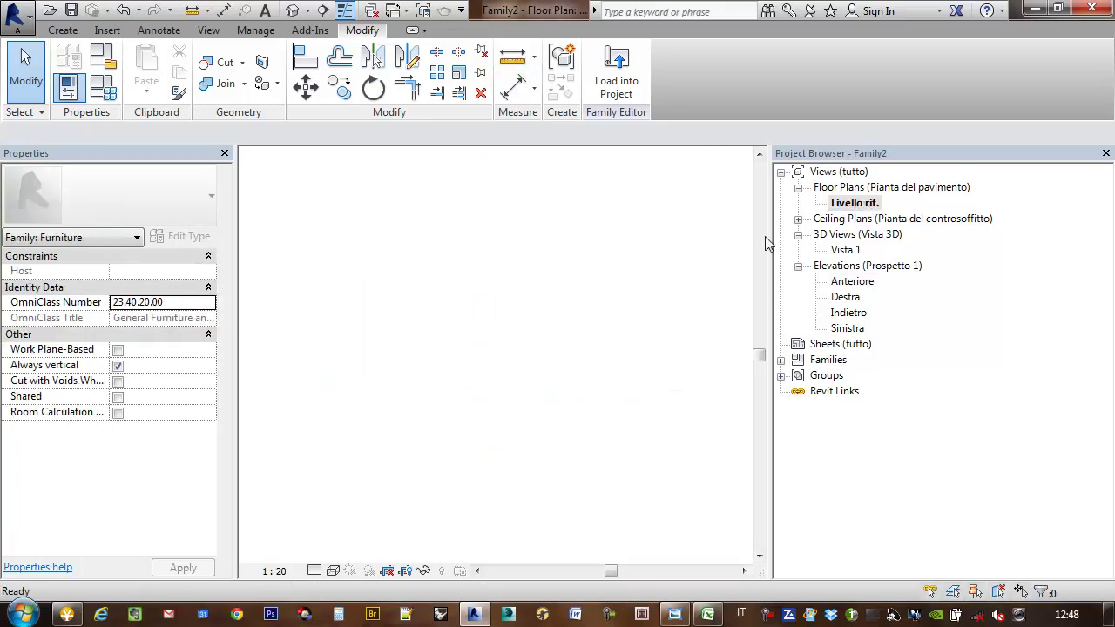
middle_drag(500, 316, 471, 314)
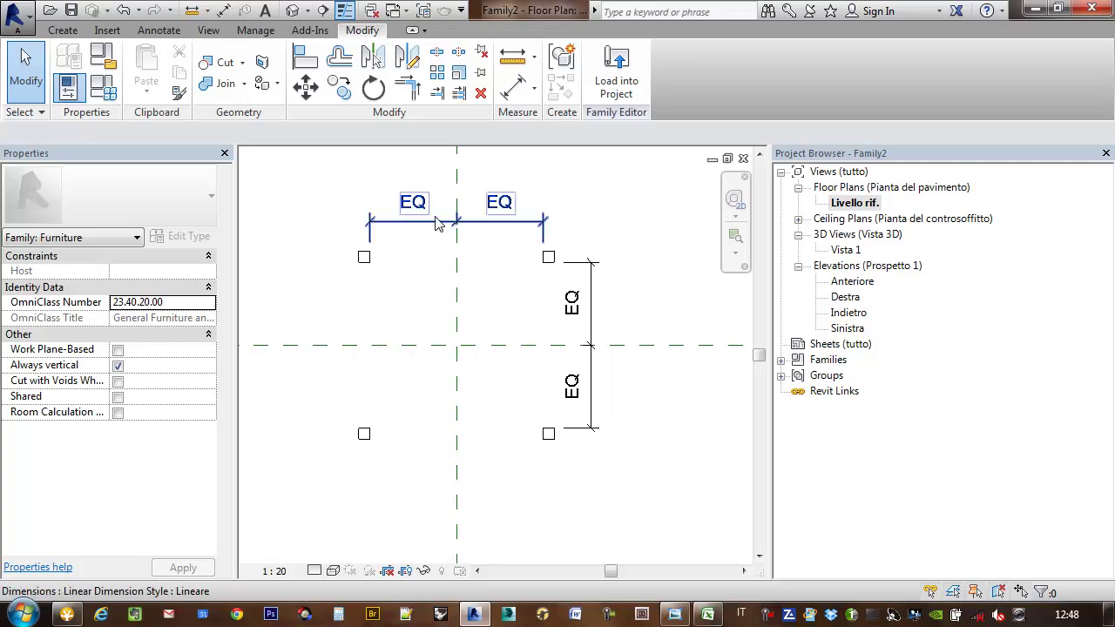
click(62, 30)
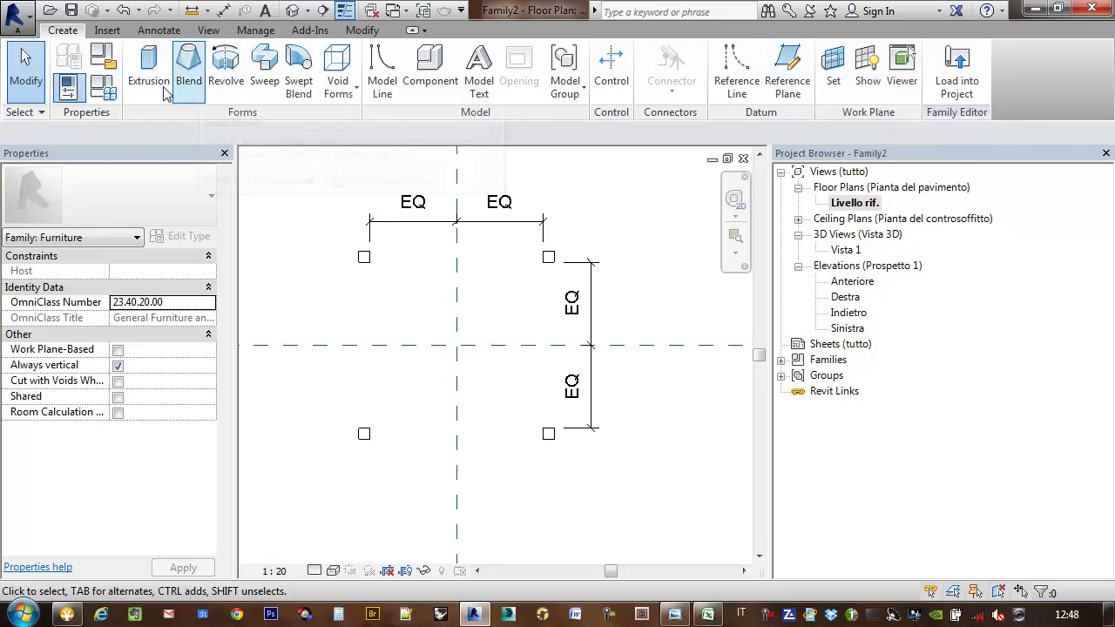
click(148, 65)
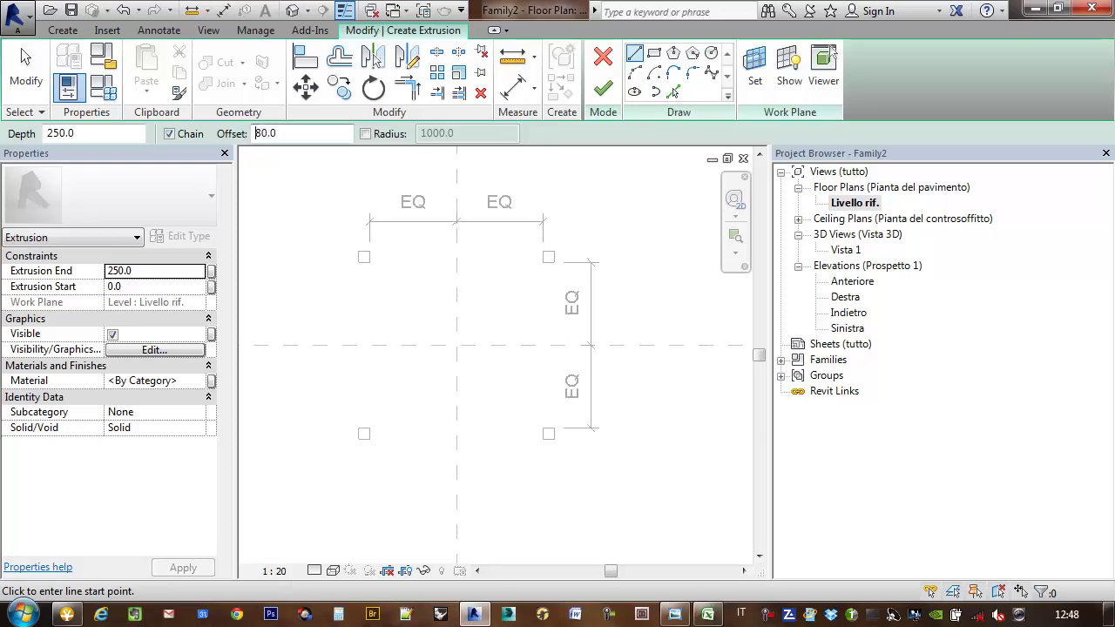
Sketch a rectangle around the four legs and set its width to 1000.
click(654, 55)
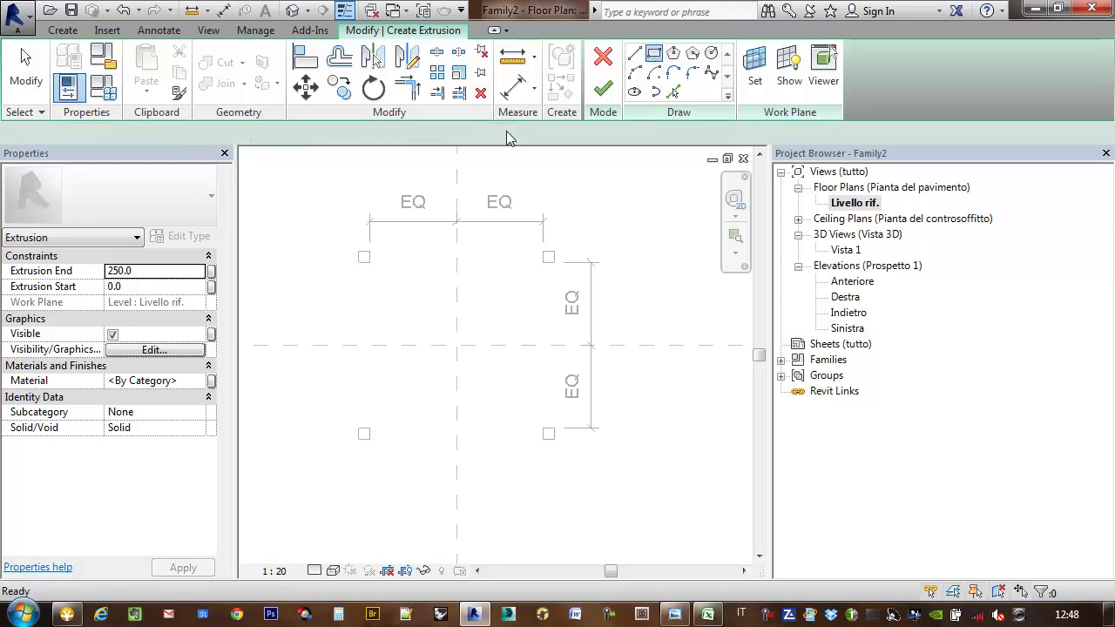
click(358, 252)
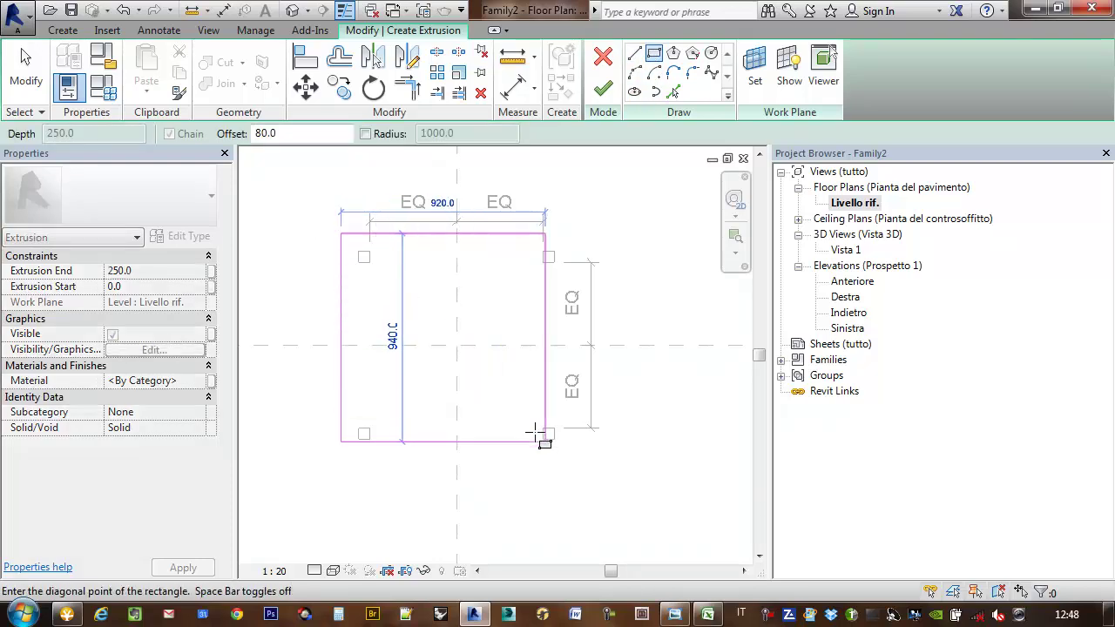
click(562, 448)
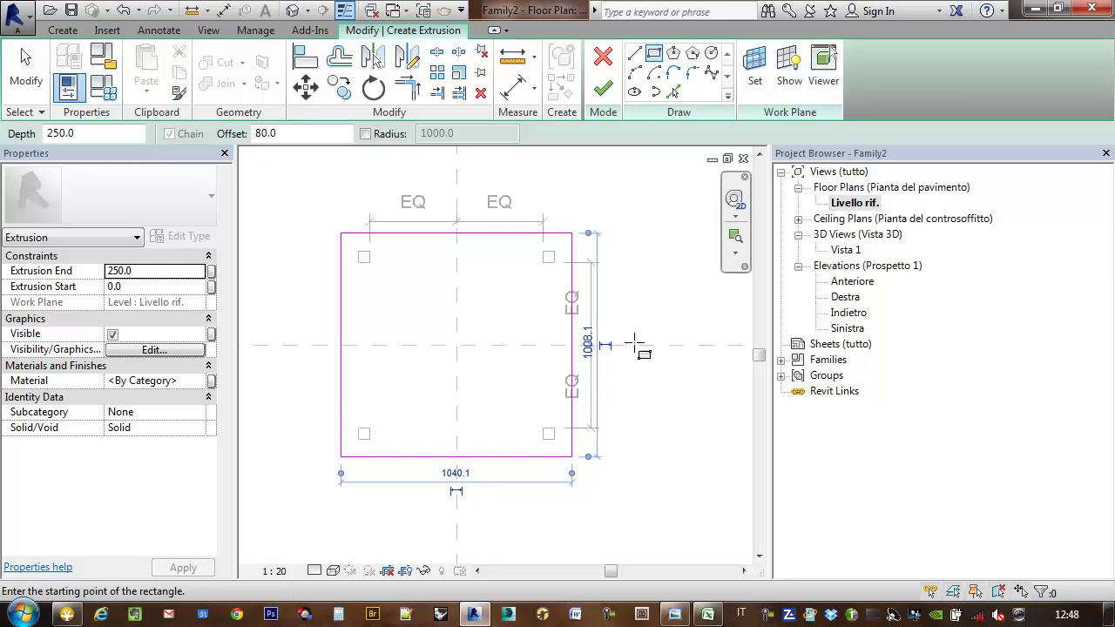
click(458, 475)
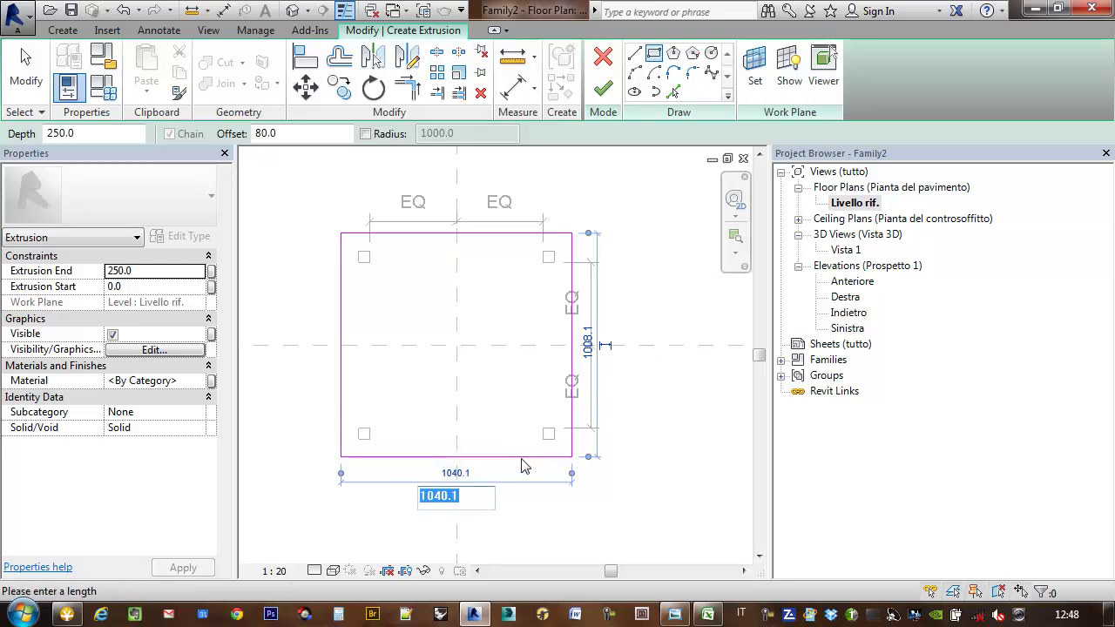
key(Return)
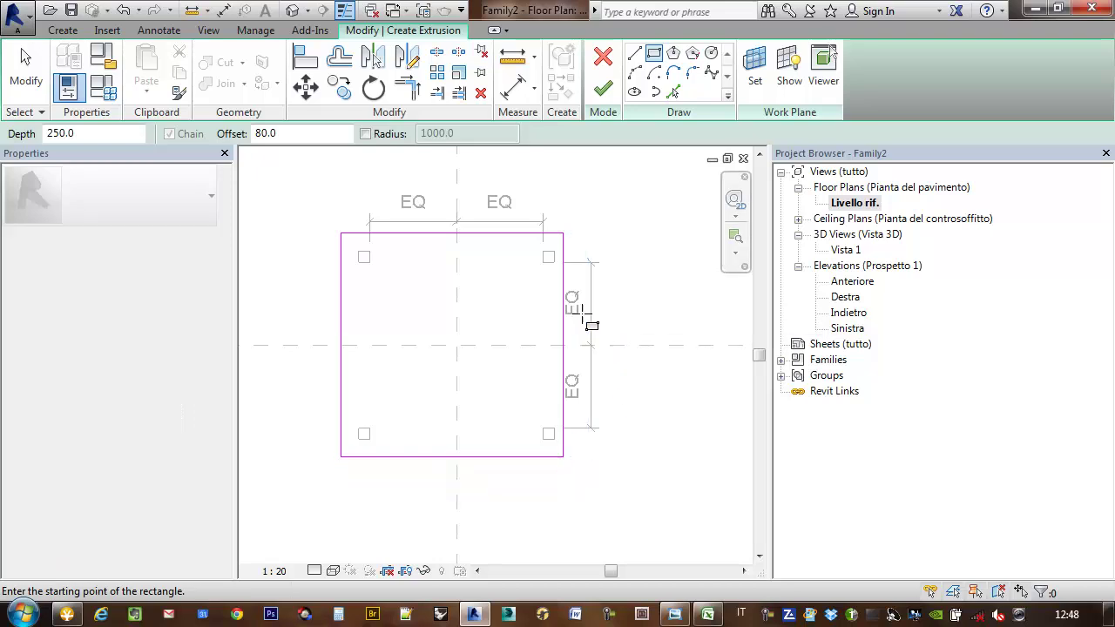
key(Escape)
Add an 80 aligned dimension from the sketch's right edge to the nearby leg.
drag(586, 344, 595, 344)
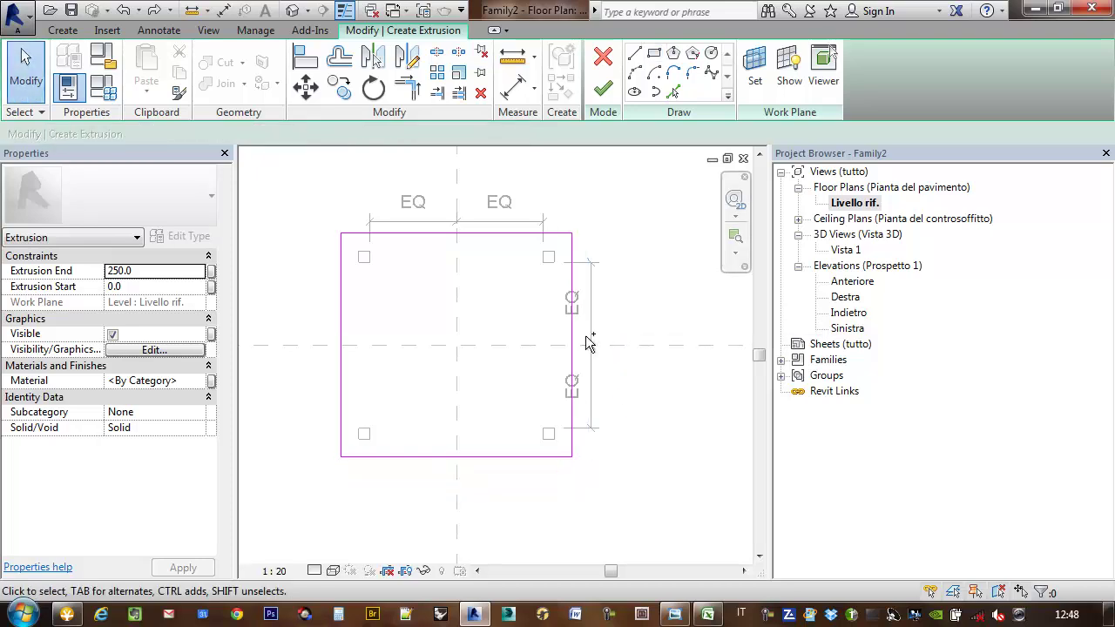
mouse_move(562, 269)
middle_down()
mouse_move(580, 331)
mouse_move(562, 308)
middle_up()
scroll(542, 330, up, 3)
scroll(541, 331, down, 3)
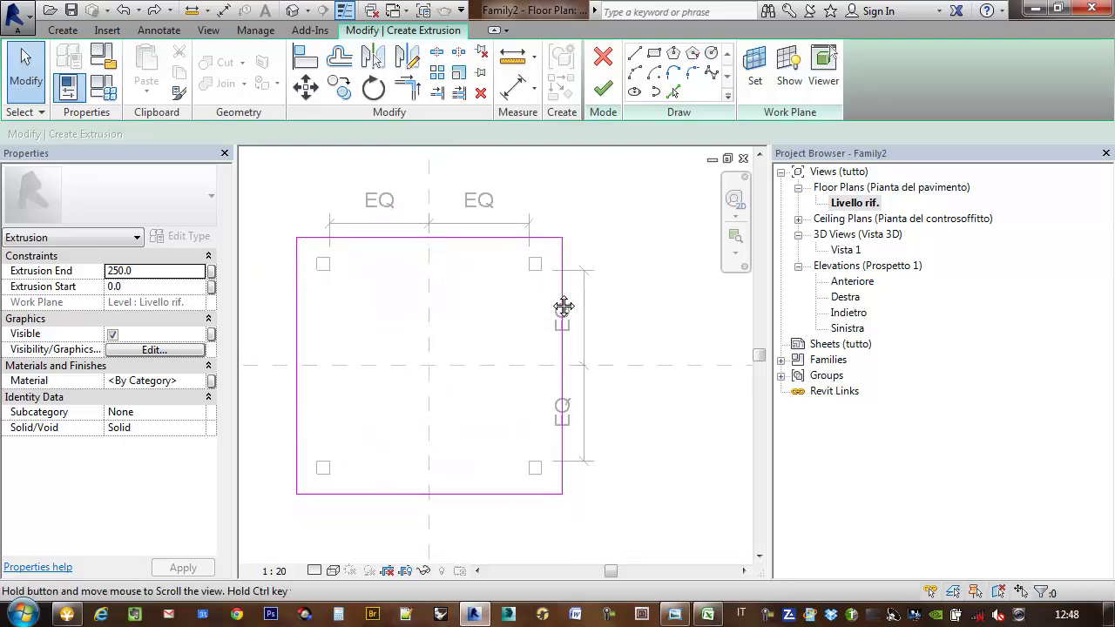
click(513, 87)
scroll(541, 296, up, 3)
scroll(533, 295, up, 2)
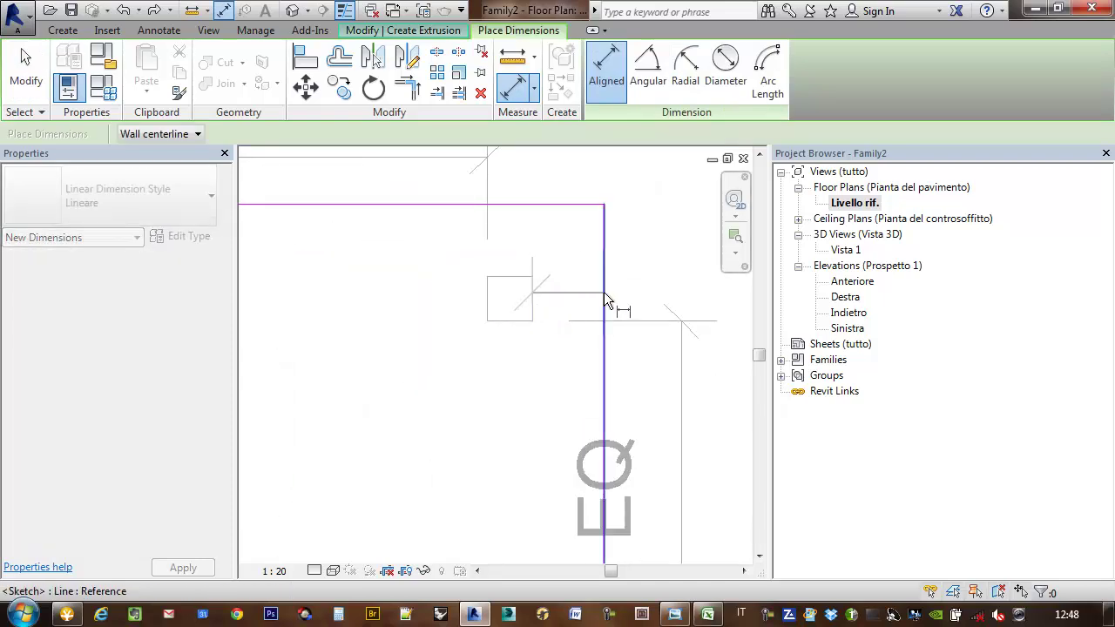
click(604, 310)
click(583, 395)
scroll(590, 393, down, 2)
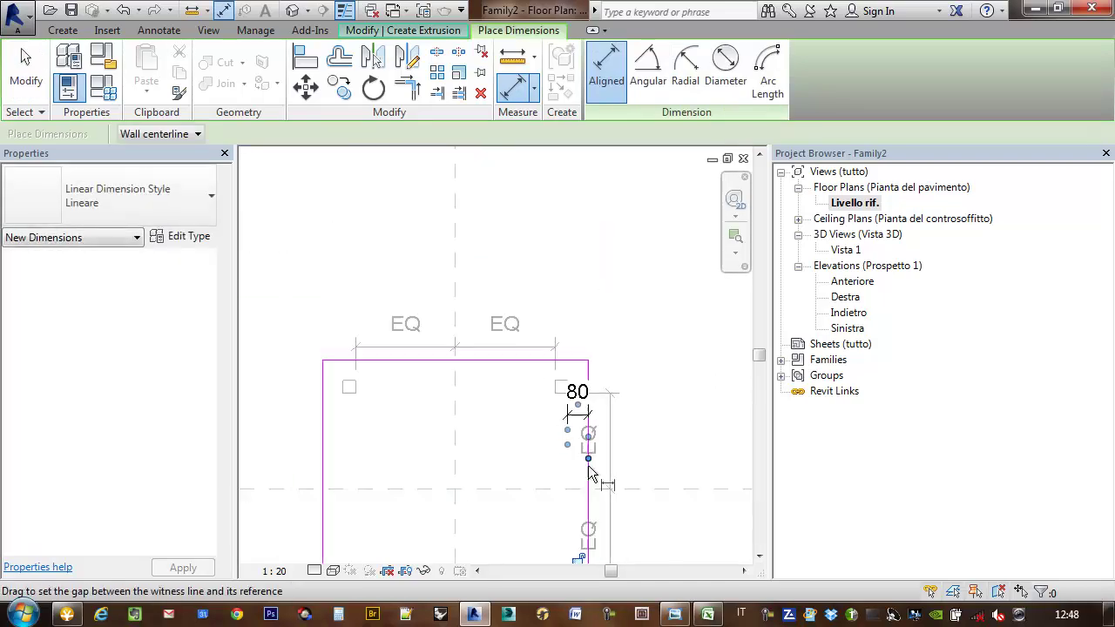
scroll(588, 409, down, 2)
scroll(558, 257, up, 5)
Add an 80 dimension between the sketch's top edge and the adjacent leg.
click(536, 282)
click(535, 201)
scroll(400, 249, down, 3)
click(373, 265)
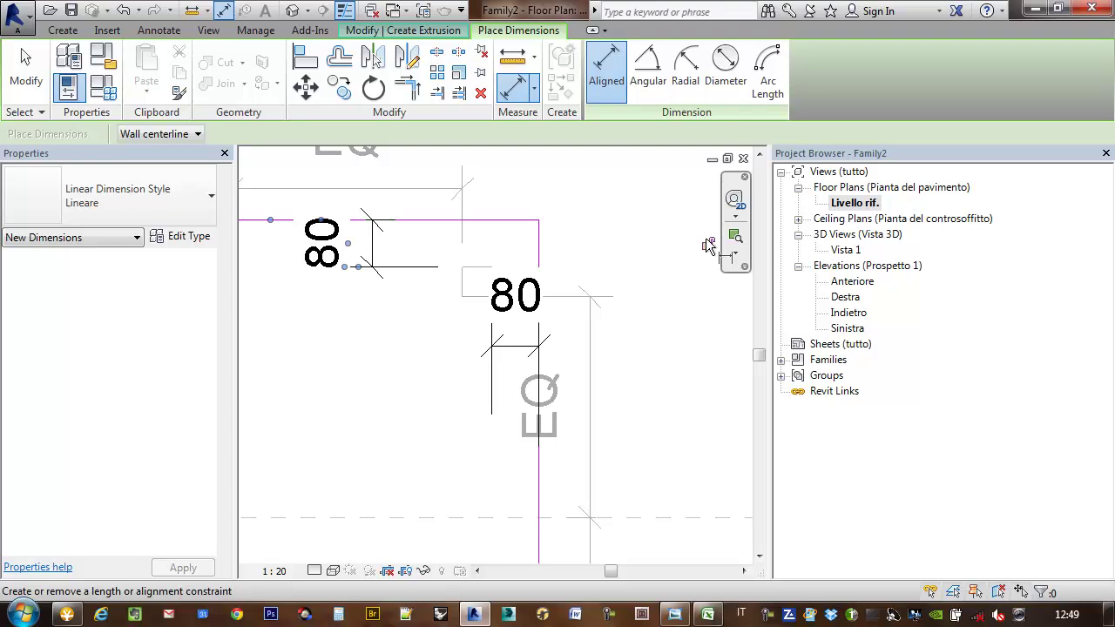
scroll(689, 259, down, 5)
middle_drag(287, 523, 540, 298)
scroll(543, 250, up, 5)
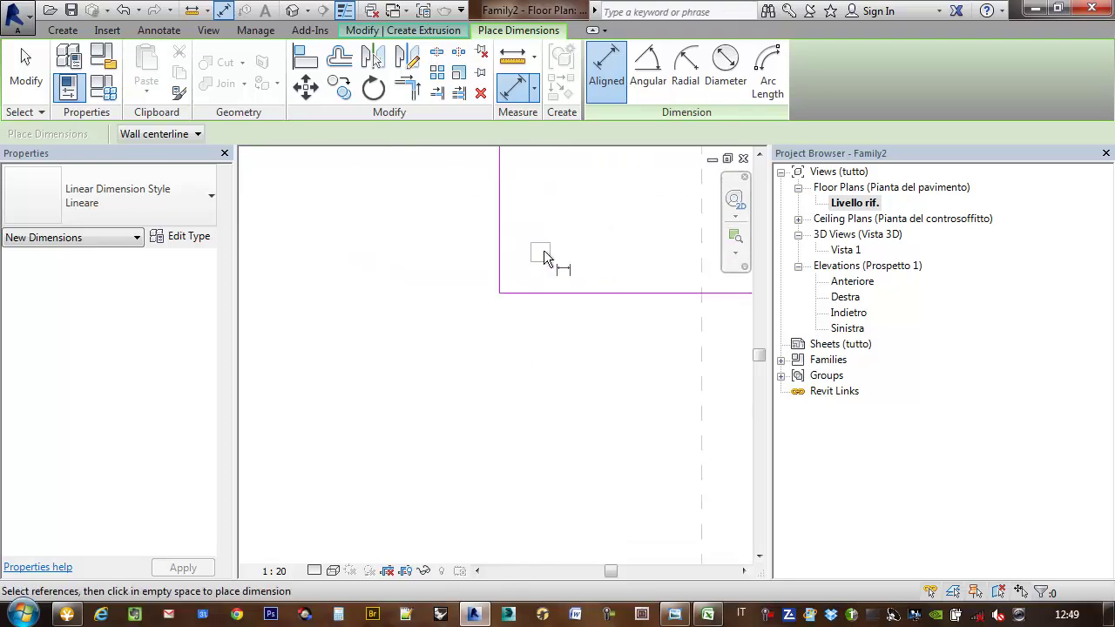
Add the 80 dimensions on the bottom and left sides of the sketch.
click(542, 260)
click(553, 319)
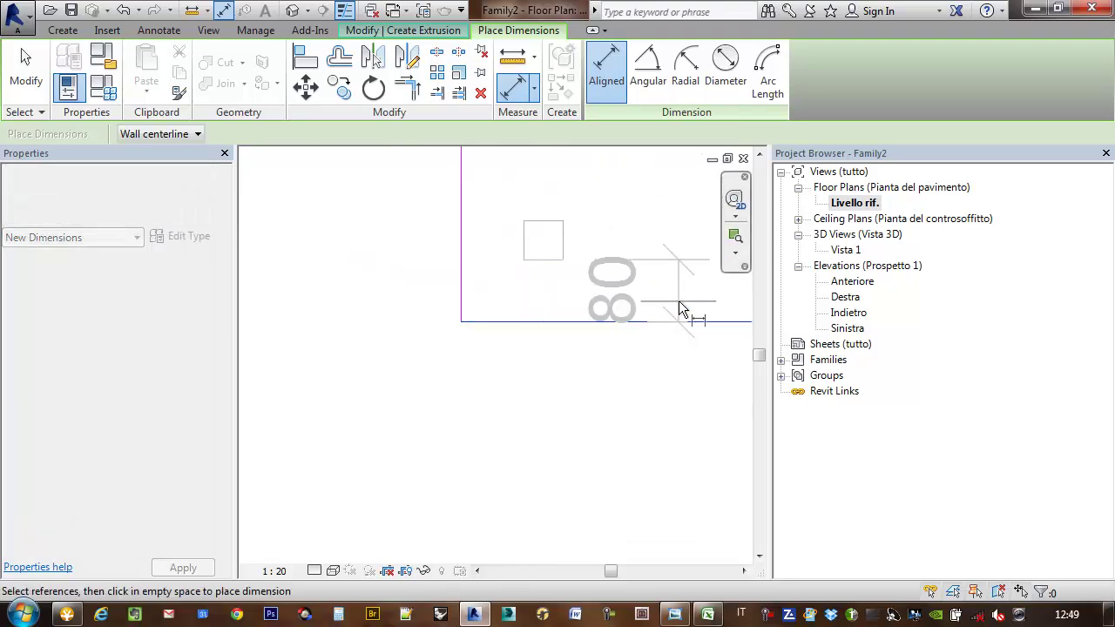
click(681, 305)
scroll(544, 322, down, 2)
scroll(545, 329, down, 1)
mouse_move(545, 331)
middle_down()
mouse_move(322, 326)
mouse_move(484, 328)
middle_up()
scroll(497, 330, up, 2)
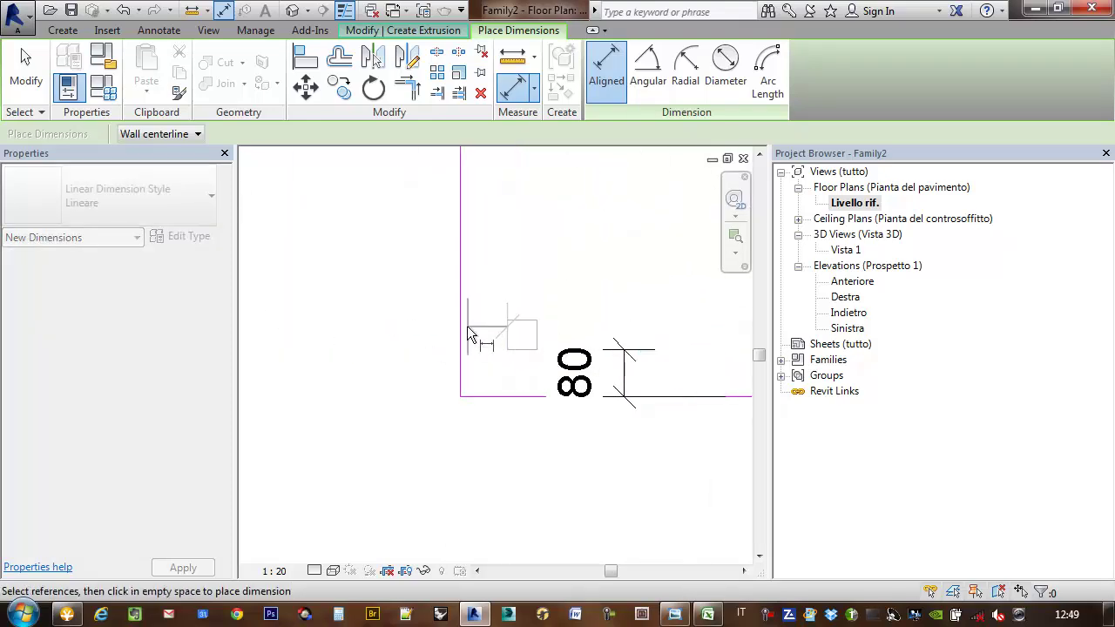
click(498, 238)
scroll(501, 309, down, 1)
scroll(507, 427, down, 1)
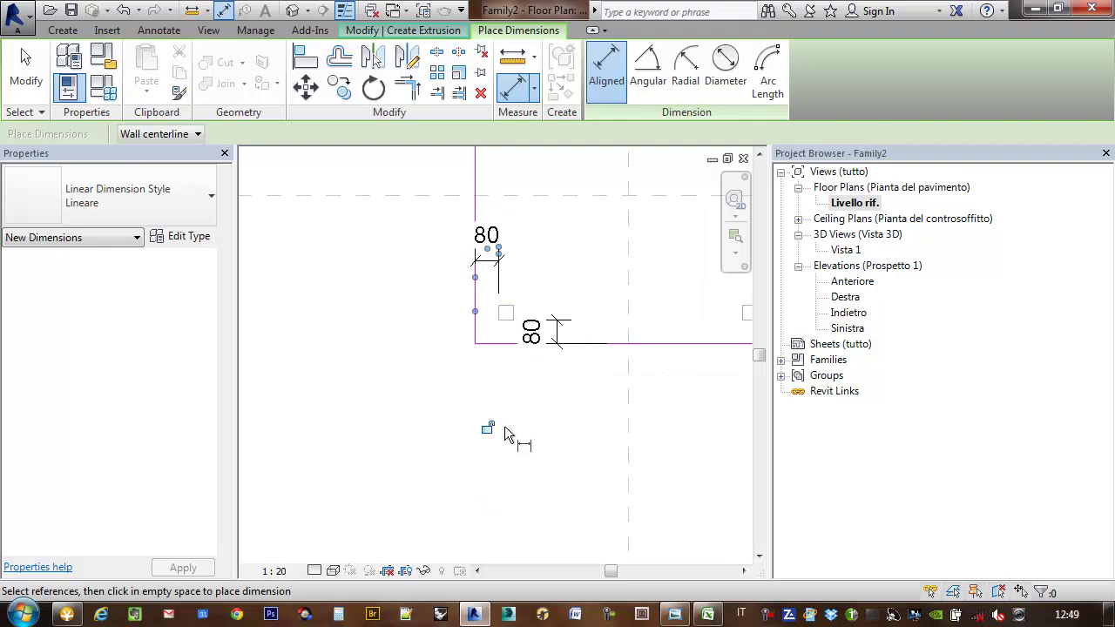
middle_drag(523, 365, 475, 361)
scroll(505, 314, down, 2)
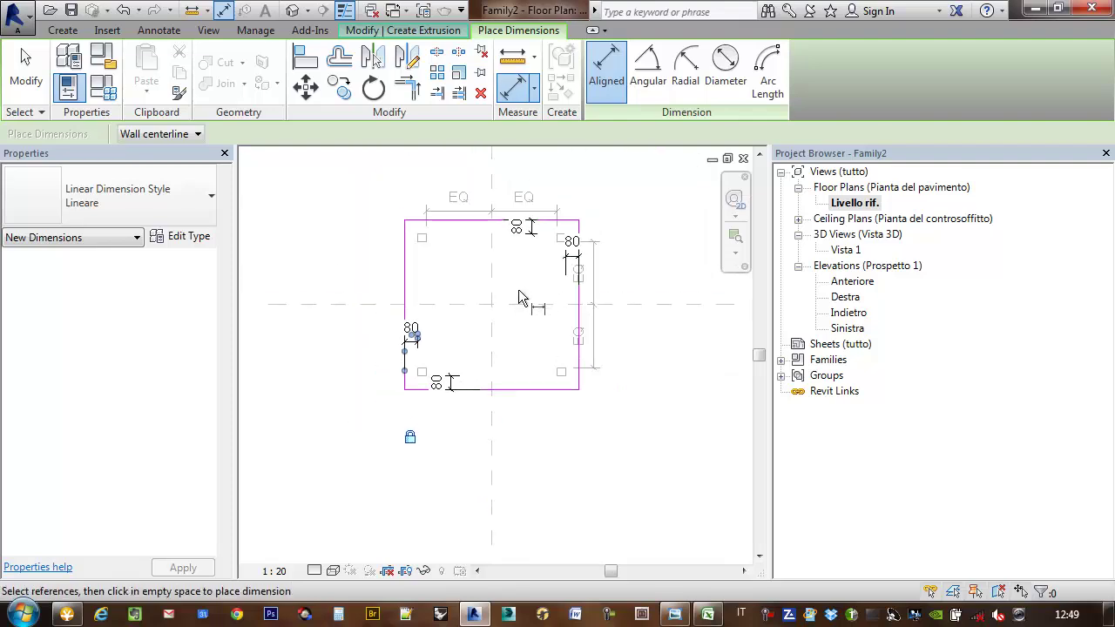
middle_drag(532, 308, 513, 314)
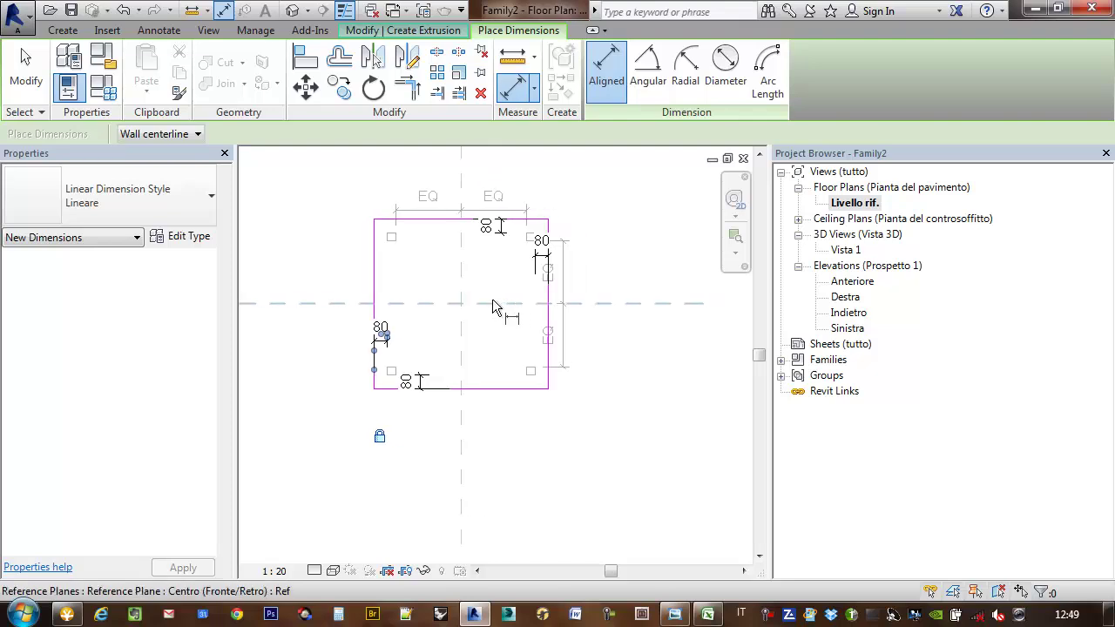
middle_drag(509, 184, 502, 215)
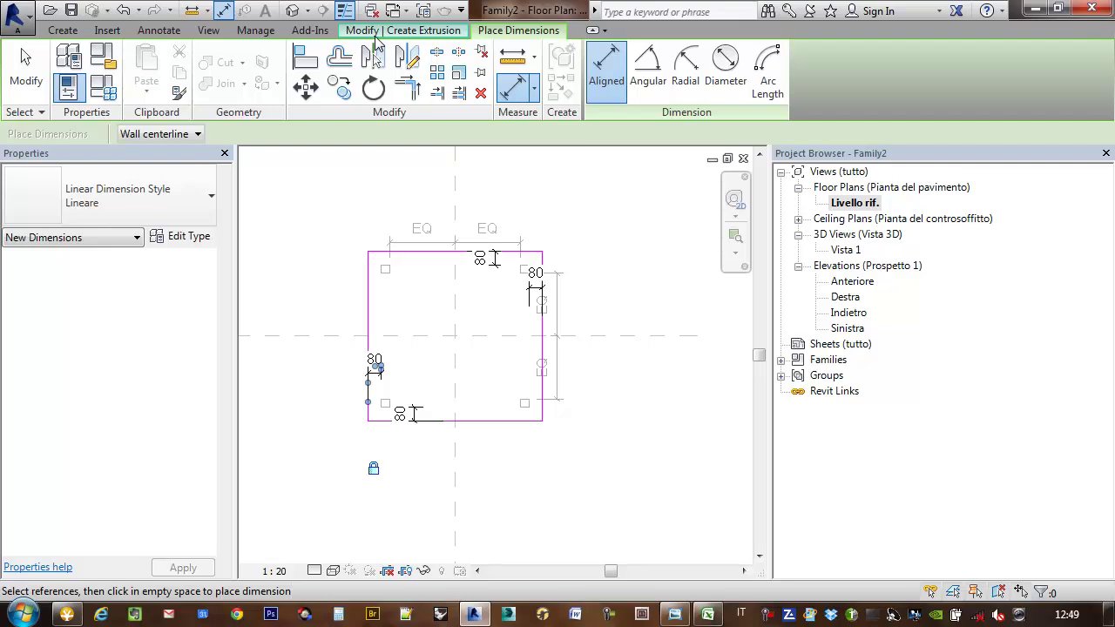
click(375, 35)
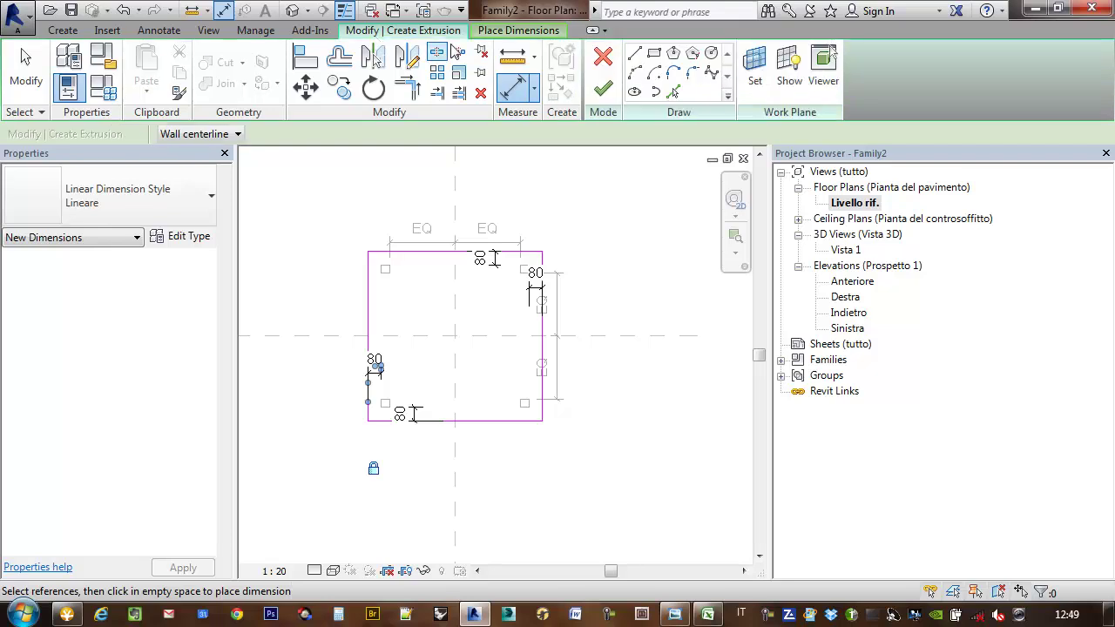
Finish the sketch to create the tabletop extrusion.
click(603, 91)
mouse_move(493, 445)
middle_down()
mouse_move(510, 418)
mouse_move(499, 416)
middle_up()
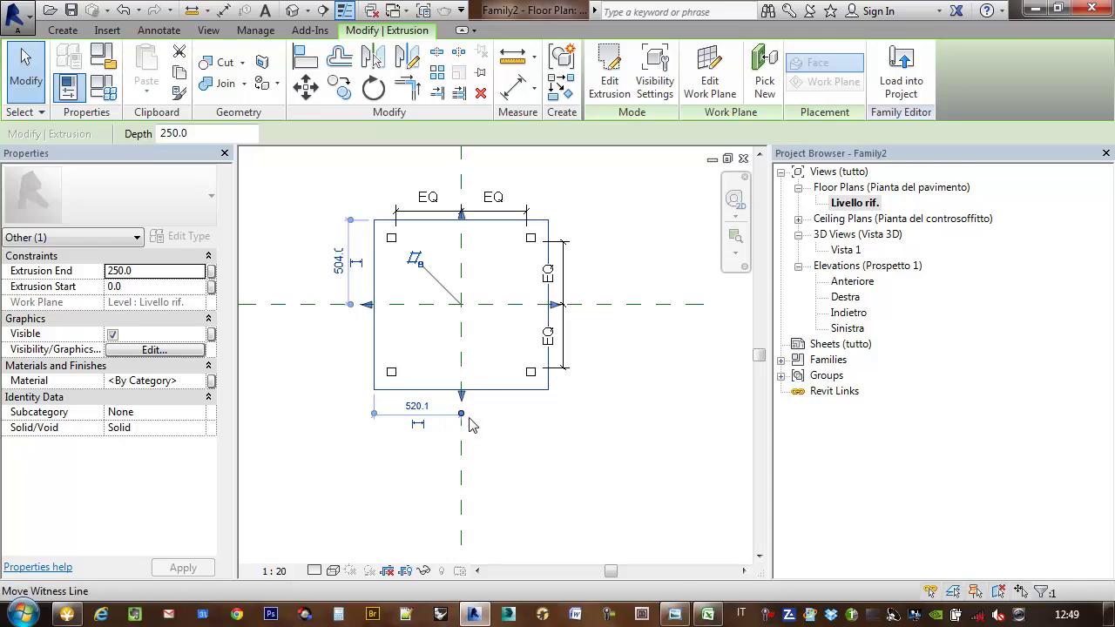
middle_drag(500, 420, 505, 428)
scroll(492, 387, up, 3)
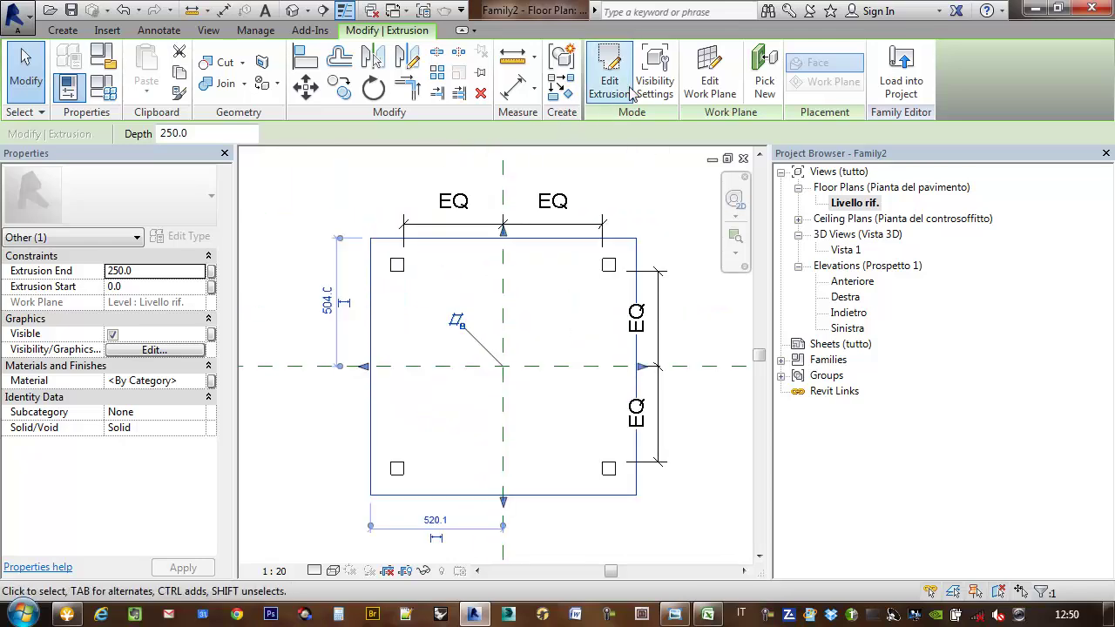
In the Anteriore elevation, drag the slab's top to 780 and its bottom to 730.
double_click(851, 283)
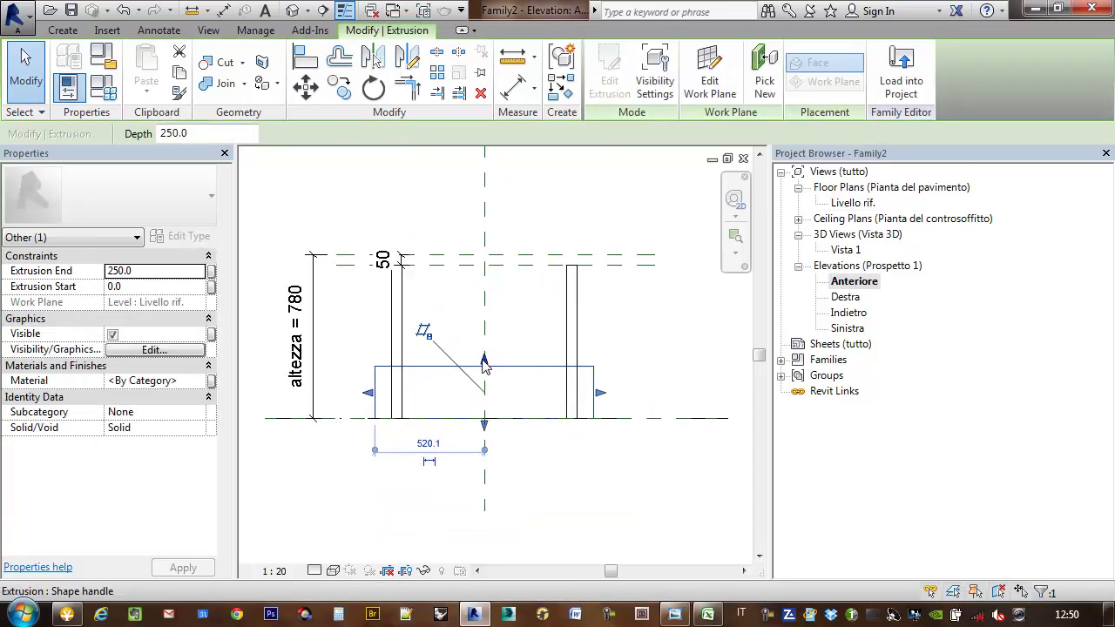
drag(485, 362, 488, 254)
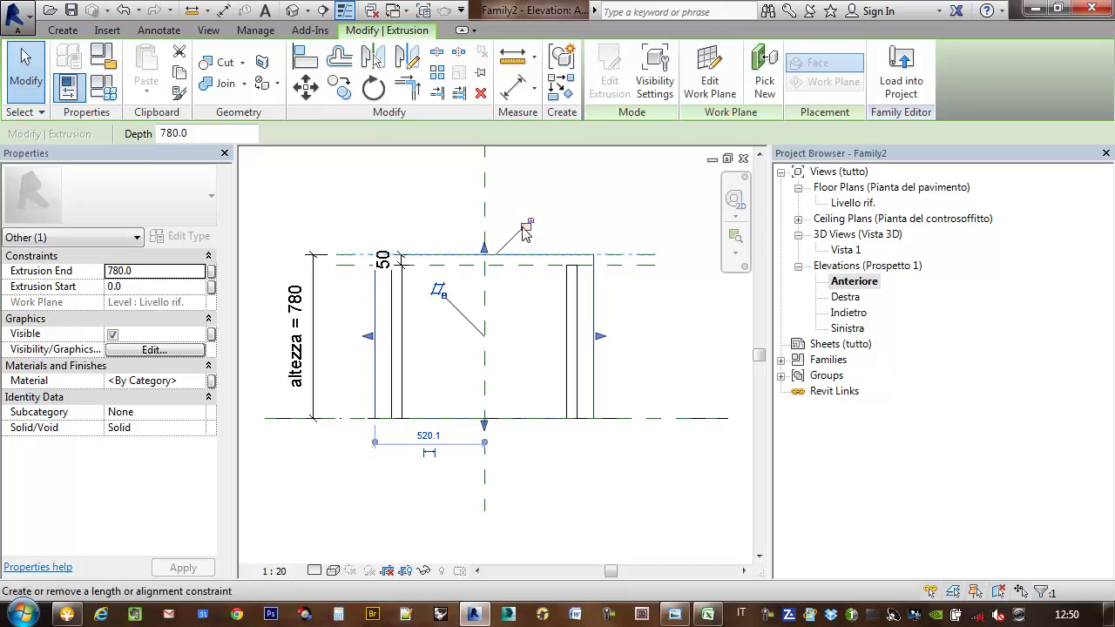
drag(484, 424, 488, 268)
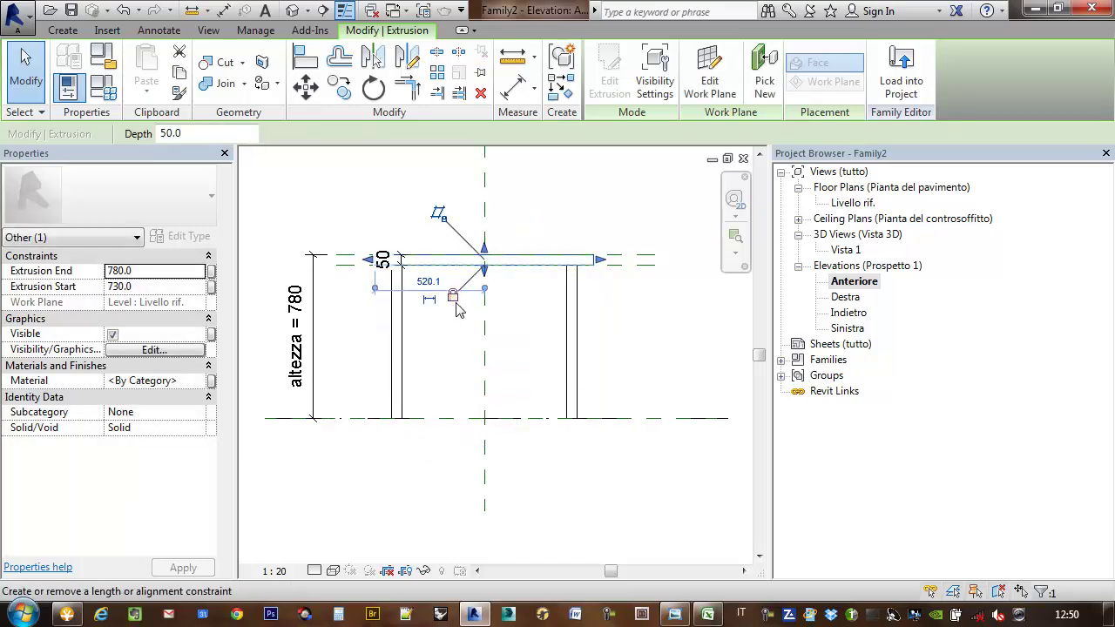
click(522, 308)
middle_drag(556, 287, 534, 294)
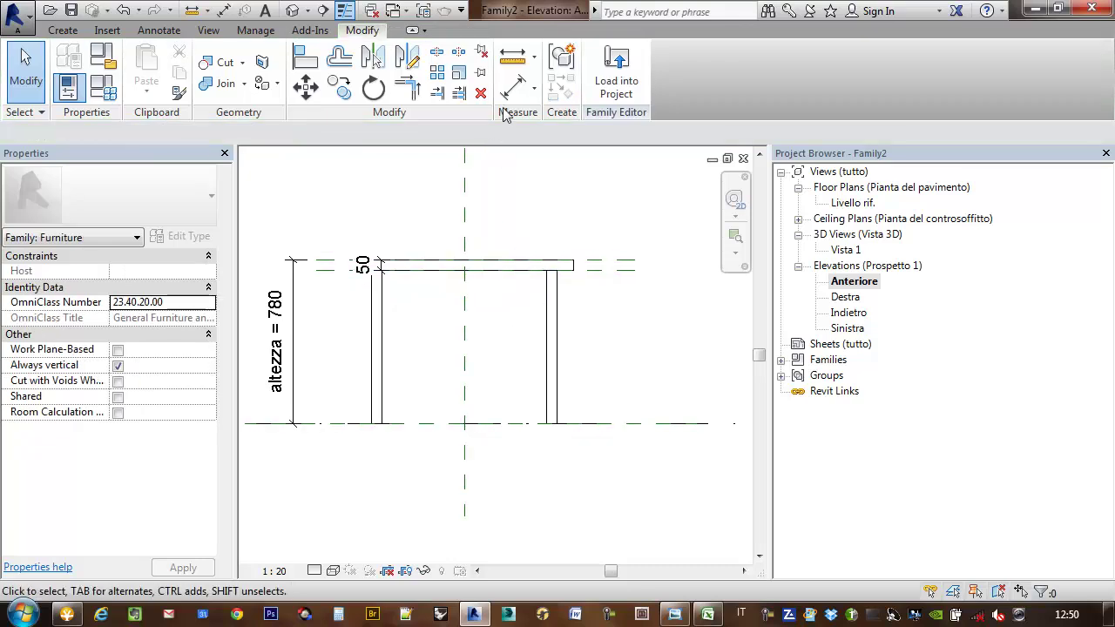
Dimension the table's overall width (1040) in the Livello rif. plan.
double_click(853, 204)
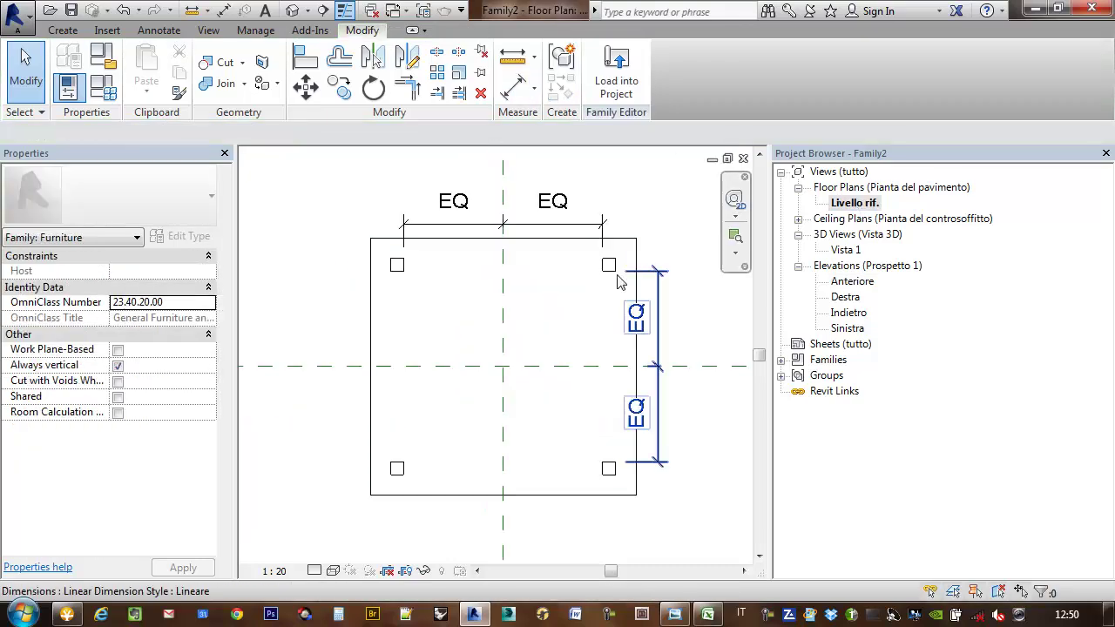
scroll(535, 217, down, 1)
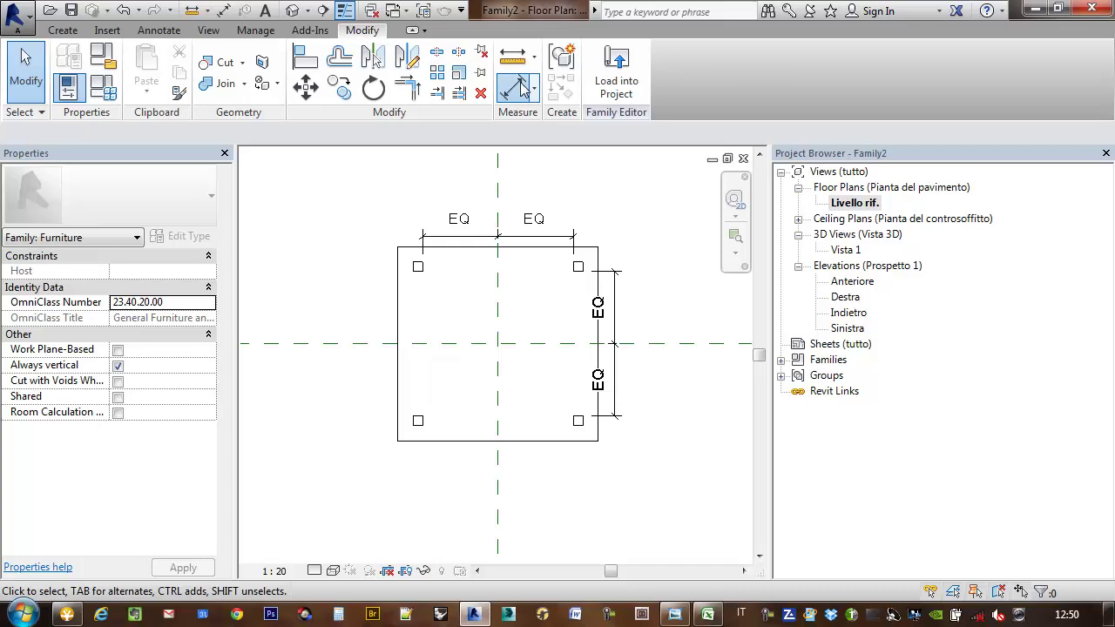
click(521, 86)
click(601, 267)
click(609, 186)
middle_drag(597, 209, 582, 252)
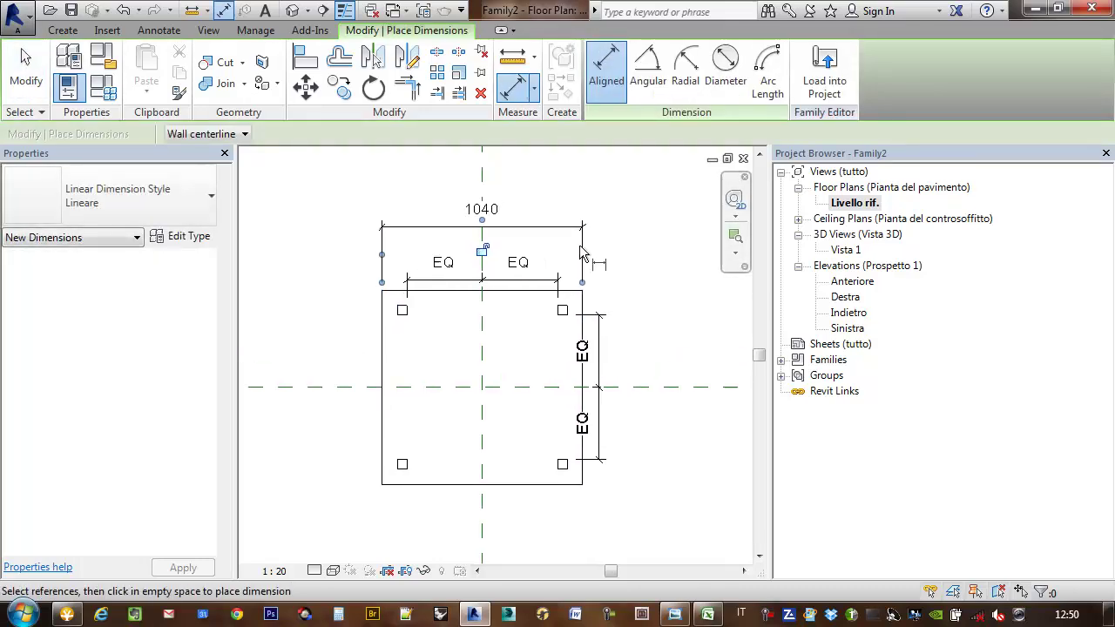
key(Escape)
key(Escape)
Label the width dimension with the Larg parameter, giving Larg = 1709.
click(535, 228)
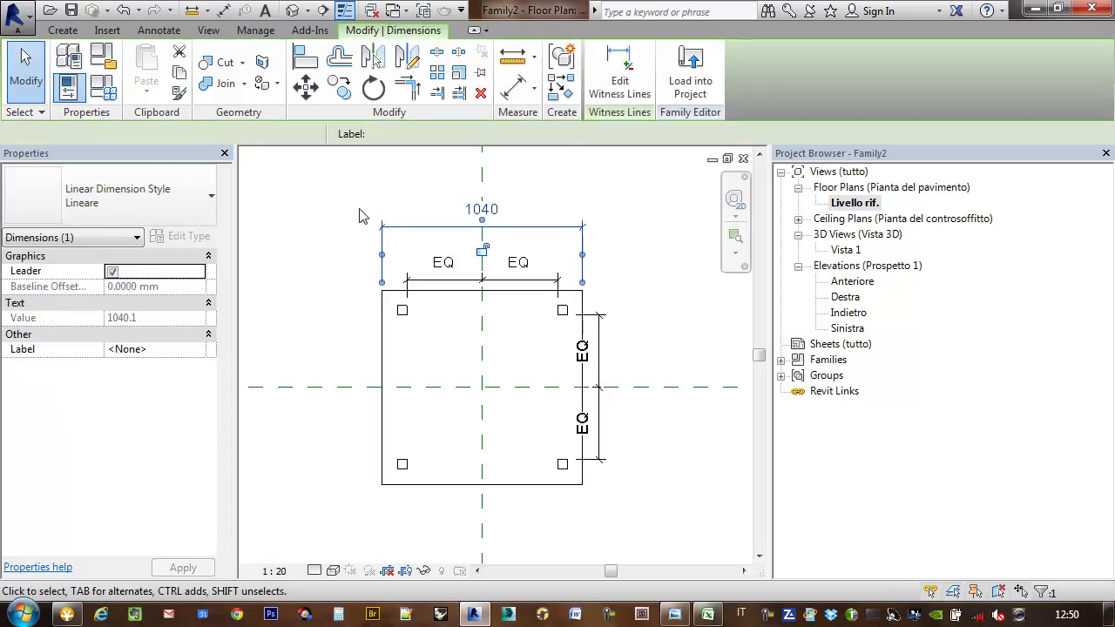
click(439, 136)
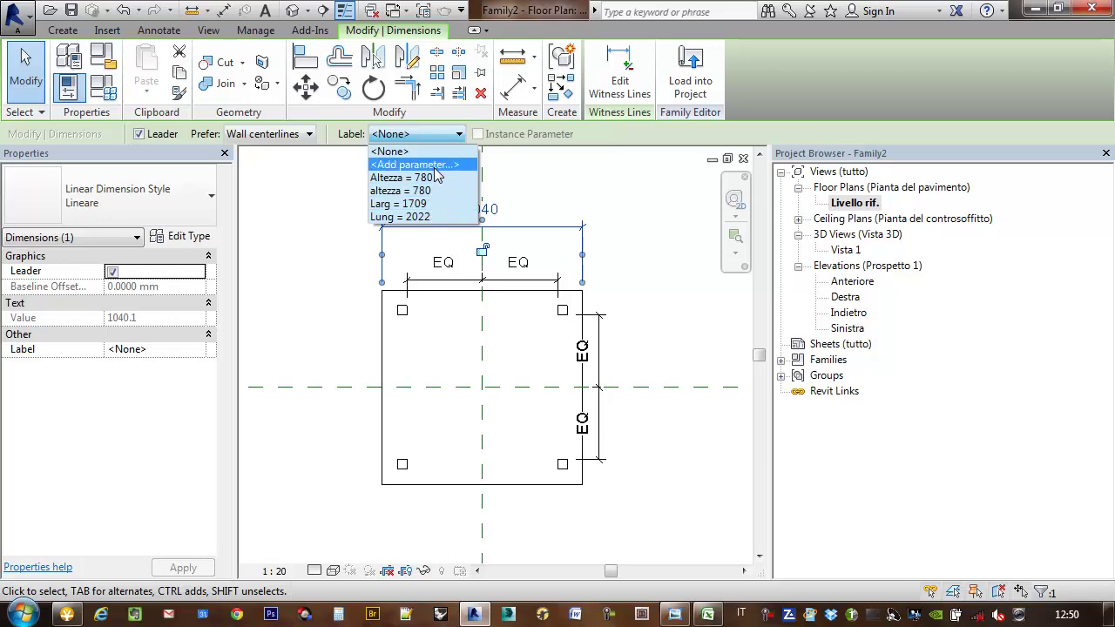
click(409, 204)
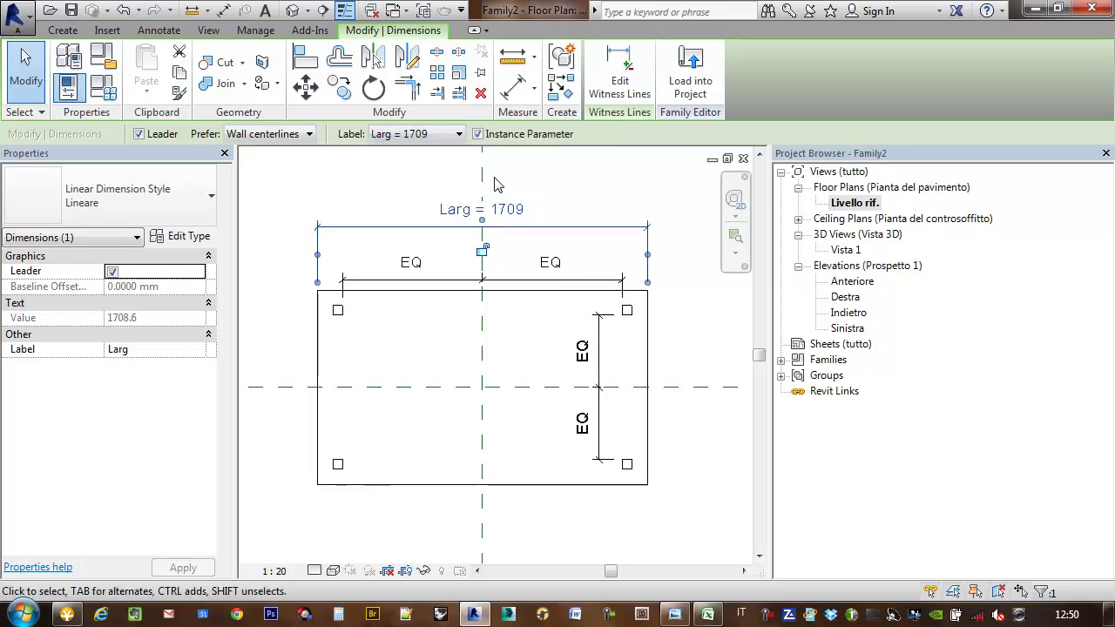
key(Escape)
scroll(562, 252, down, 3)
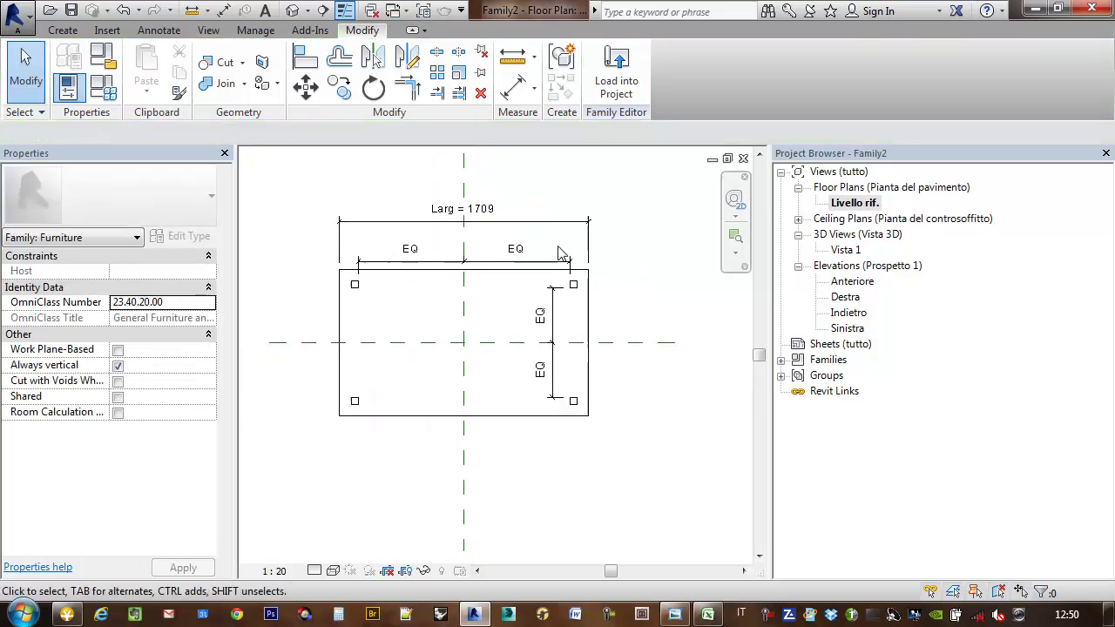
Add an aligned dimension along the table's length and label it Lung, reading Lung = 2022.
click(514, 87)
click(591, 269)
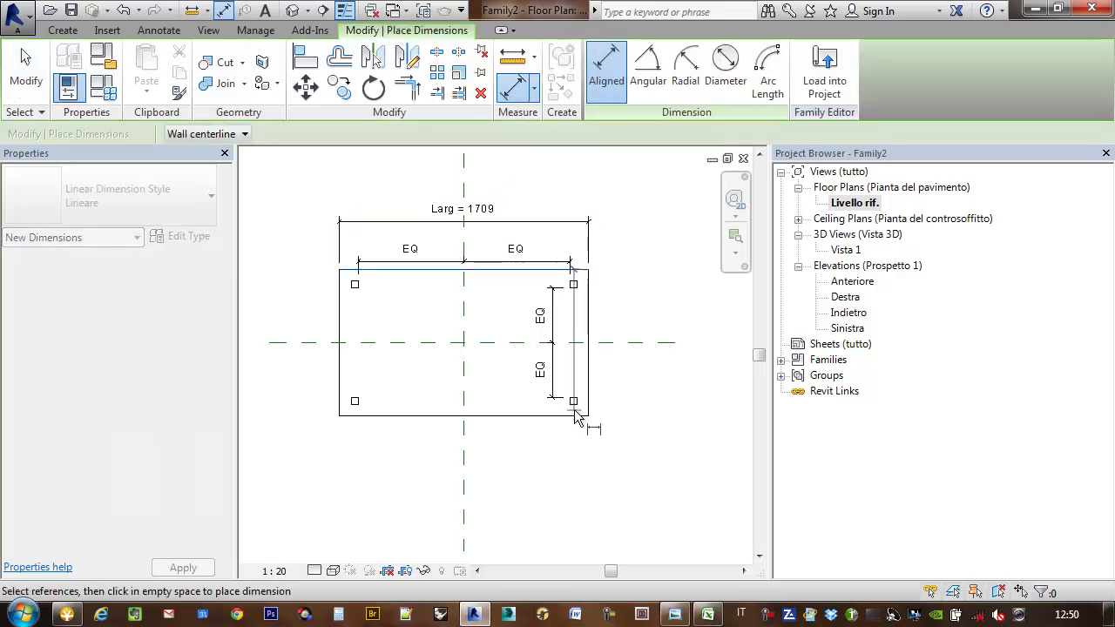
click(597, 418)
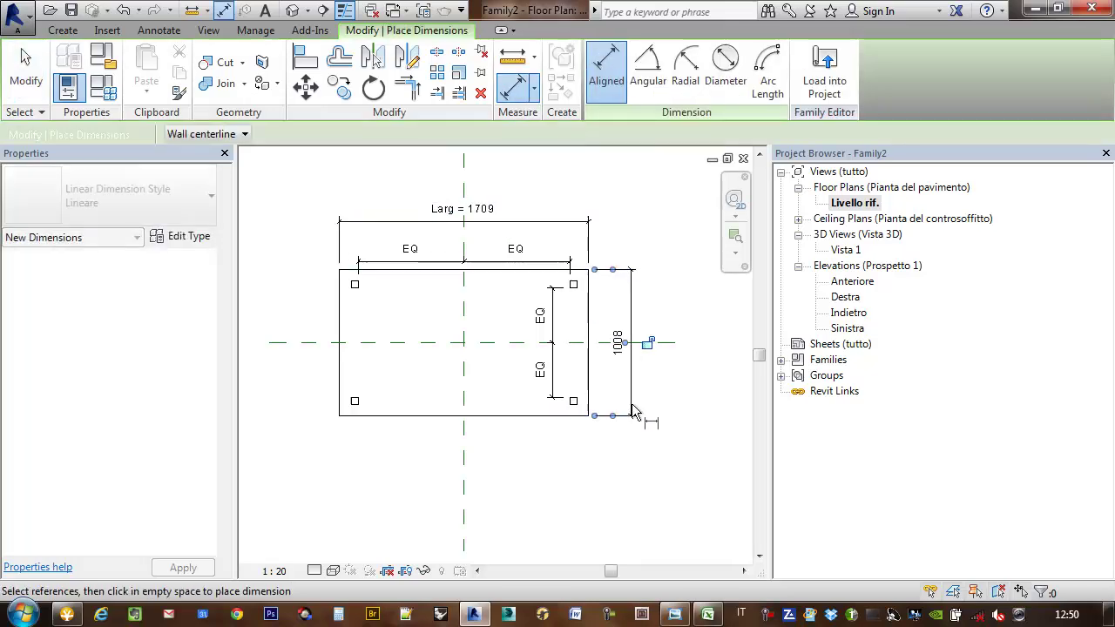
click(634, 308)
key(Escape)
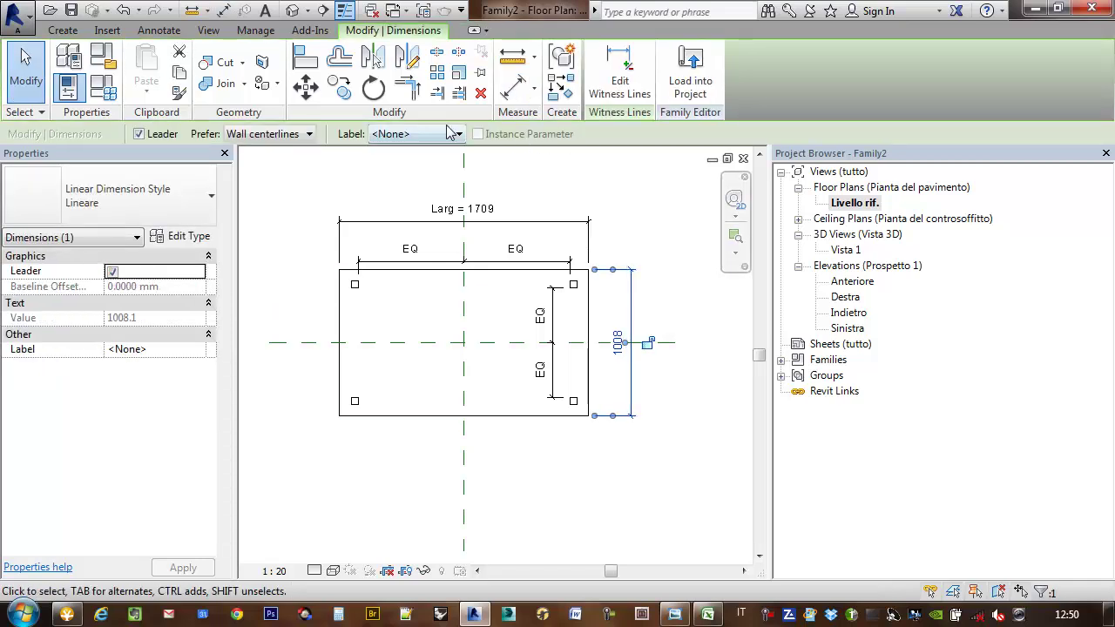
click(449, 134)
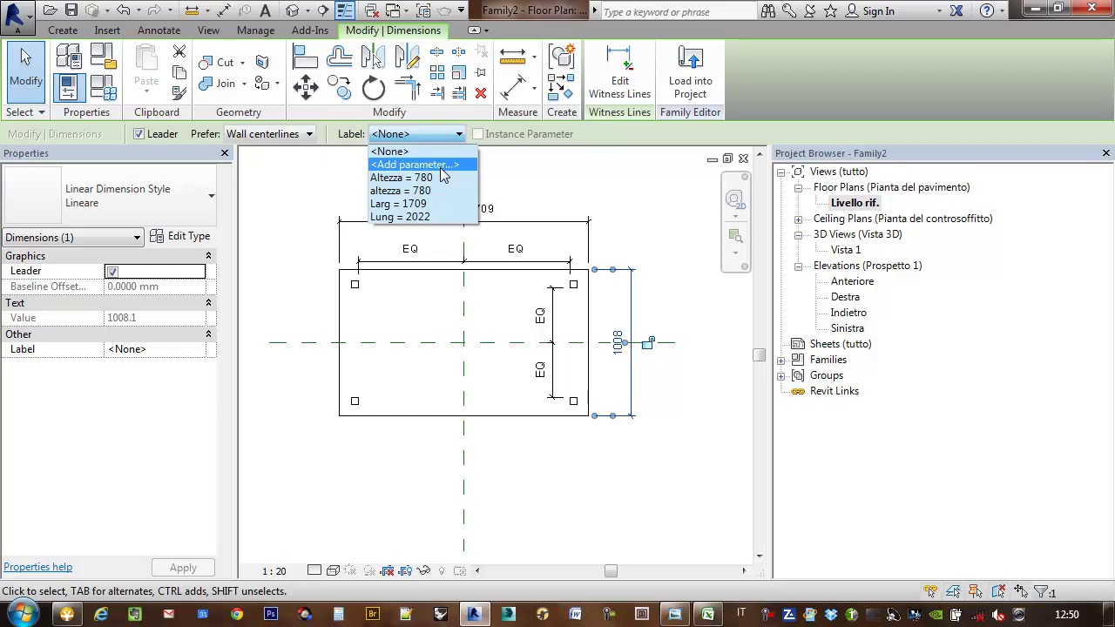
click(391, 218)
click(477, 134)
middle_drag(535, 284, 503, 314)
key(Escape)
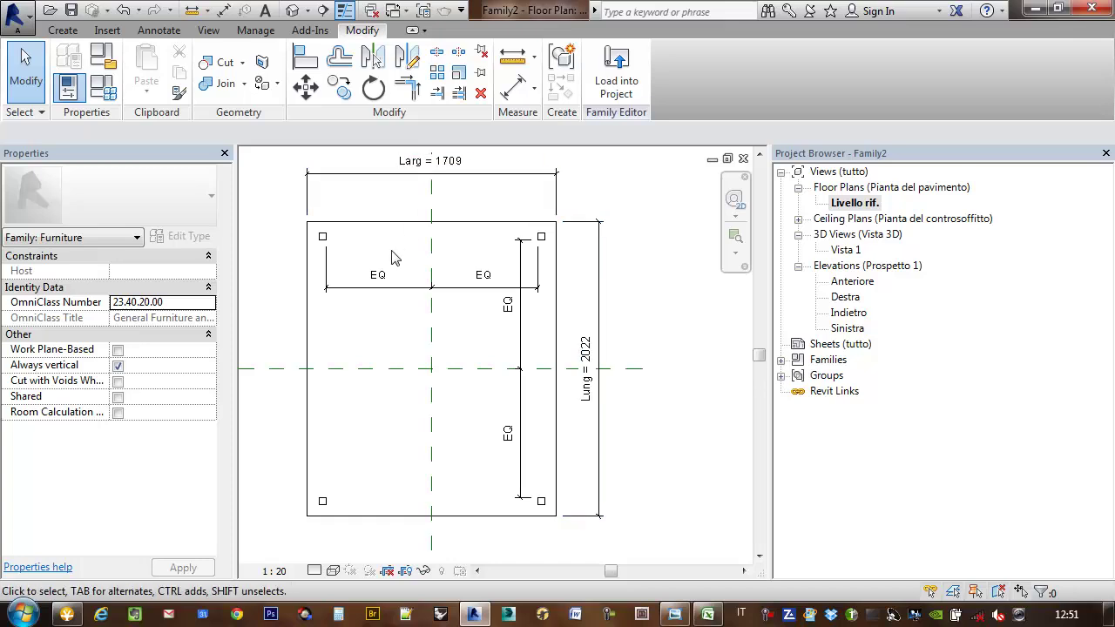
Start adding a new parameter from the Lung dimension's label choices, then cancel it.
mouse_move(415, 242)
middle_down()
mouse_move(415, 255)
mouse_move(381, 236)
mouse_move(448, 245)
middle_up()
click(442, 250)
key(Escape)
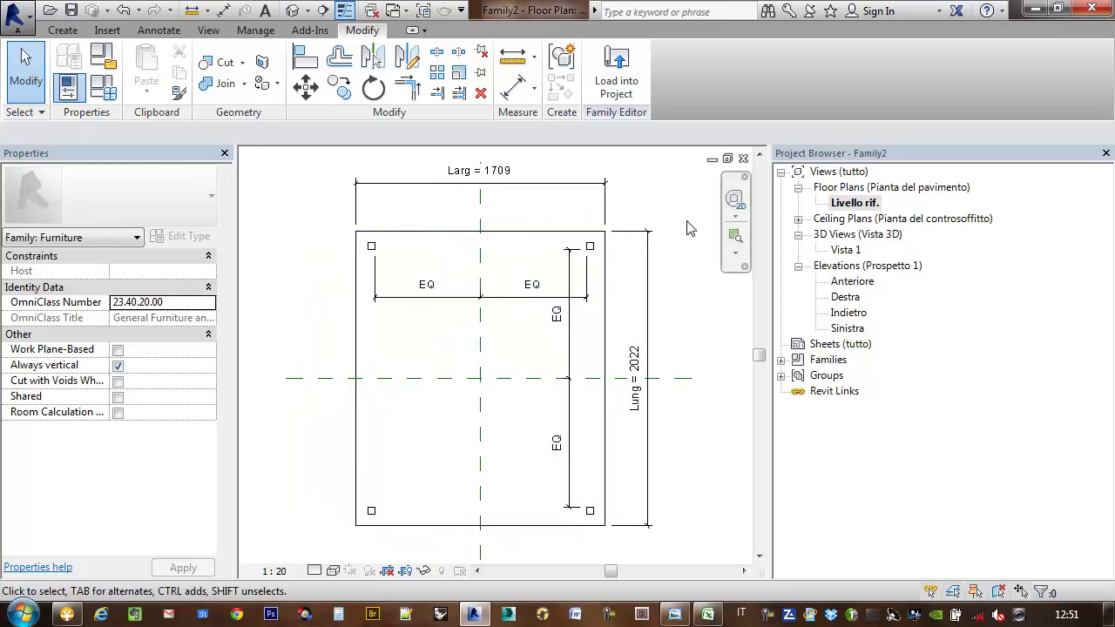
click(647, 276)
click(424, 137)
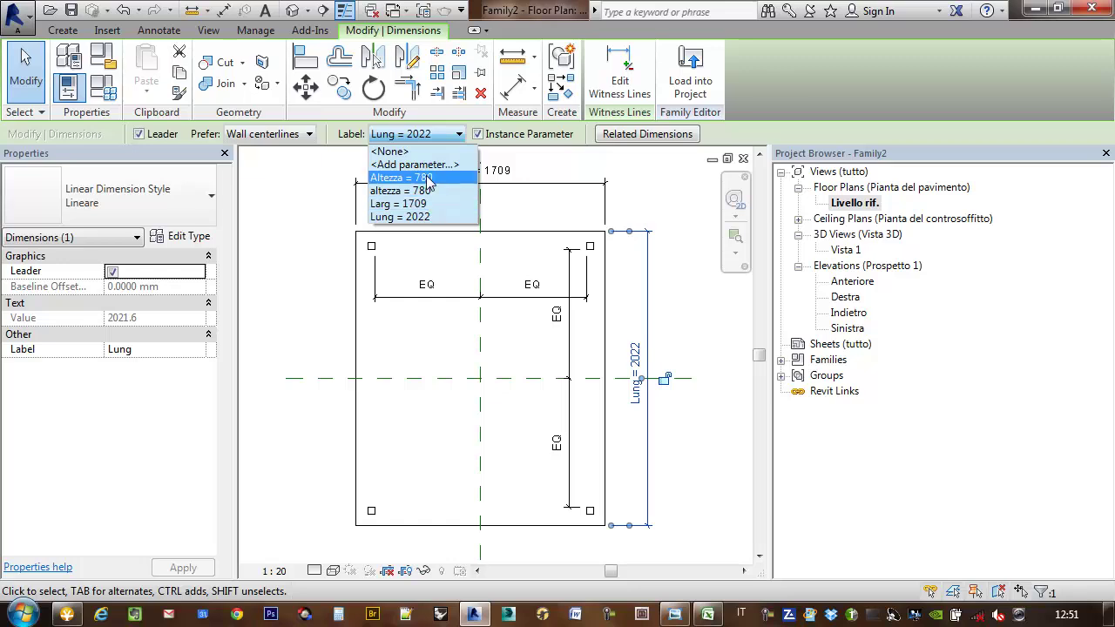
click(417, 165)
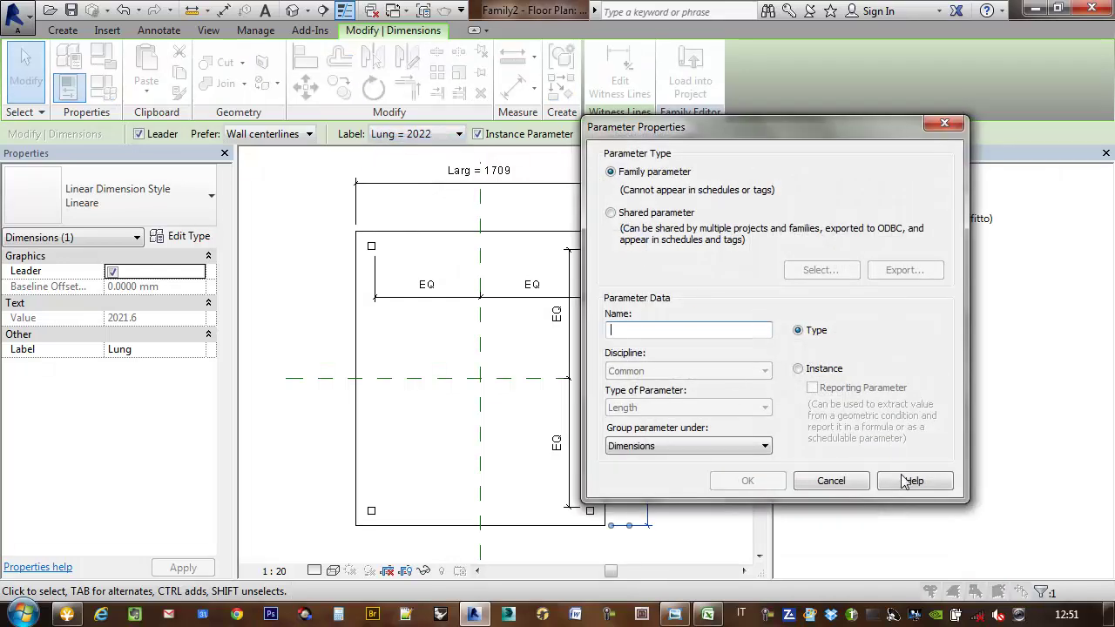
click(829, 481)
Recentre the plan and reselect the Lung = 2022 dimension to check it.
middle_drag(603, 276, 529, 276)
click(530, 276)
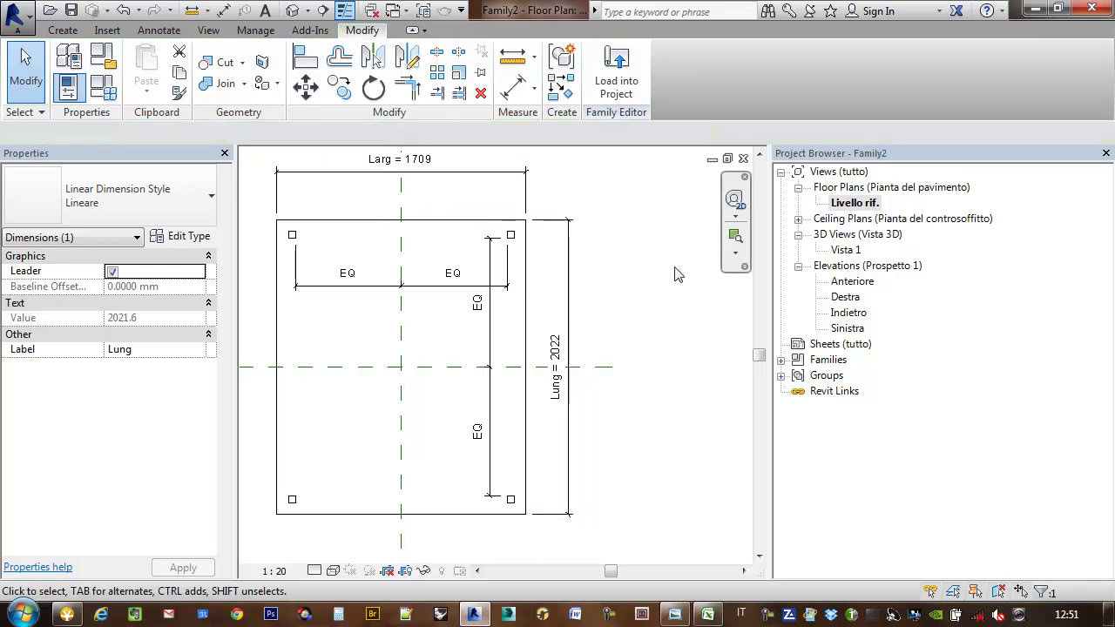
scroll(612, 288, down, 2)
scroll(612, 288, up, 2)
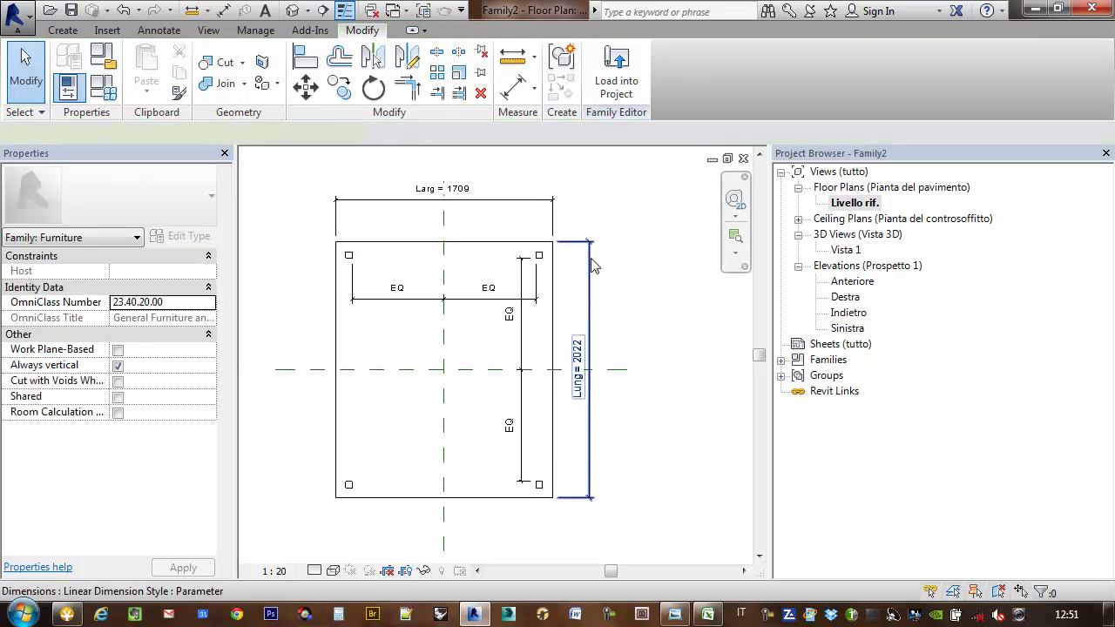
click(592, 266)
click(634, 270)
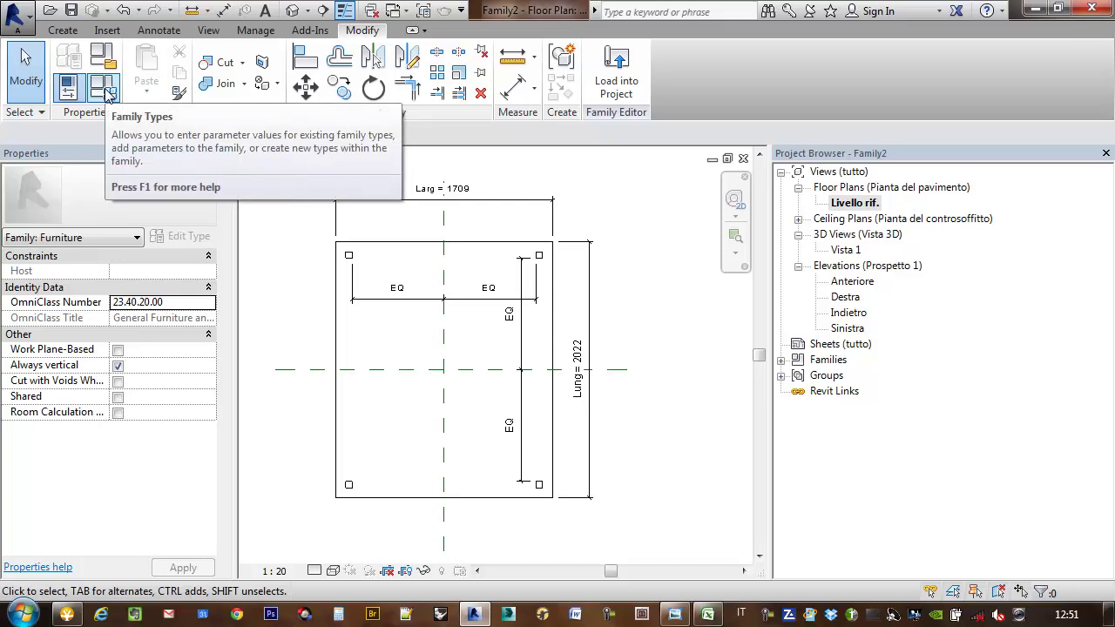
Remove the duplicate Altezza parameter in Family Types, confirm with Sì, and apply.
click(103, 89)
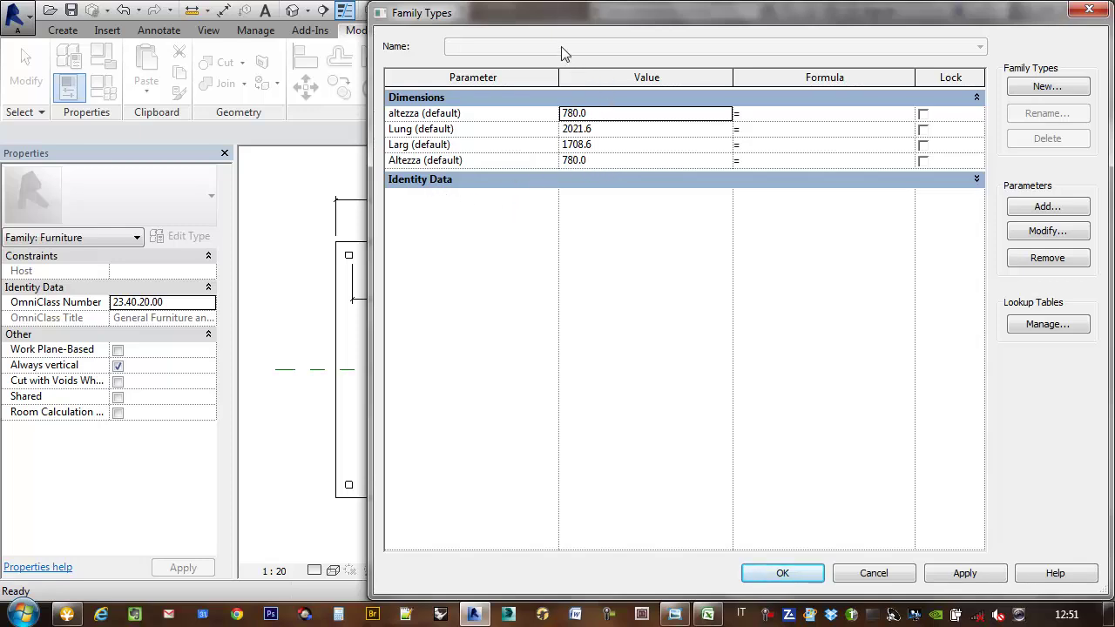
click(441, 161)
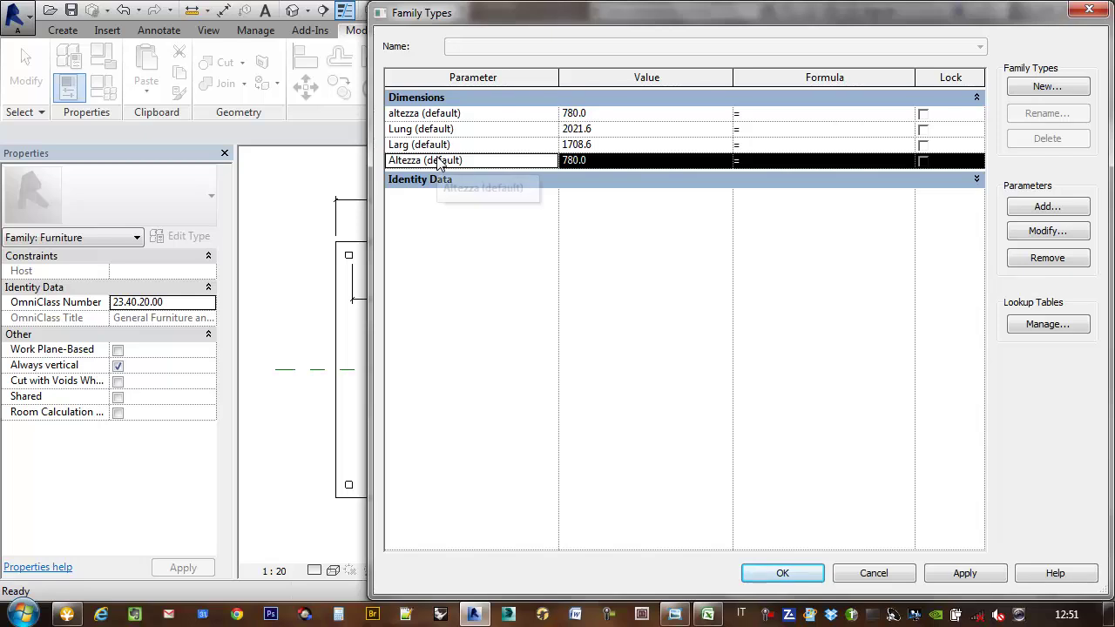
drag(614, 33, 551, 45)
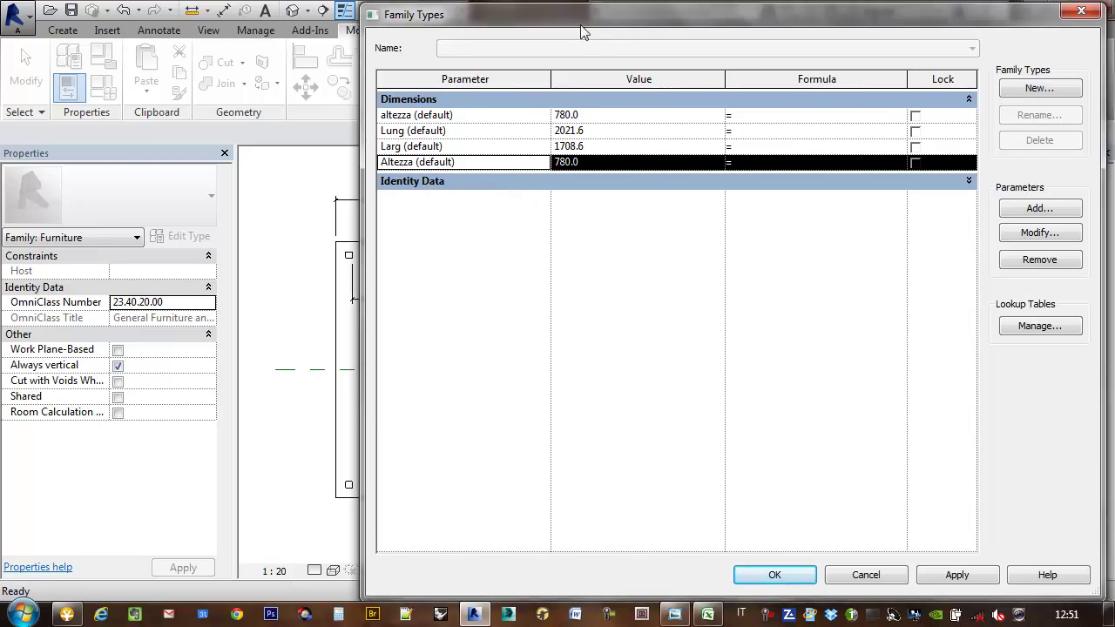
key(Return)
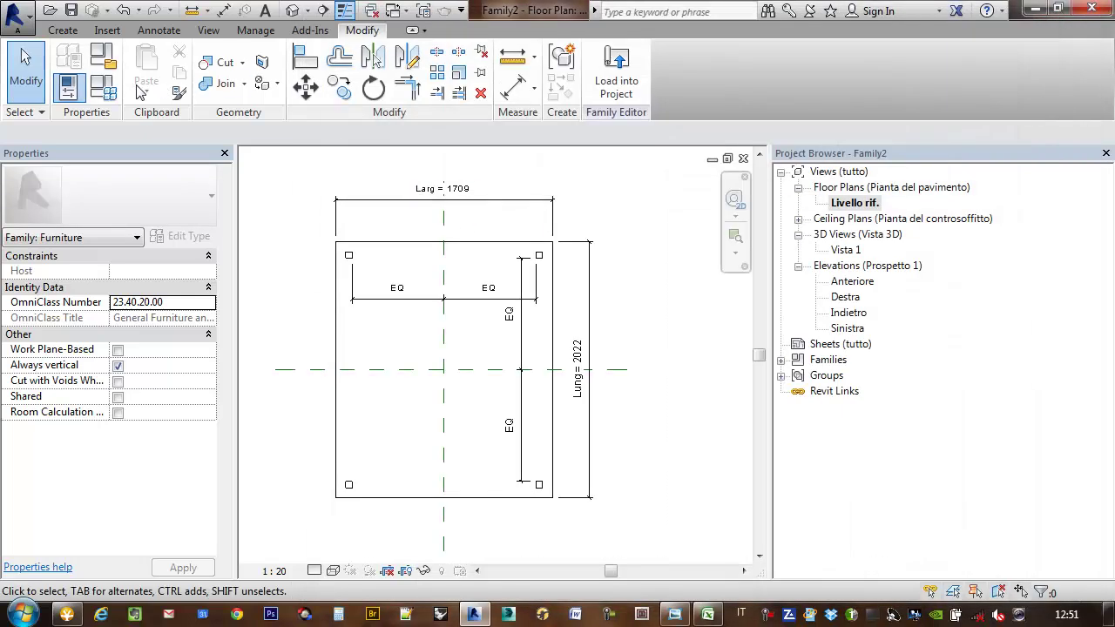
click(103, 87)
click(463, 163)
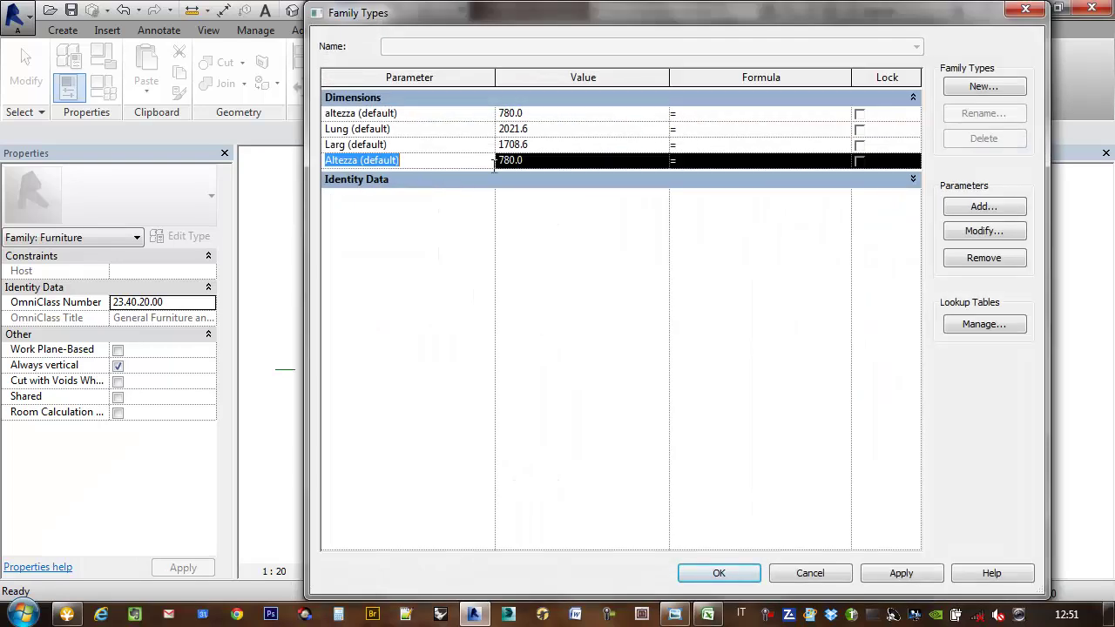
click(983, 260)
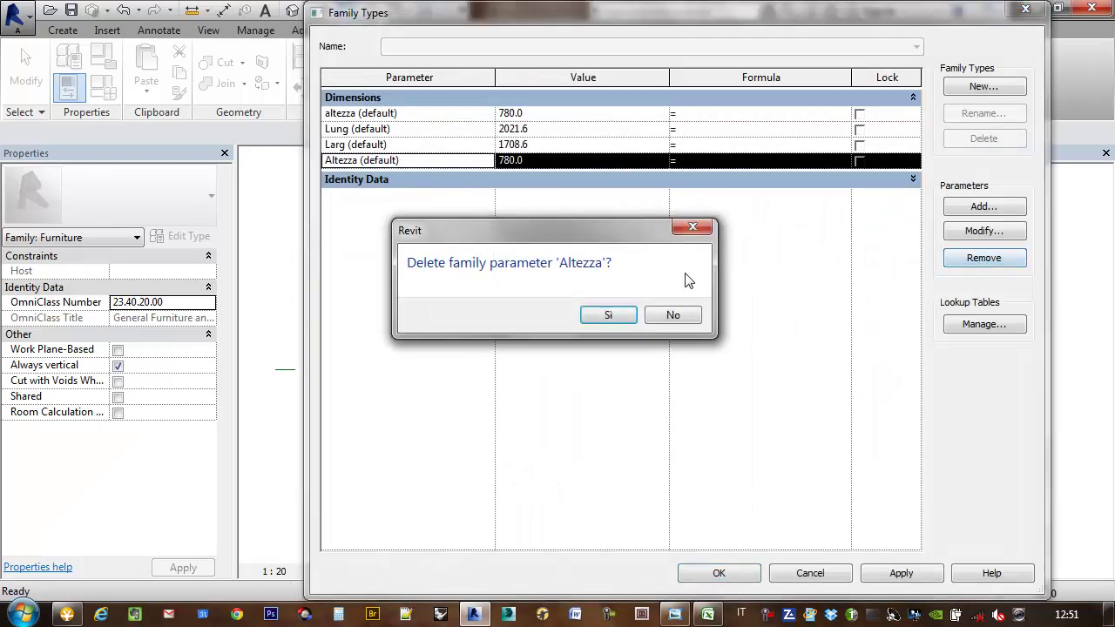
click(609, 320)
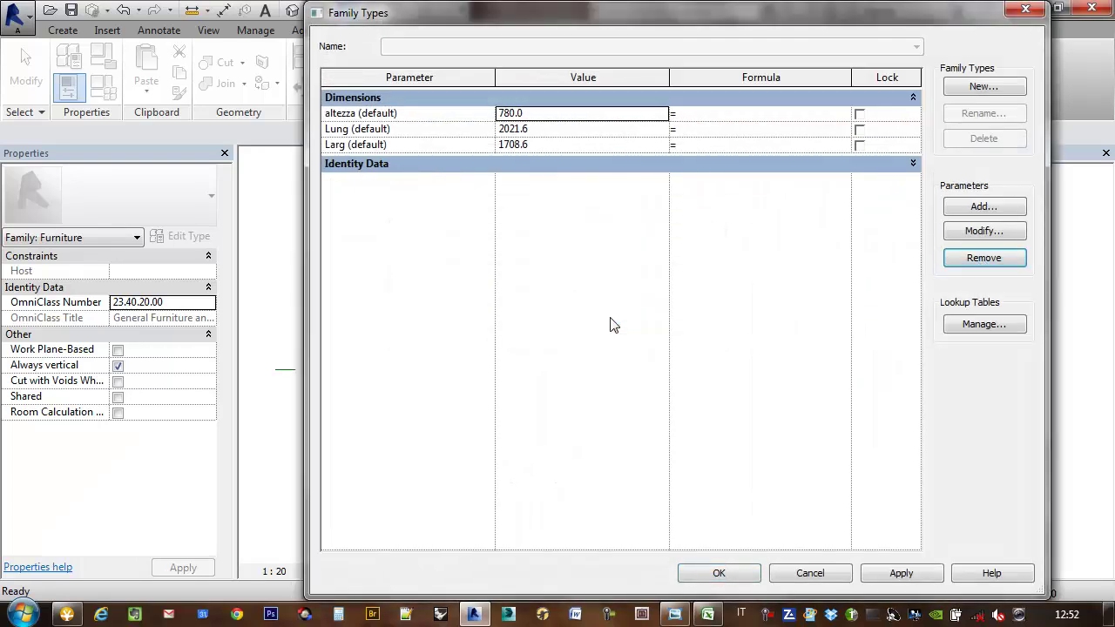
click(897, 573)
click(719, 573)
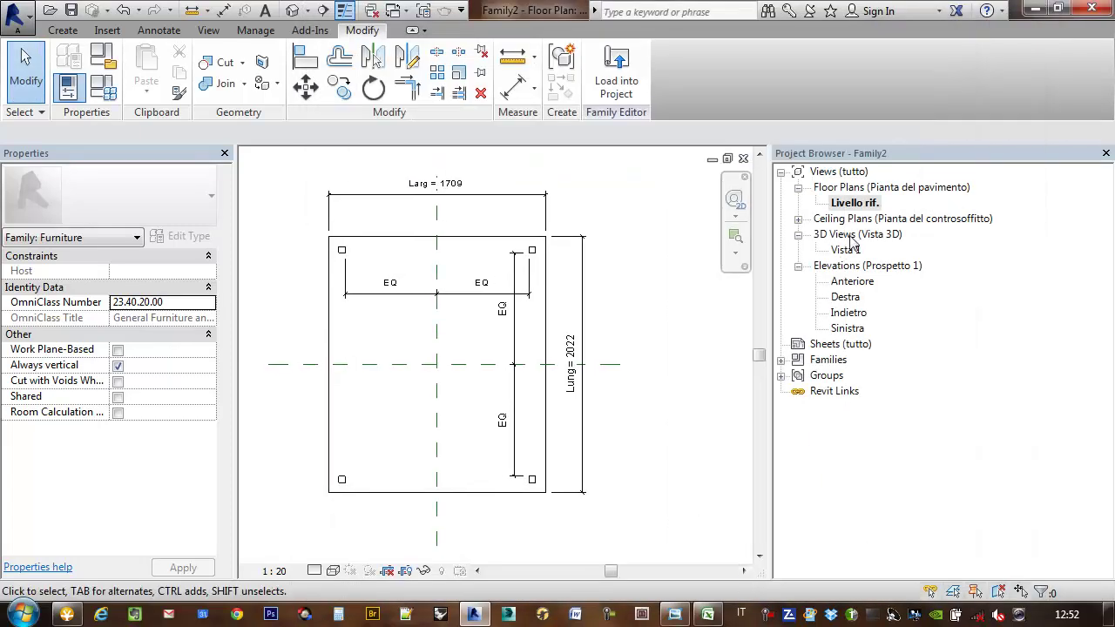
Open the Anteriore elevation and check the table's altezza dimension.
double_click(845, 285)
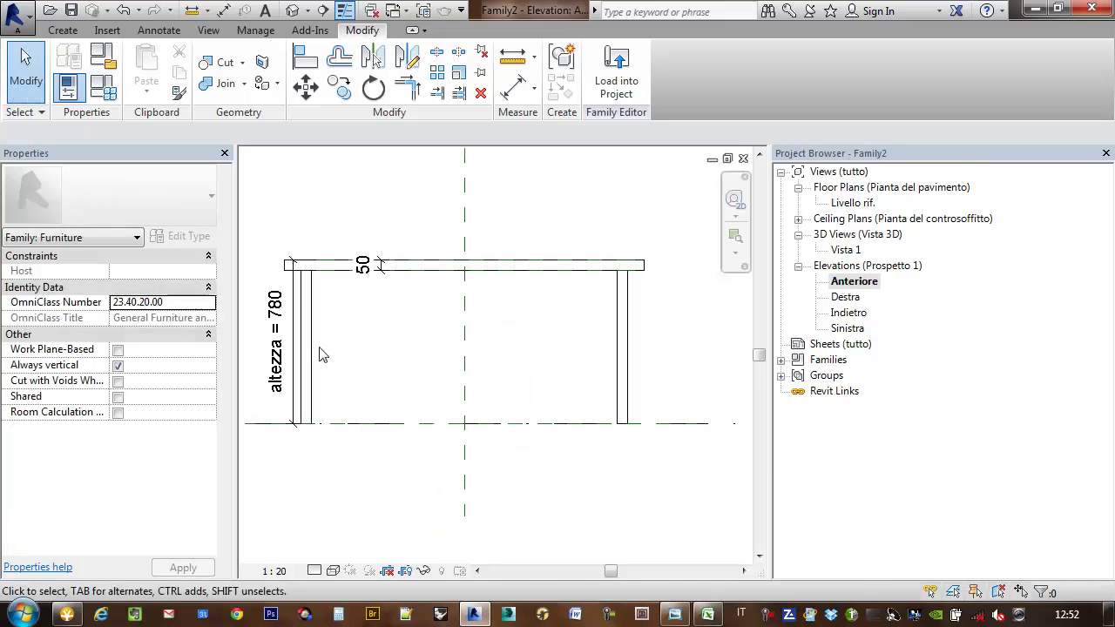
click(280, 359)
middle_drag(381, 328, 479, 324)
key(Escape)
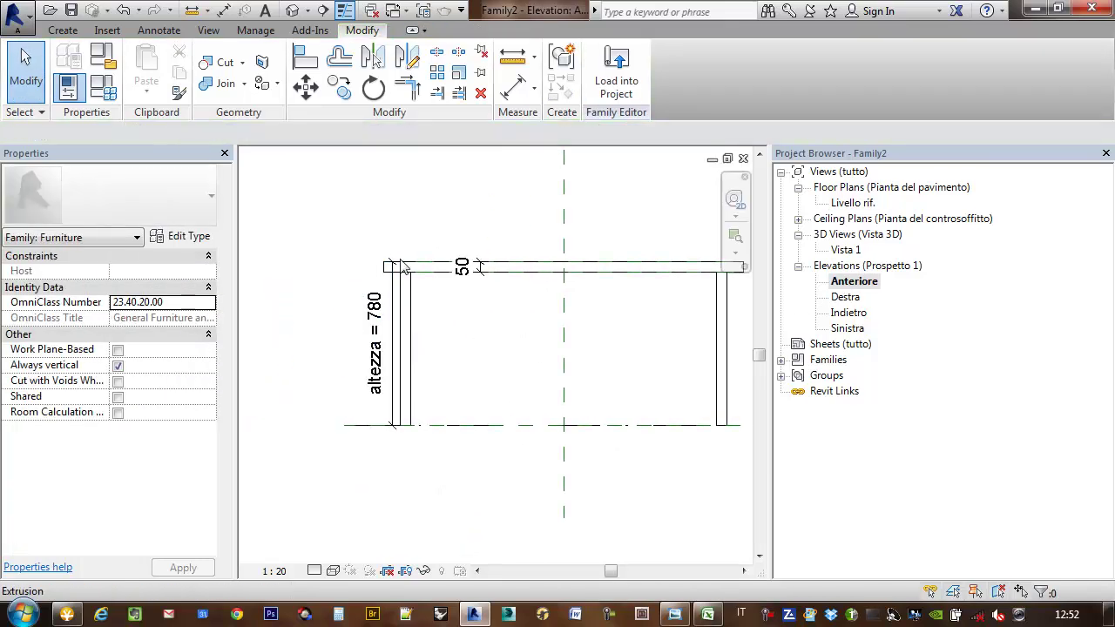
middle_drag(414, 275, 379, 284)
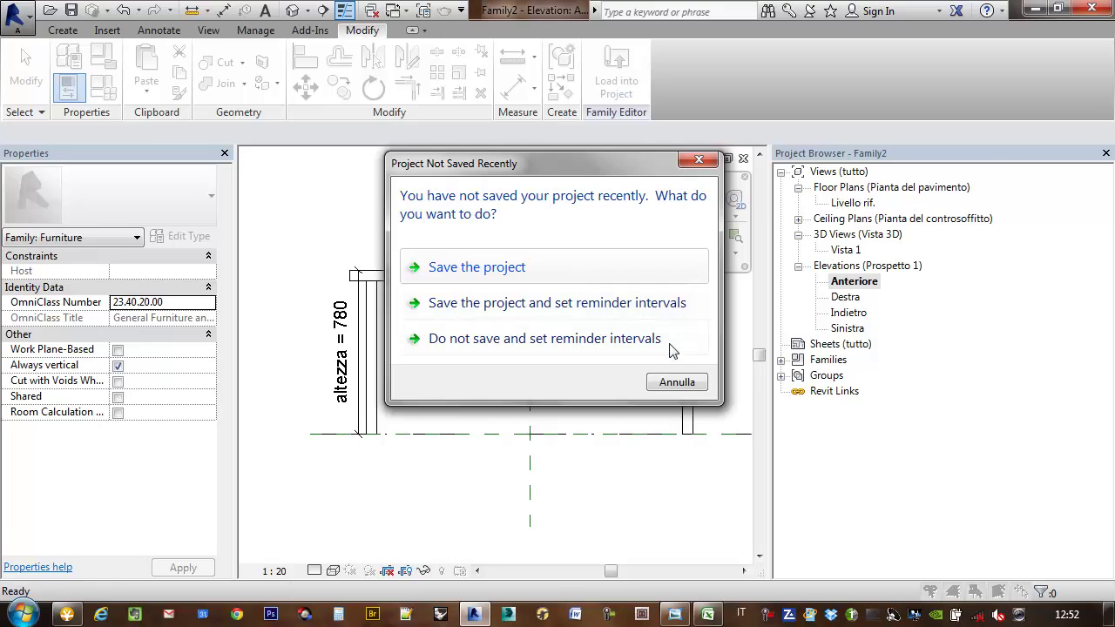
In Family Types, set Lung to 2000 and Larg to 1000 and apply.
click(676, 382)
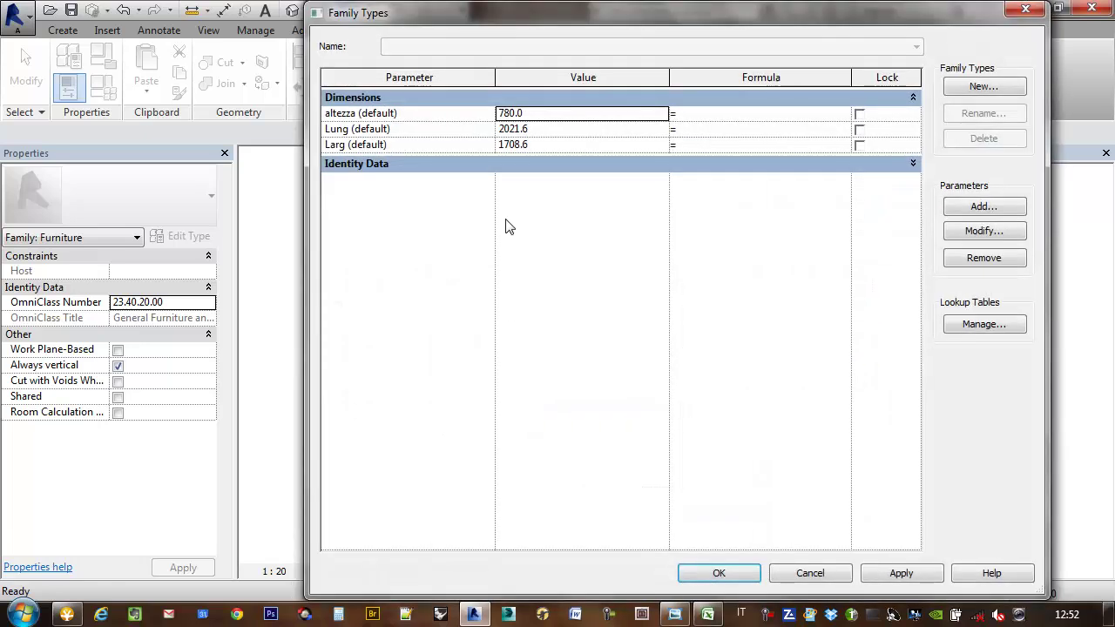
click(535, 118)
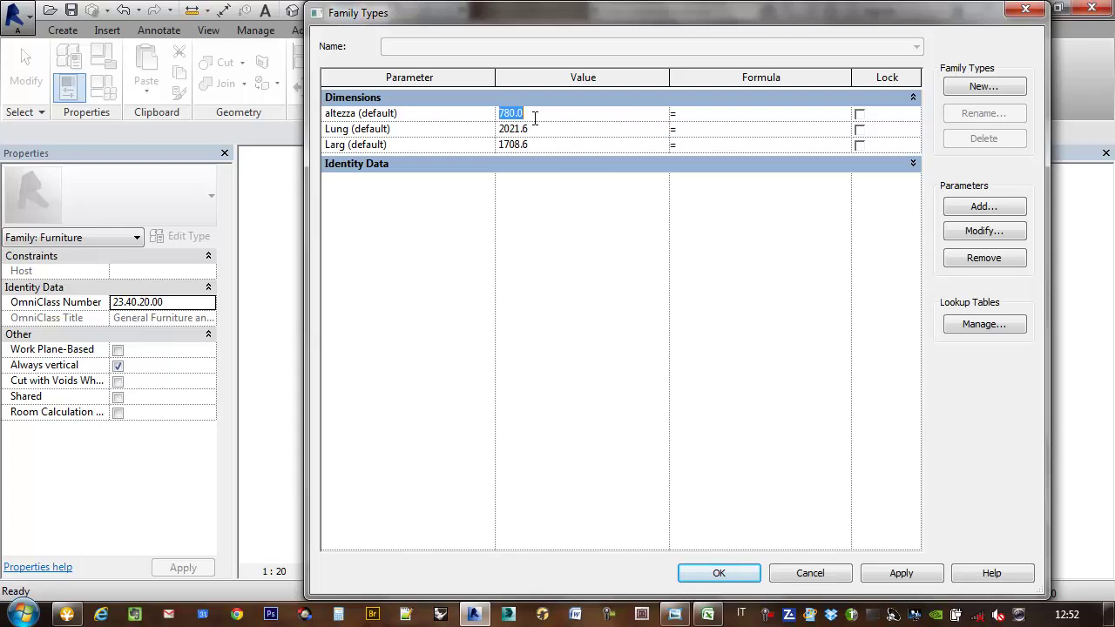
drag(550, 26, 808, 46)
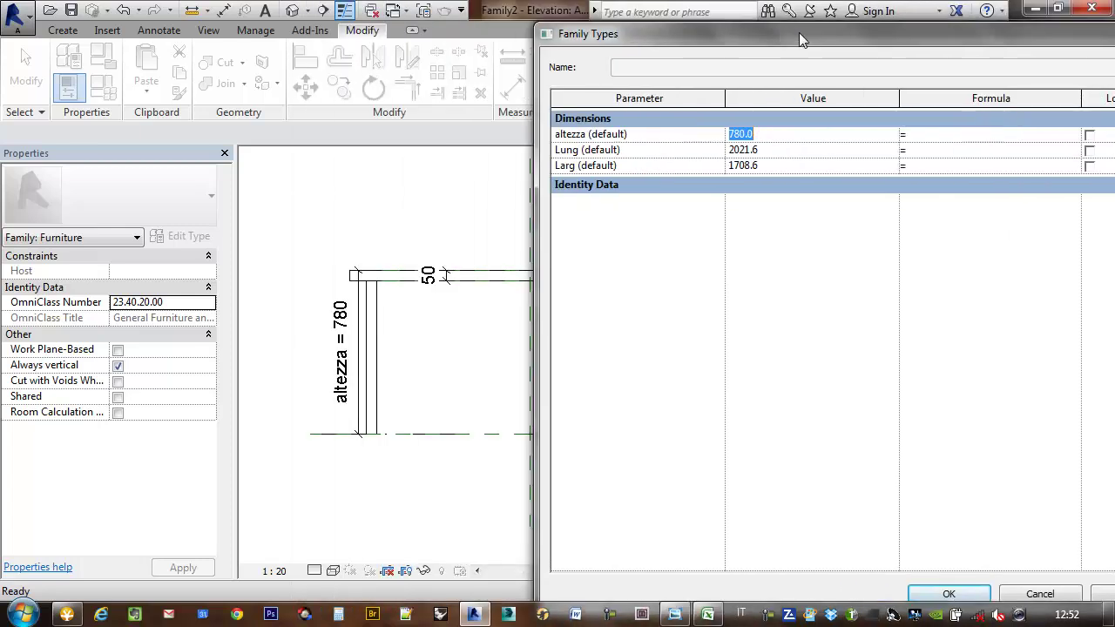
click(809, 151)
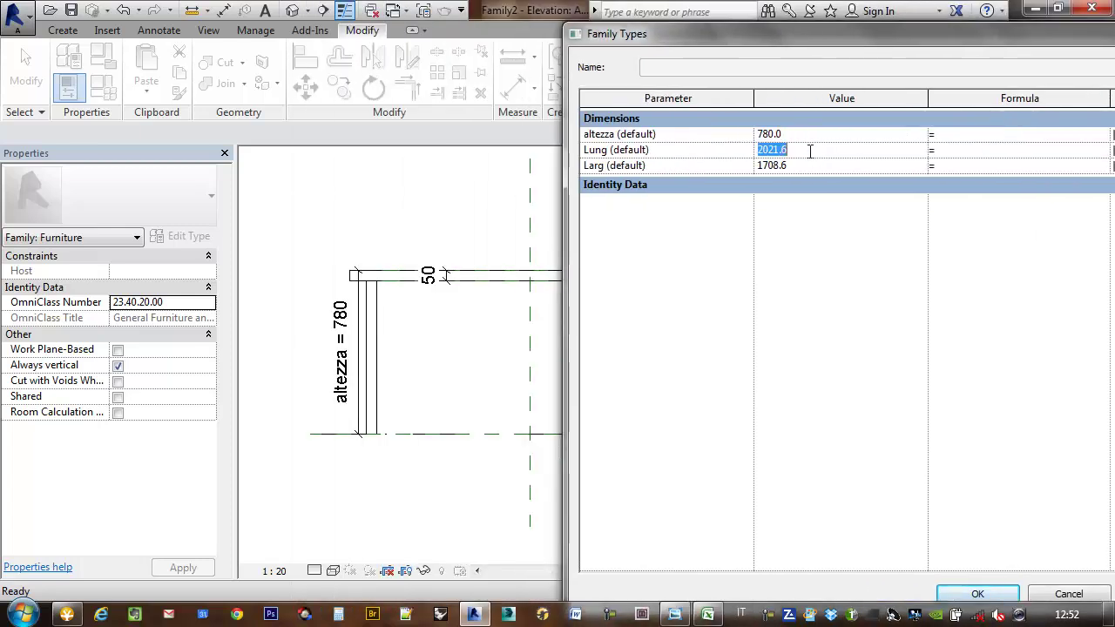
text(2)
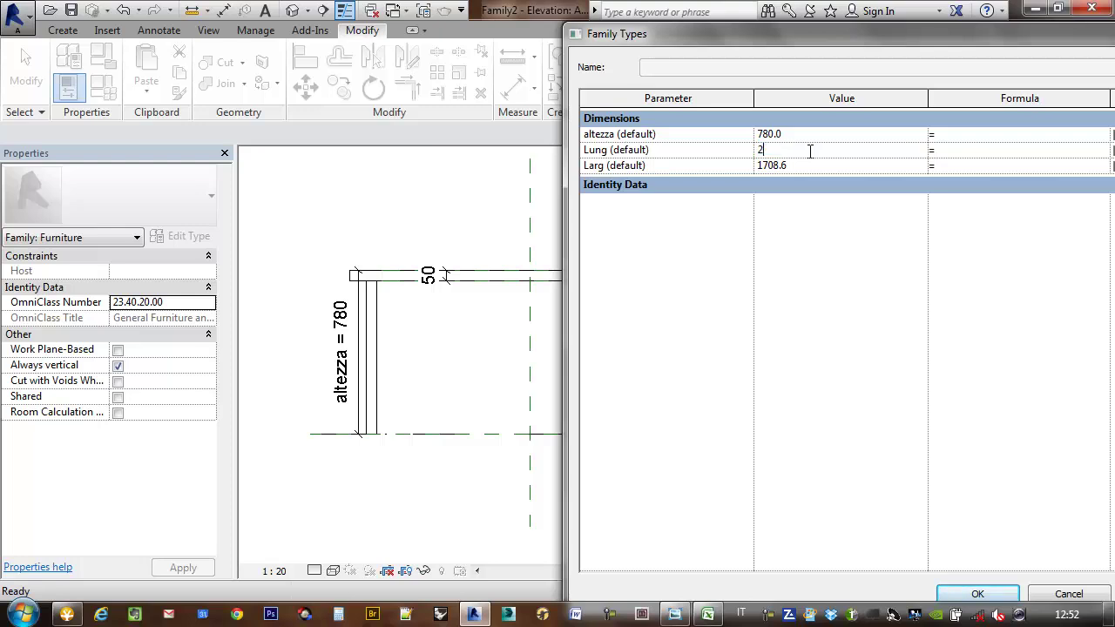
click(795, 165)
text(1)
click(789, 150)
click(784, 167)
drag(794, 48, 622, 35)
click(964, 584)
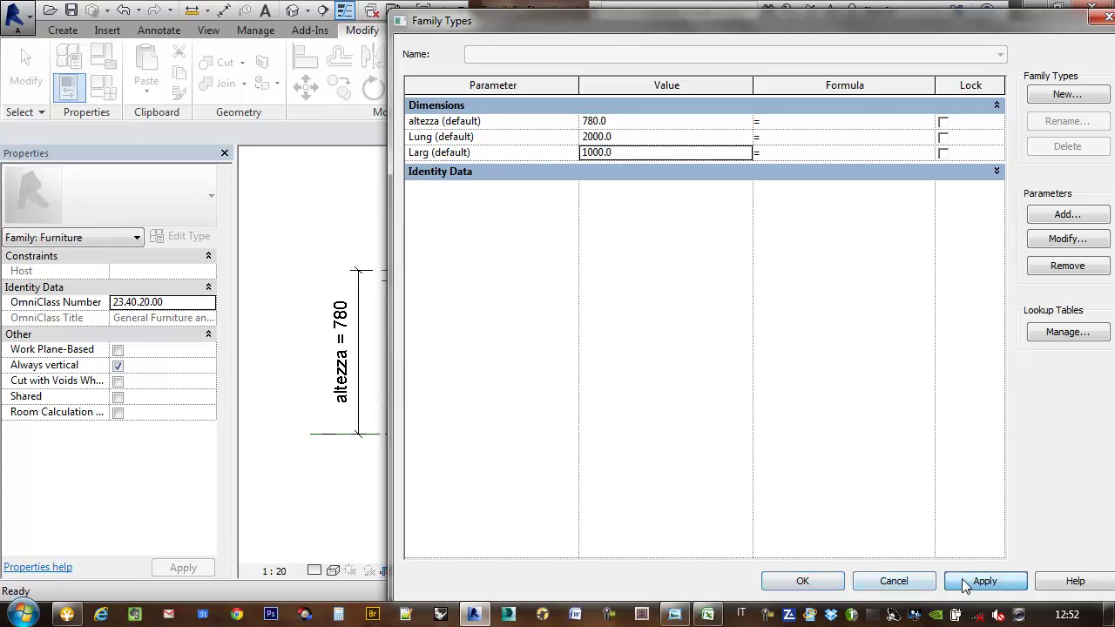
click(805, 581)
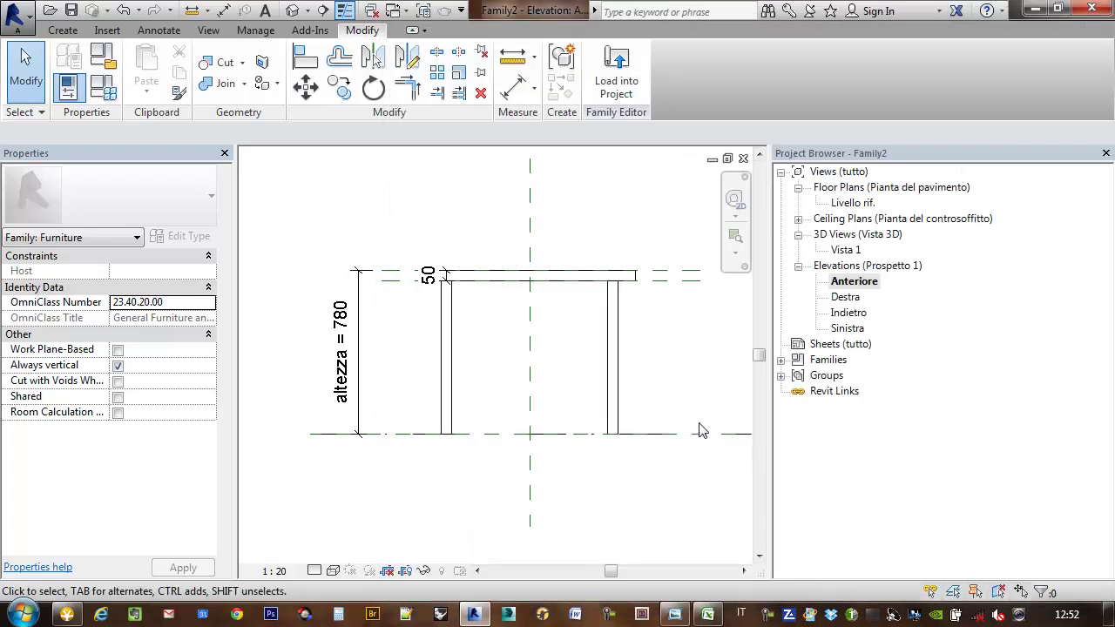
Open the Livello rif. plan and frame the resized 2000 × 1000 table.
middle_drag(702, 431, 704, 453)
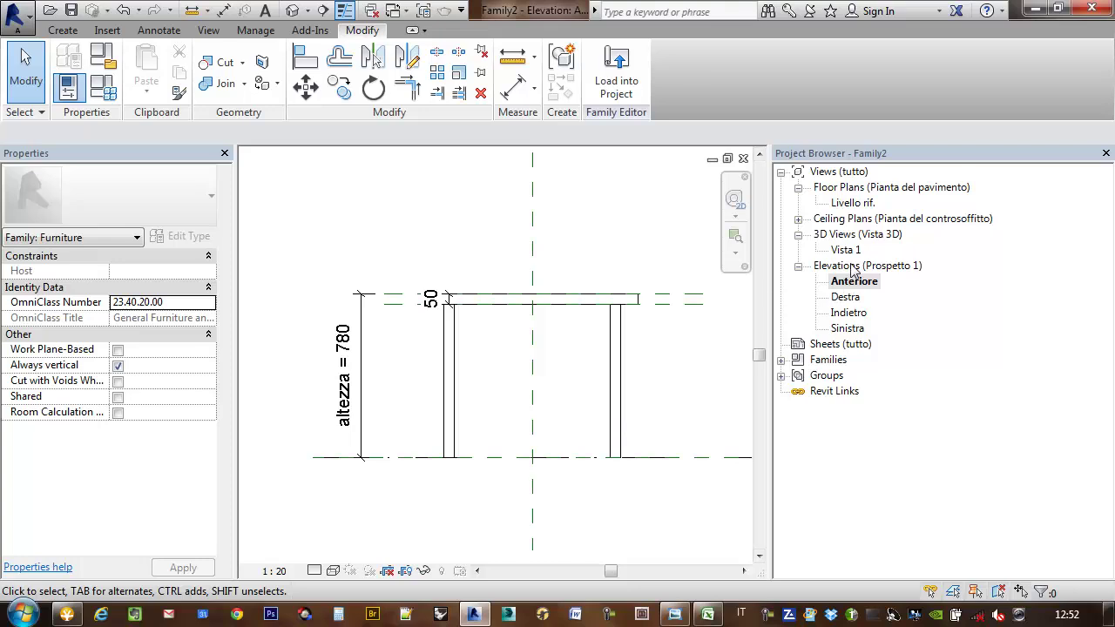
double_click(850, 203)
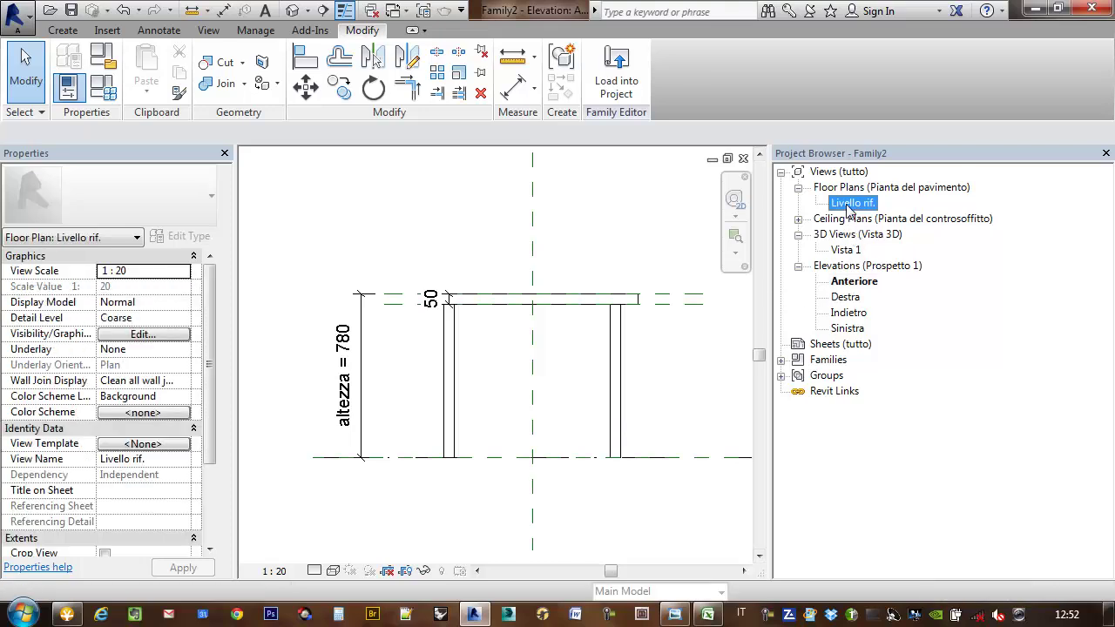
middle_drag(720, 364, 741, 373)
scroll(403, 267, up, 2)
scroll(403, 268, up, 1)
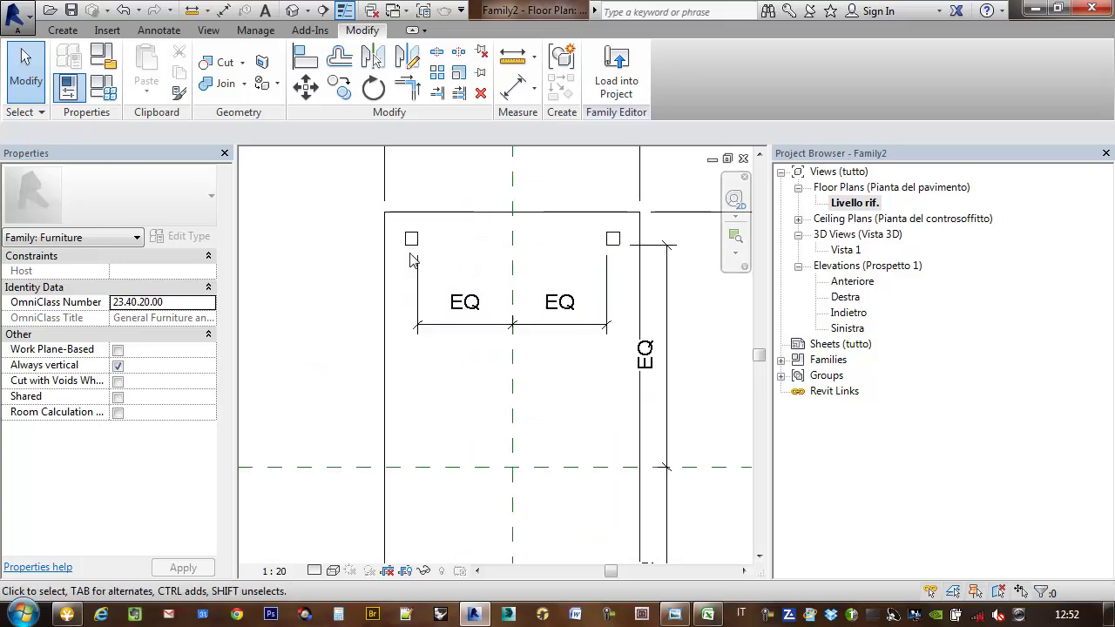
scroll(423, 235, down, 2)
middle_drag(428, 252, 470, 400)
scroll(470, 400, down, 1)
middle_drag(531, 306, 507, 341)
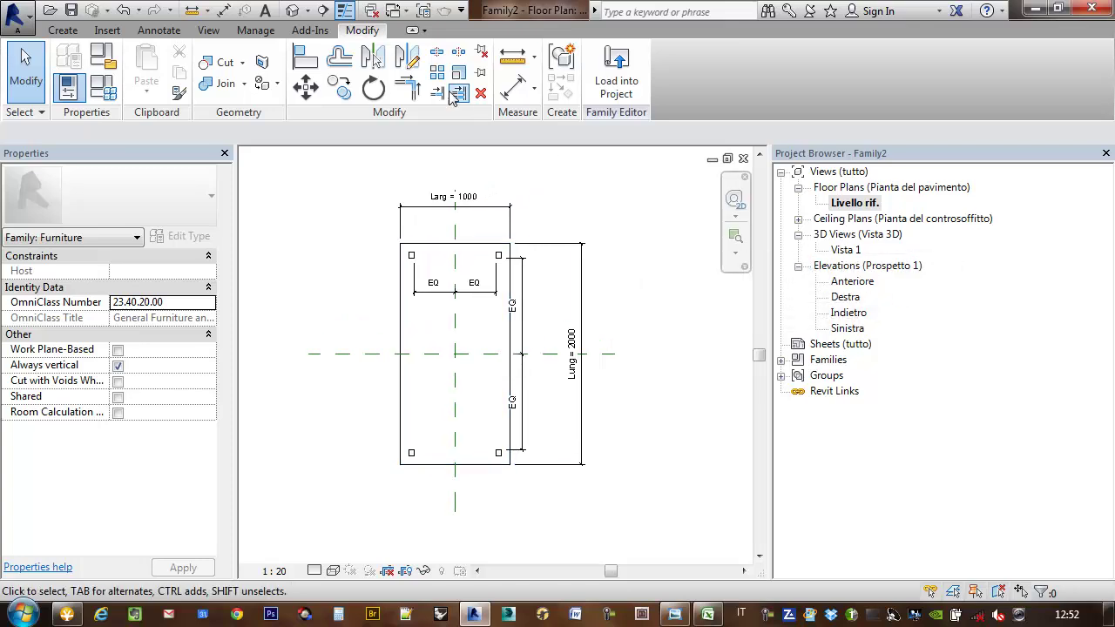
Load the updated table family into Lux.rvt, overwriting the existing Family2 version.
click(294, 12)
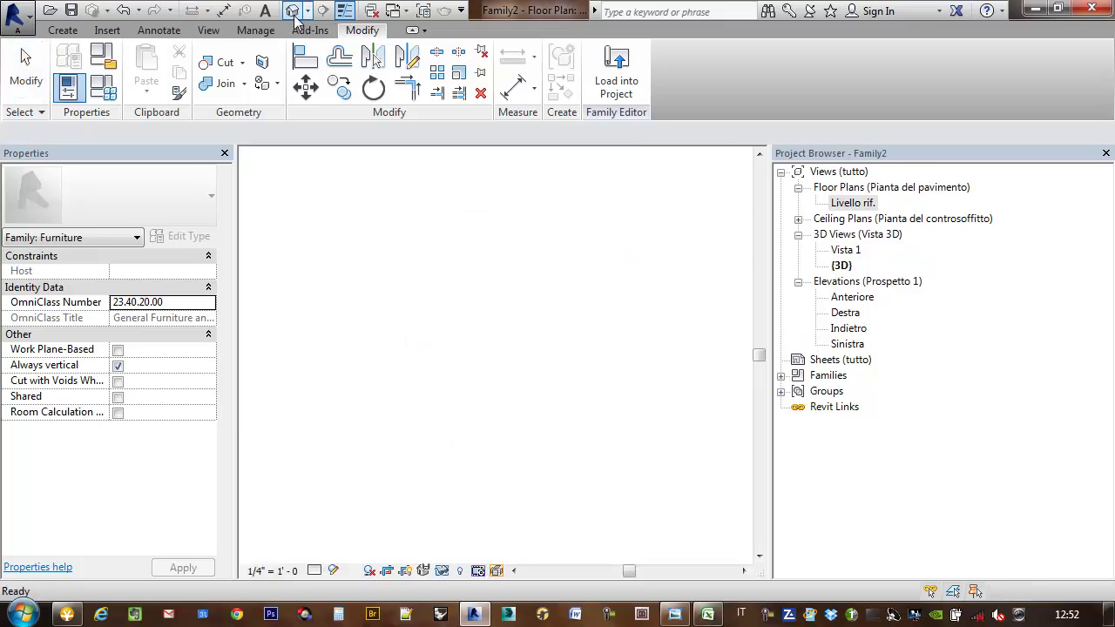
mouse_move(516, 432)
shift+middle_down()
mouse_move(725, 402)
mouse_move(543, 368)
mouse_move(622, 358)
mouse_move(587, 328)
mouse_move(536, 339)
mouse_move(473, 436)
mouse_move(373, 455)
mouse_move(221, 448)
mouse_move(523, 442)
mouse_move(560, 416)
mouse_move(525, 413)
mouse_move(483, 436)
mouse_move(481, 422)
shift+middle_up()
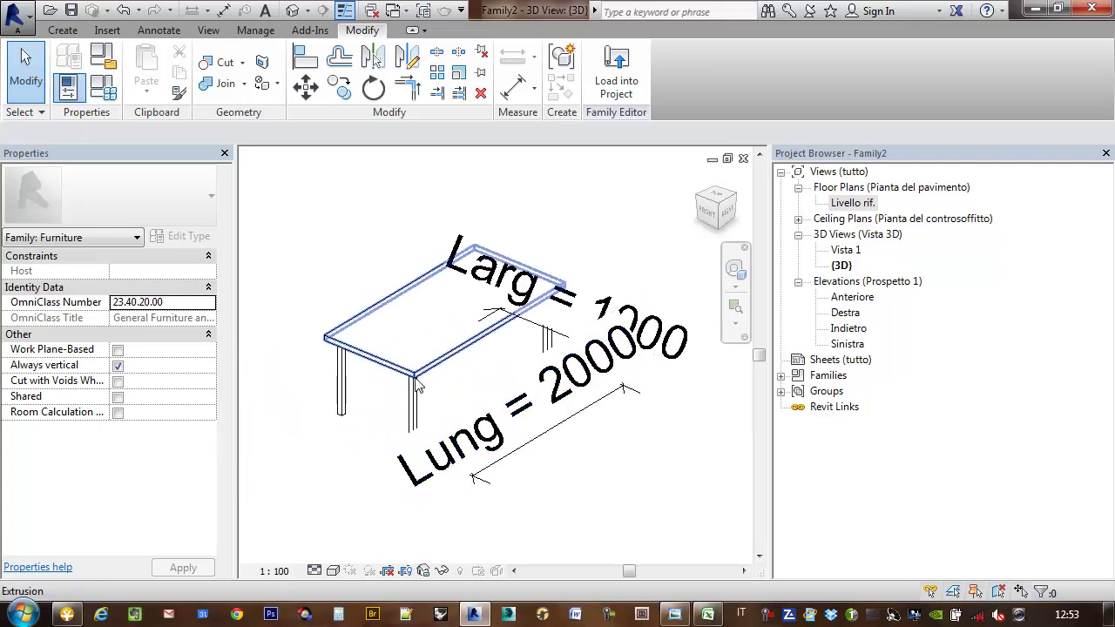
click(616, 74)
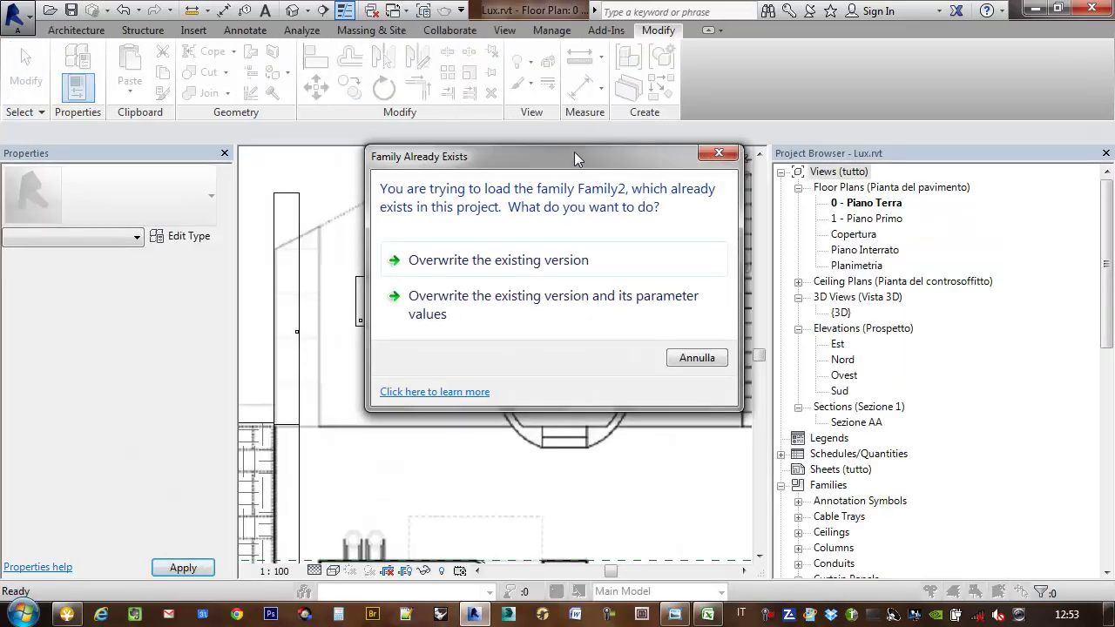
drag(574, 151, 693, 135)
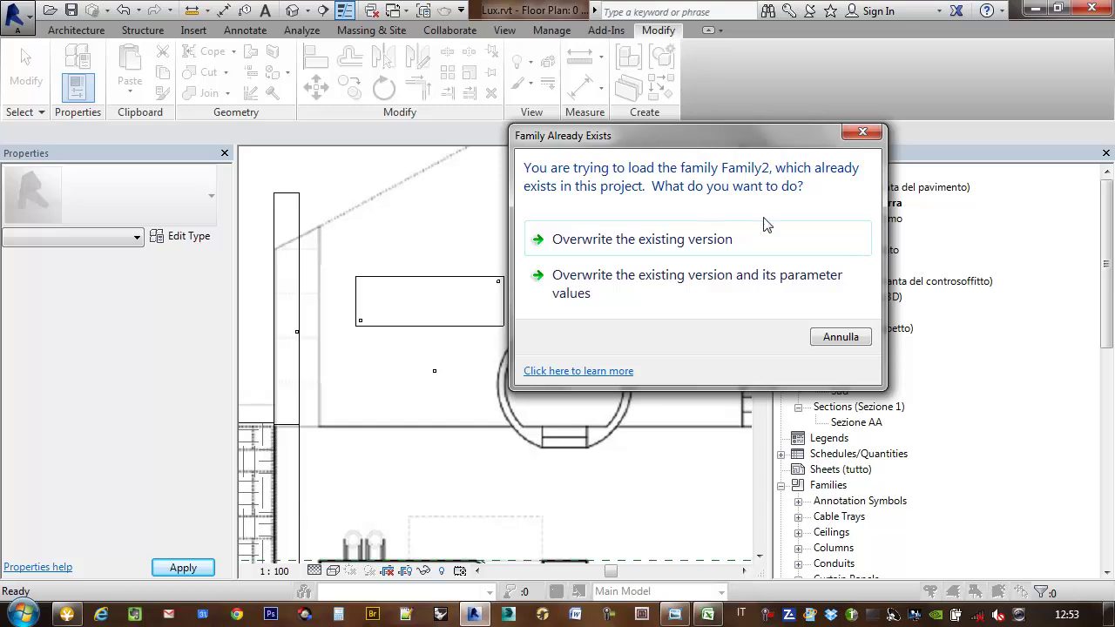
click(688, 241)
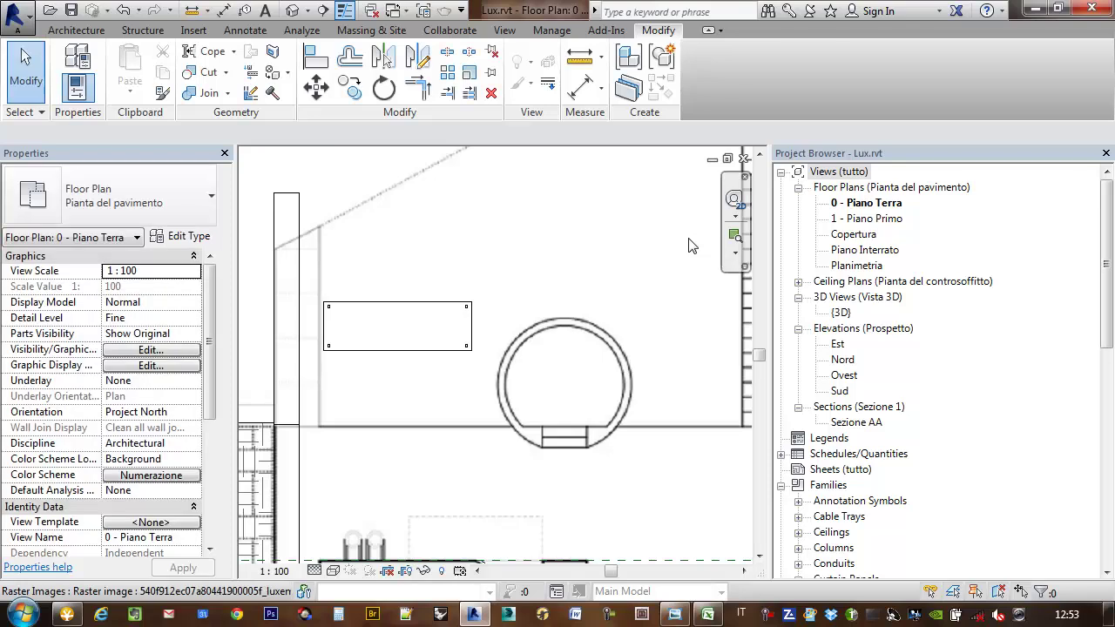
Change the placed table's Larg from 3.0 to 1.5 in Properties and apply.
scroll(610, 229, up, 2)
scroll(584, 249, up, 2)
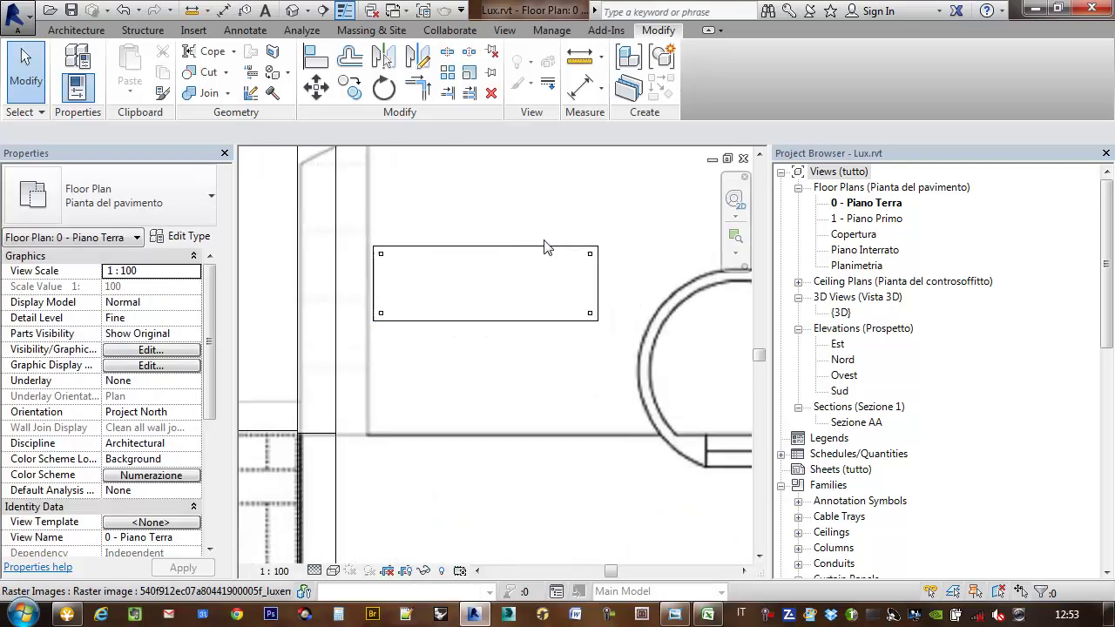
click(546, 254)
scroll(567, 303, down, 2)
middle_drag(500, 304, 525, 313)
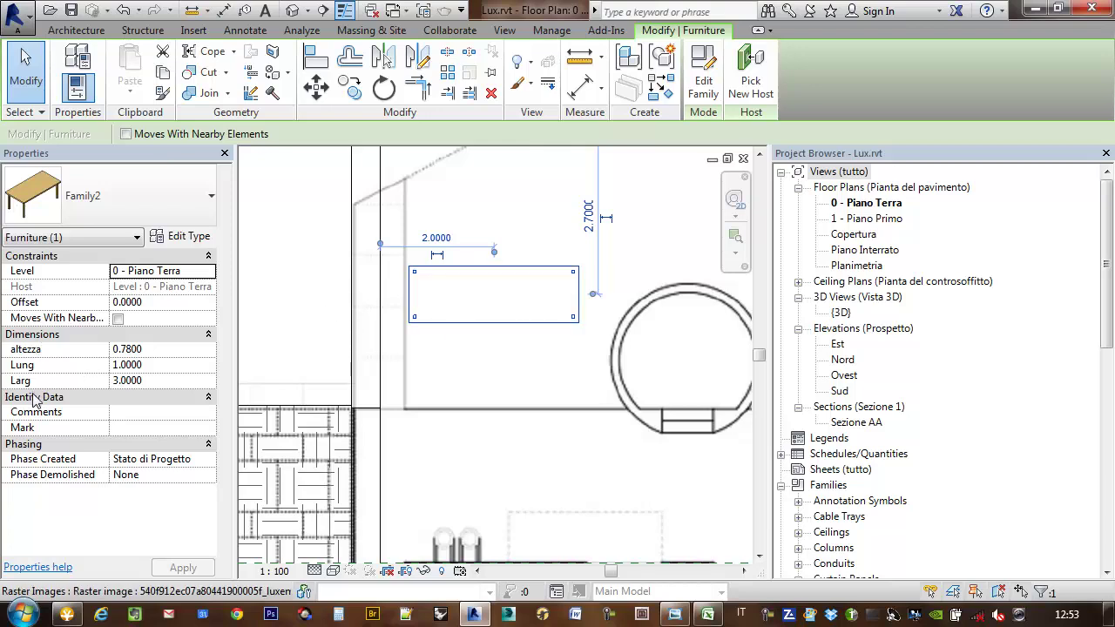
click(155, 366)
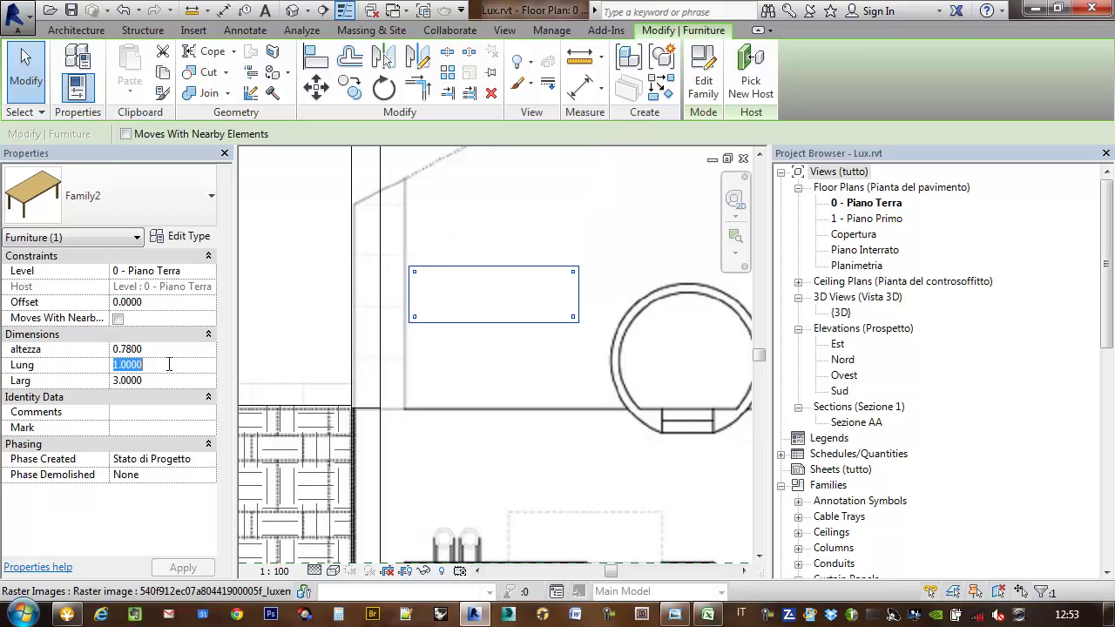
click(165, 381)
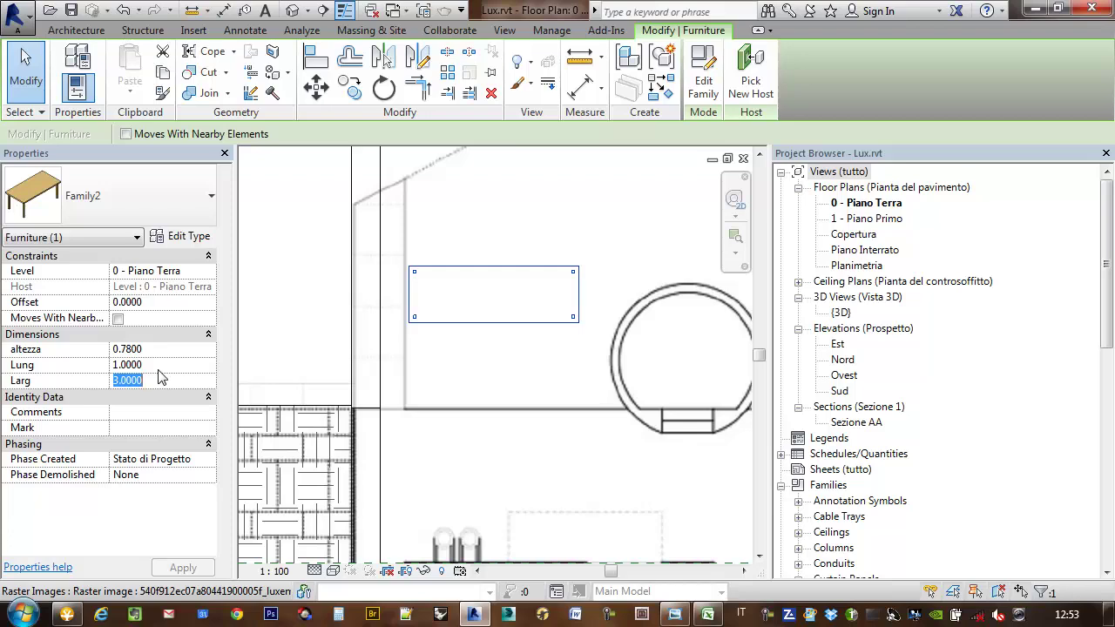
text(1.5)
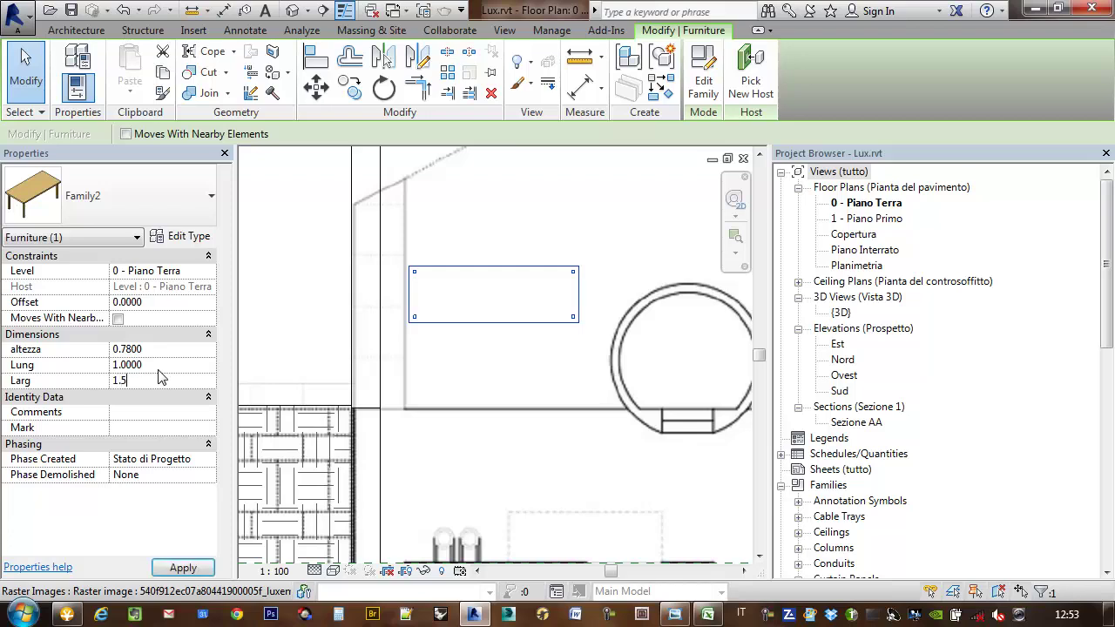
key(Return)
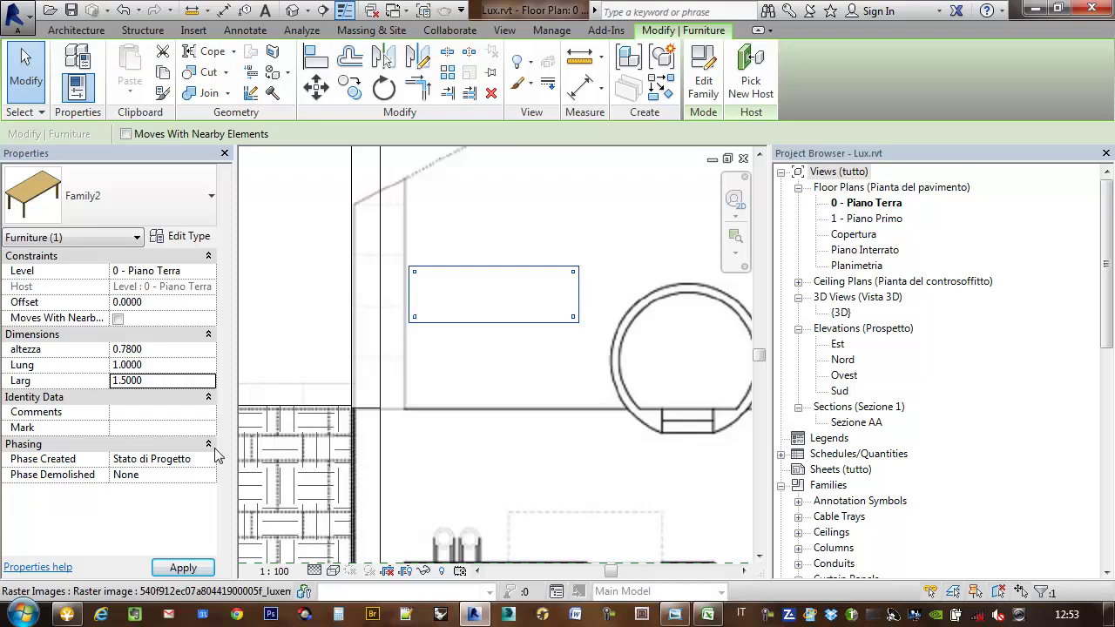
click(183, 567)
Switch to the project's default {3D} view.
middle_drag(561, 347, 508, 376)
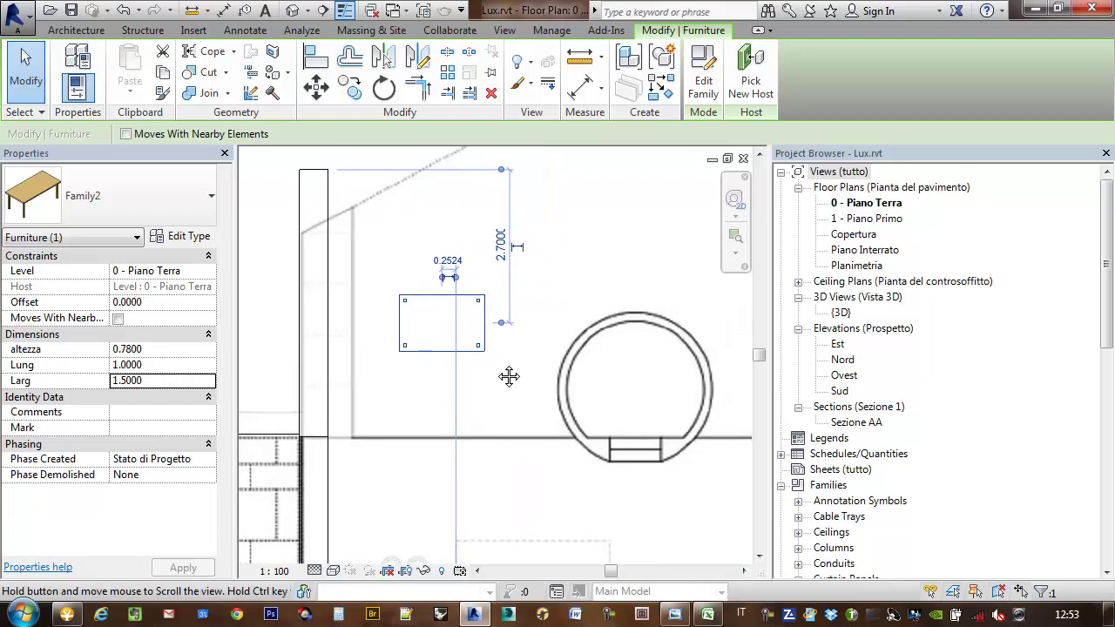
click(294, 11)
key(Escape)
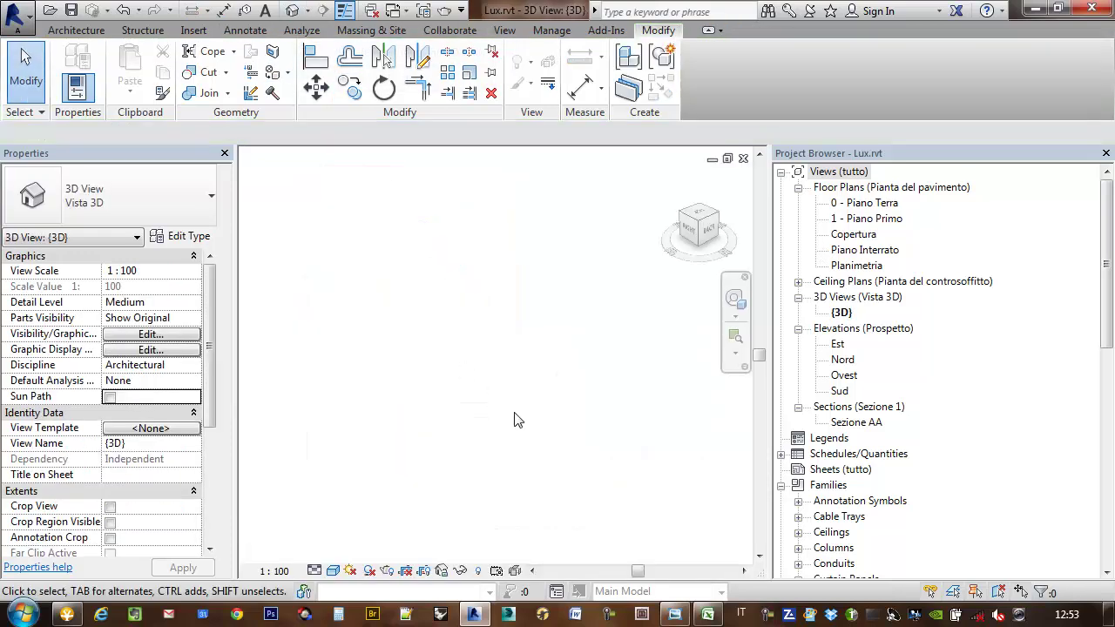
Orbit the 3D model, select the table, and apply an altezza of 1.0.
mouse_move(557, 366)
shift+middle_down()
mouse_move(386, 381)
mouse_move(615, 384)
shift+middle_up()
shift+middle_drag(339, 403, 743, 386)
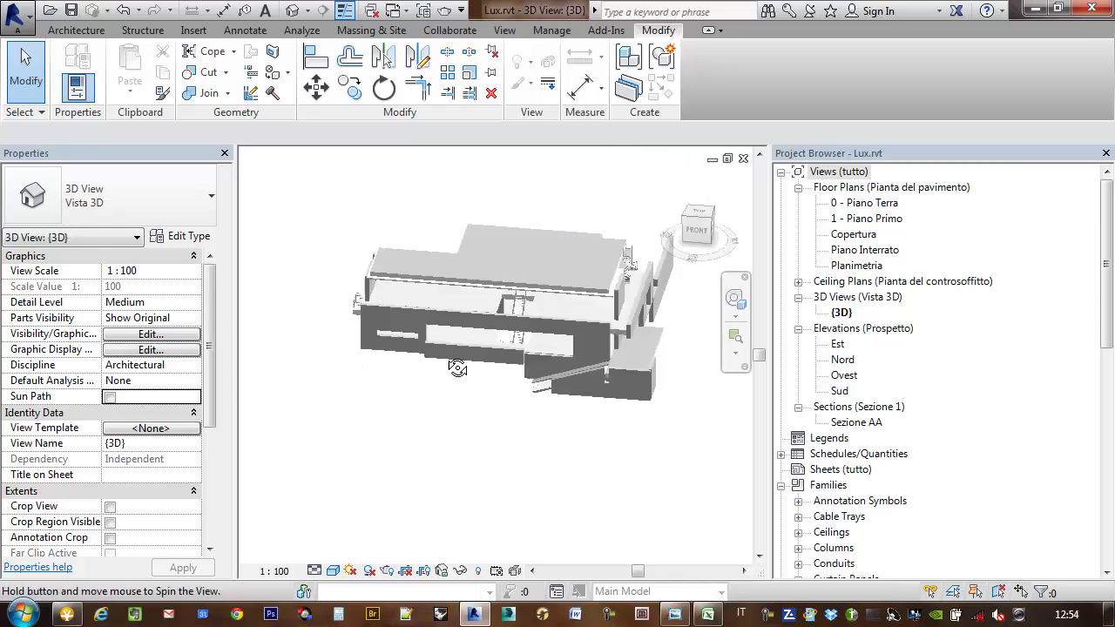
scroll(557, 310, up, 5)
scroll(480, 296, up, 3)
mouse_move(480, 296)
shift+middle_down()
mouse_move(598, 299)
mouse_move(354, 364)
mouse_move(418, 331)
shift+middle_up()
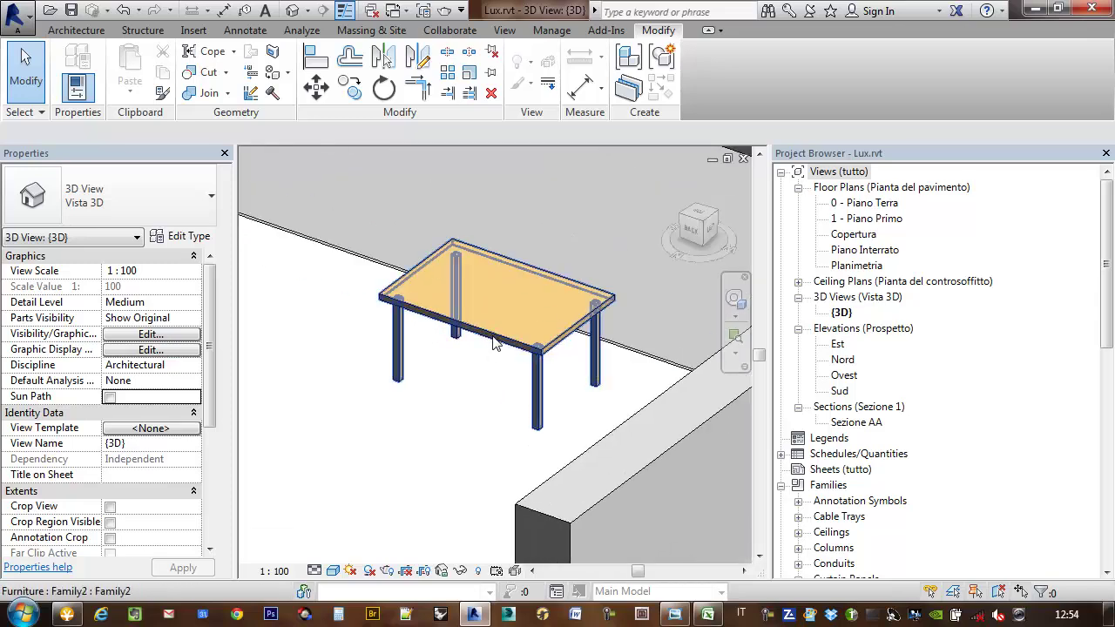
click(436, 287)
middle_drag(376, 407, 541, 394)
middle_drag(246, 289, 301, 366)
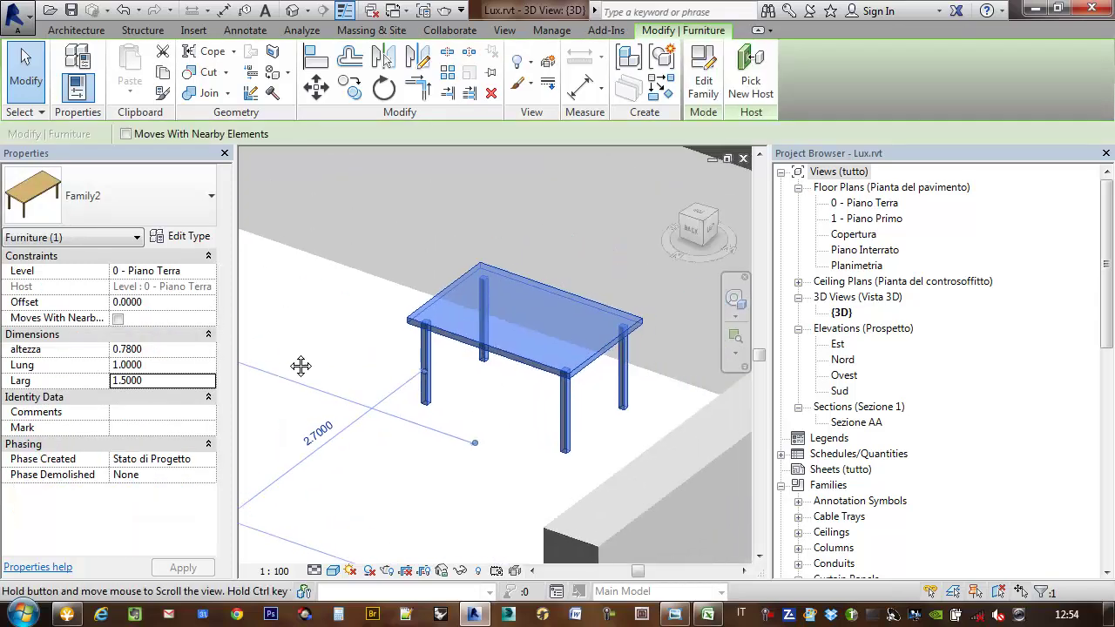
click(160, 350)
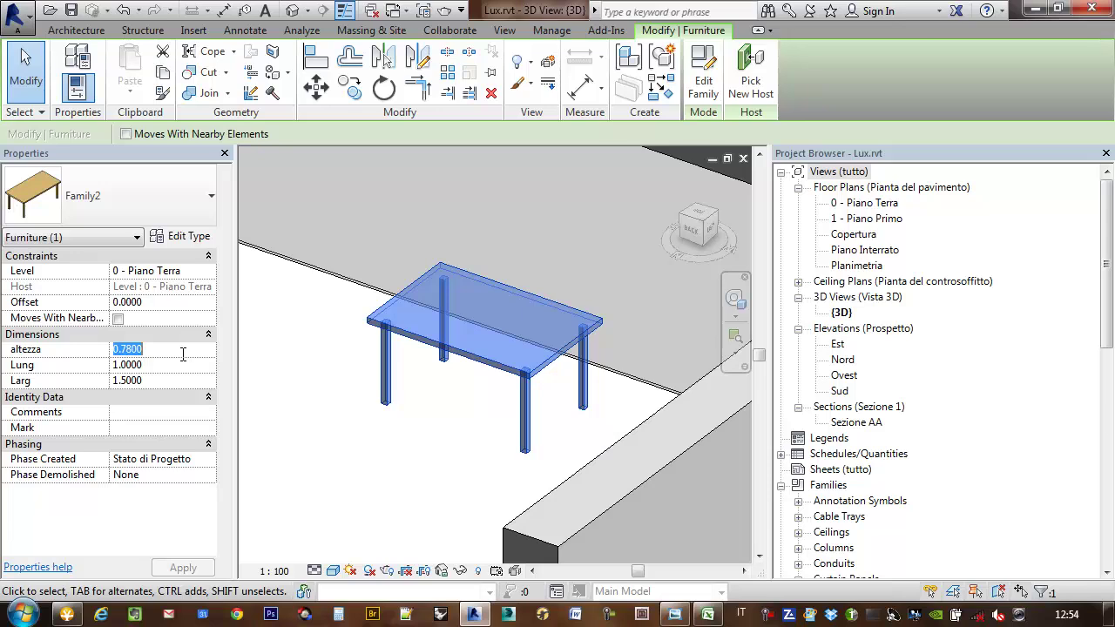
text(1)
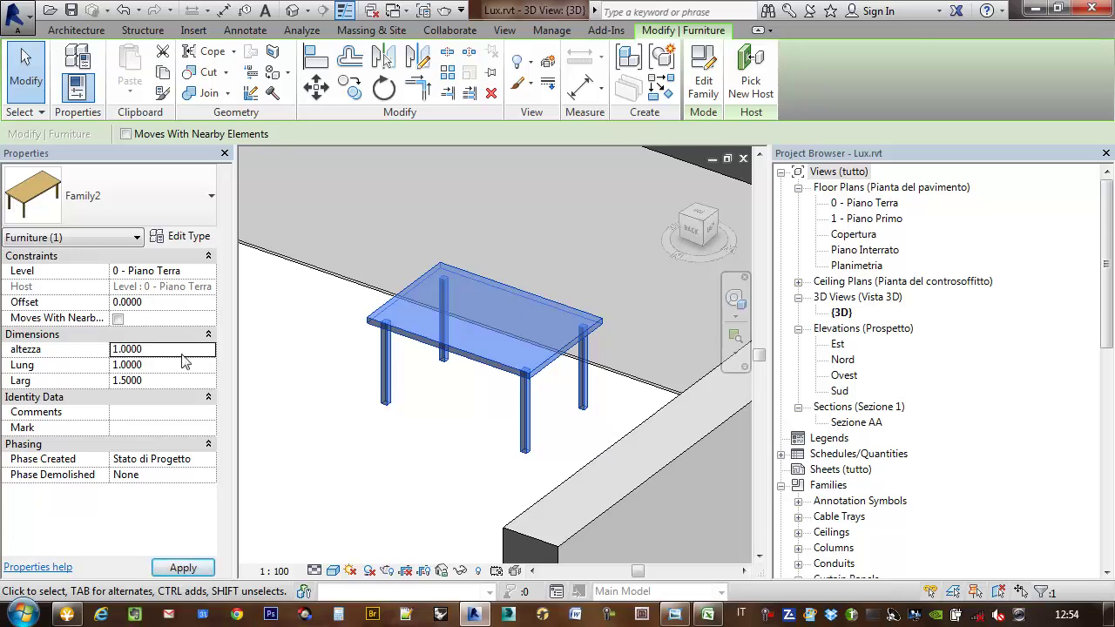
click(185, 567)
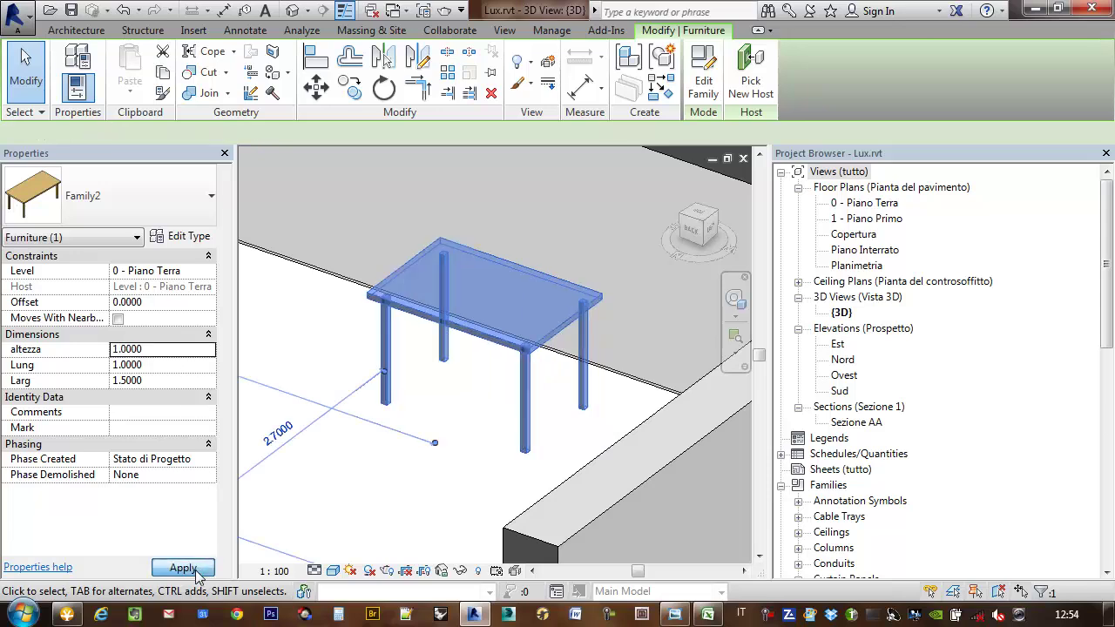
Set the table's altezza to 0.8 and Lung to 1.5, then apply.
click(170, 348)
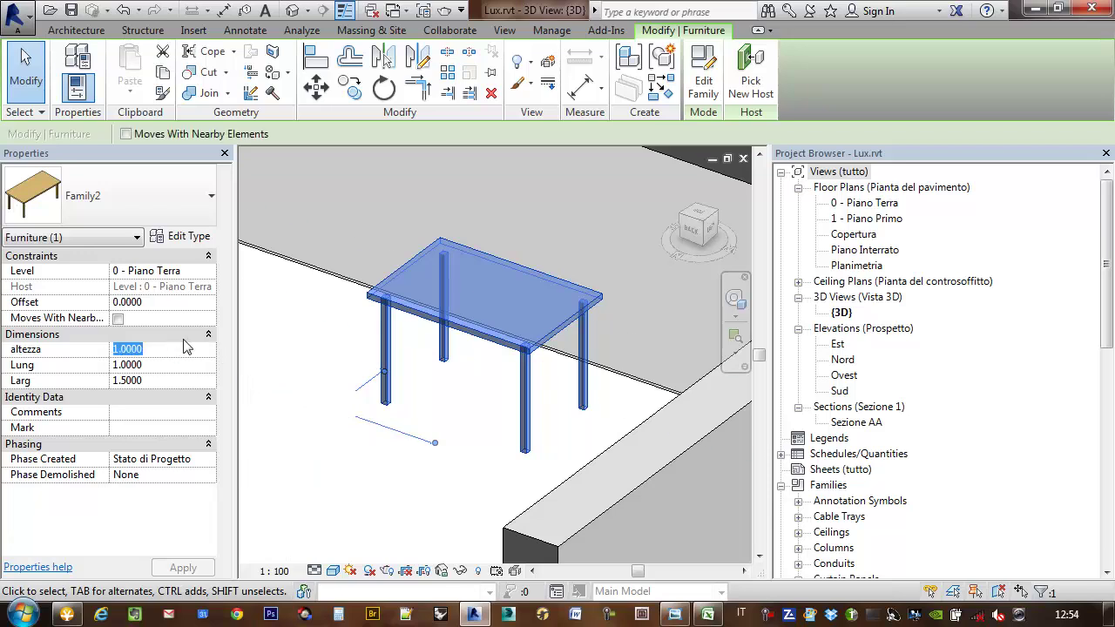
text(0.8)
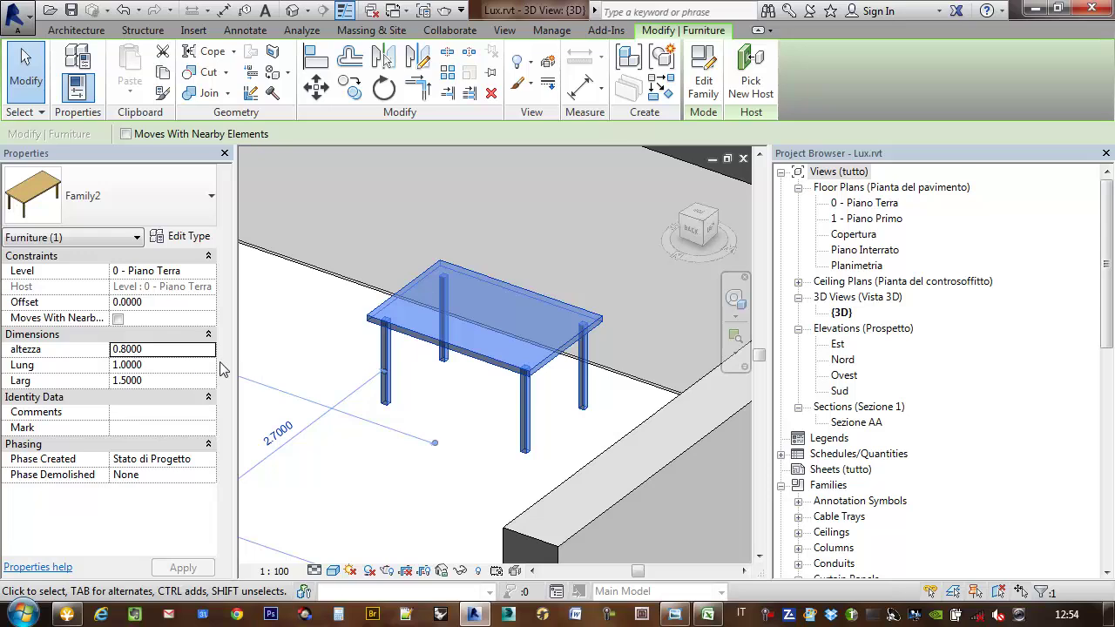
click(144, 365)
click(148, 369)
text(1.5)
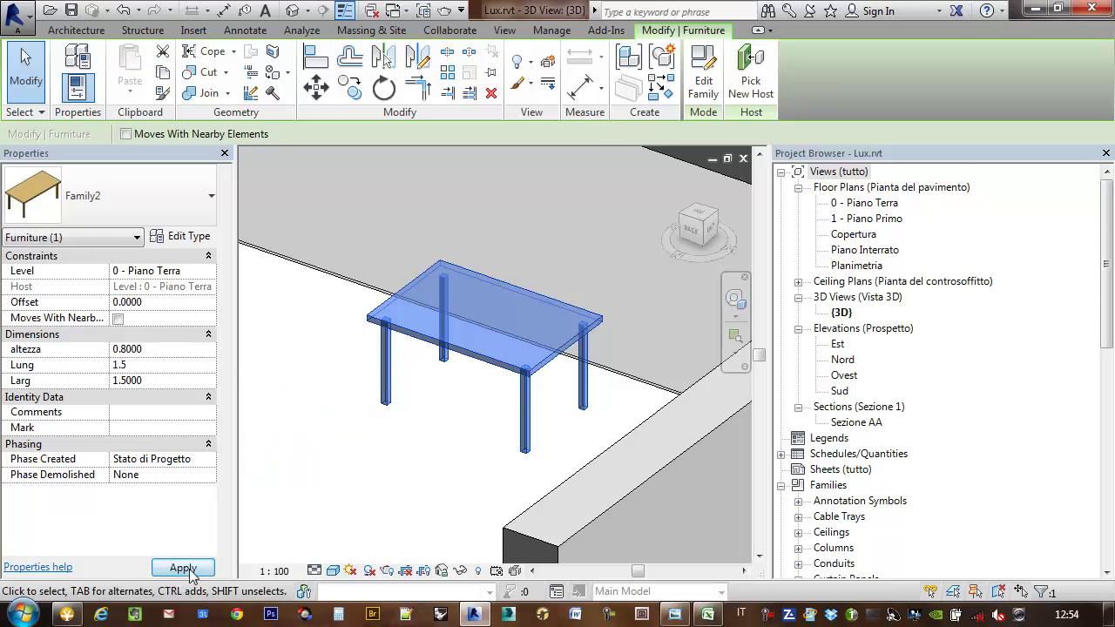
click(186, 566)
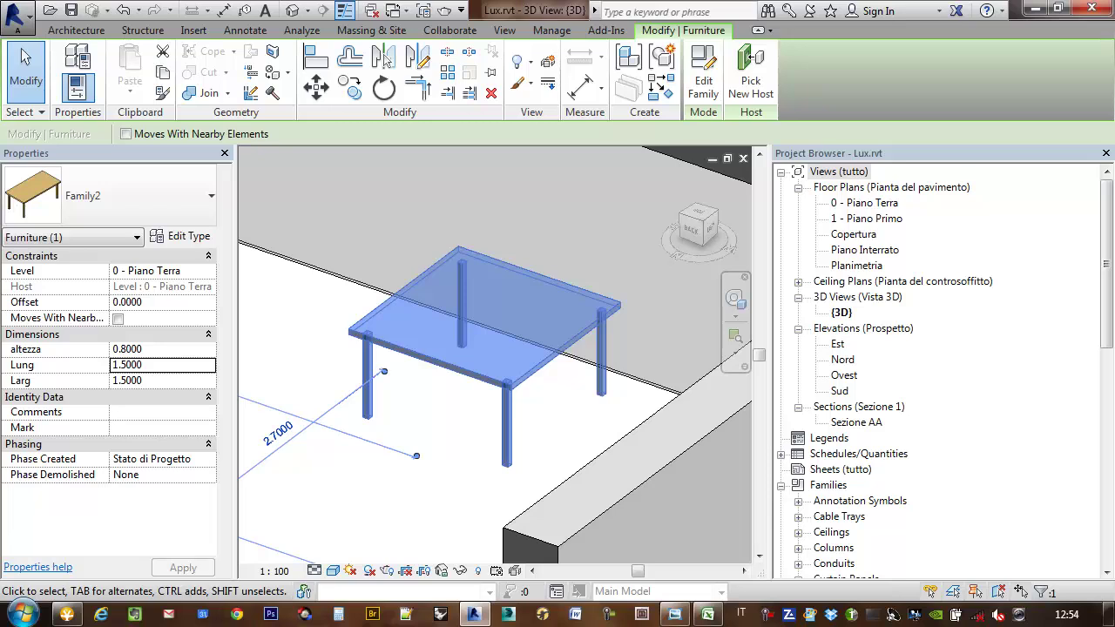
Return to the 0 - Piano Terra plan and open the table family with Edit Family.
key(ctrl+Tab)
middle_drag(435, 311, 455, 318)
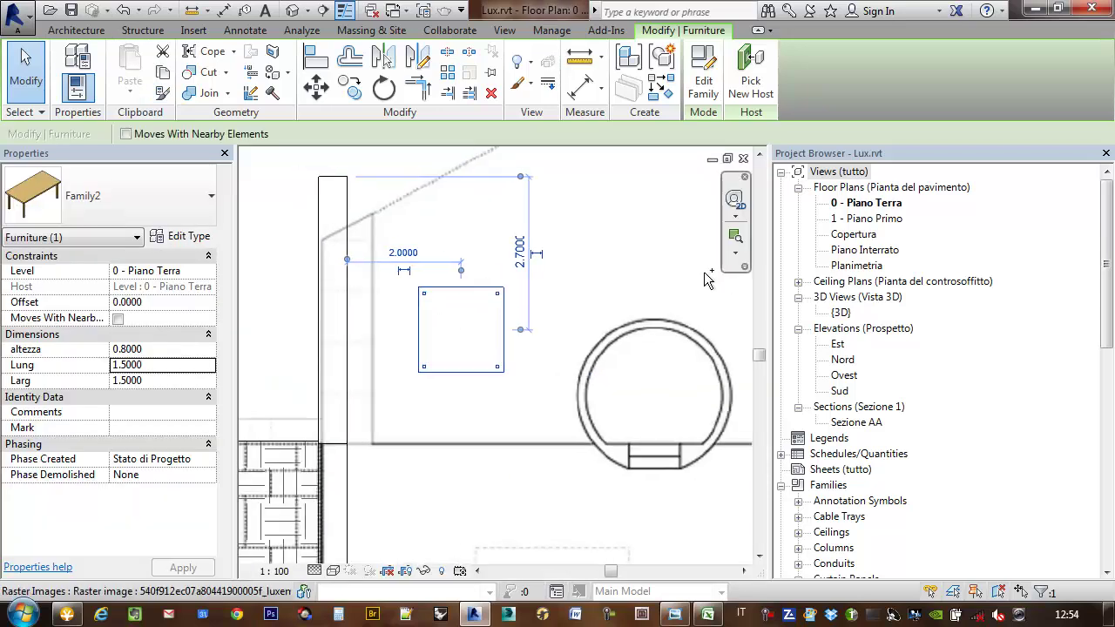
key(e)
key(f)
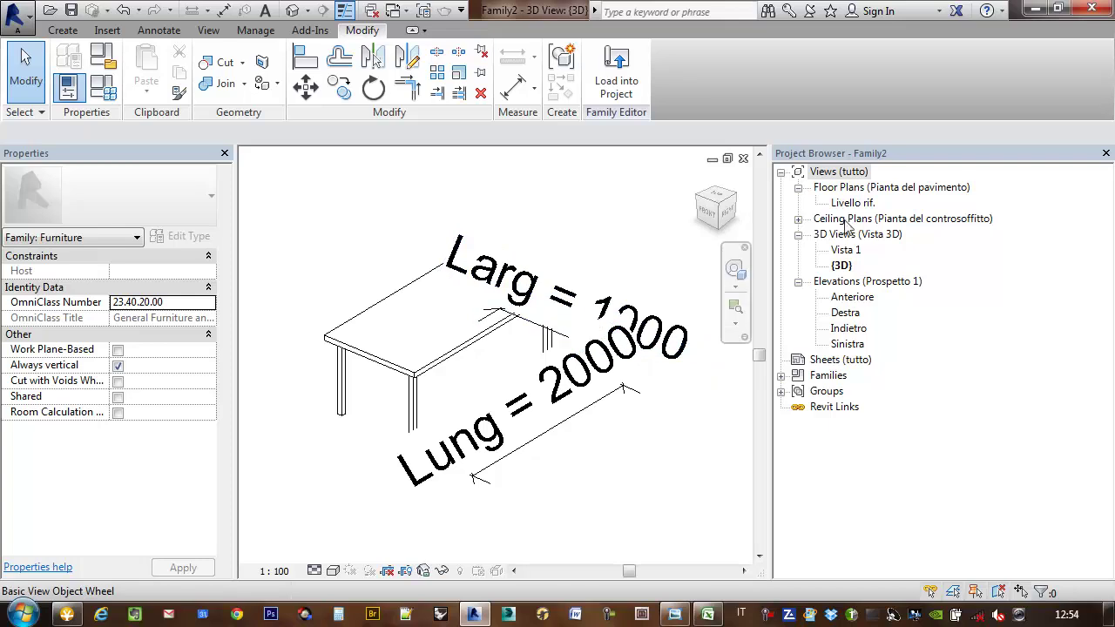
Open the family's Livello rif. floor plan and select the tabletop extrusion.
double_click(849, 203)
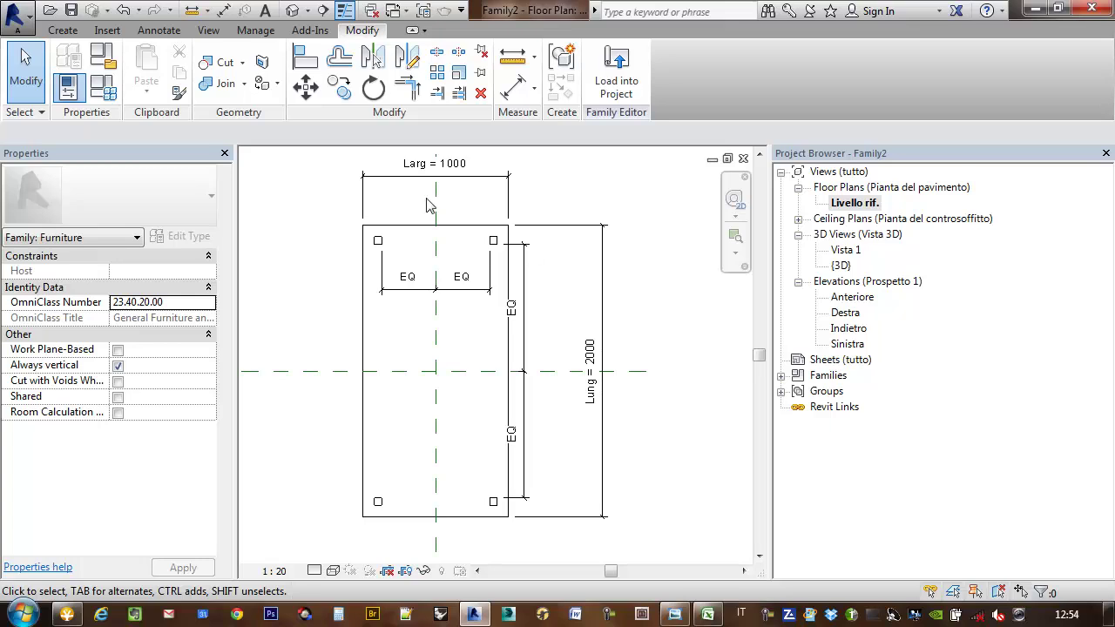
scroll(485, 296, up, 2)
scroll(485, 296, down, 2)
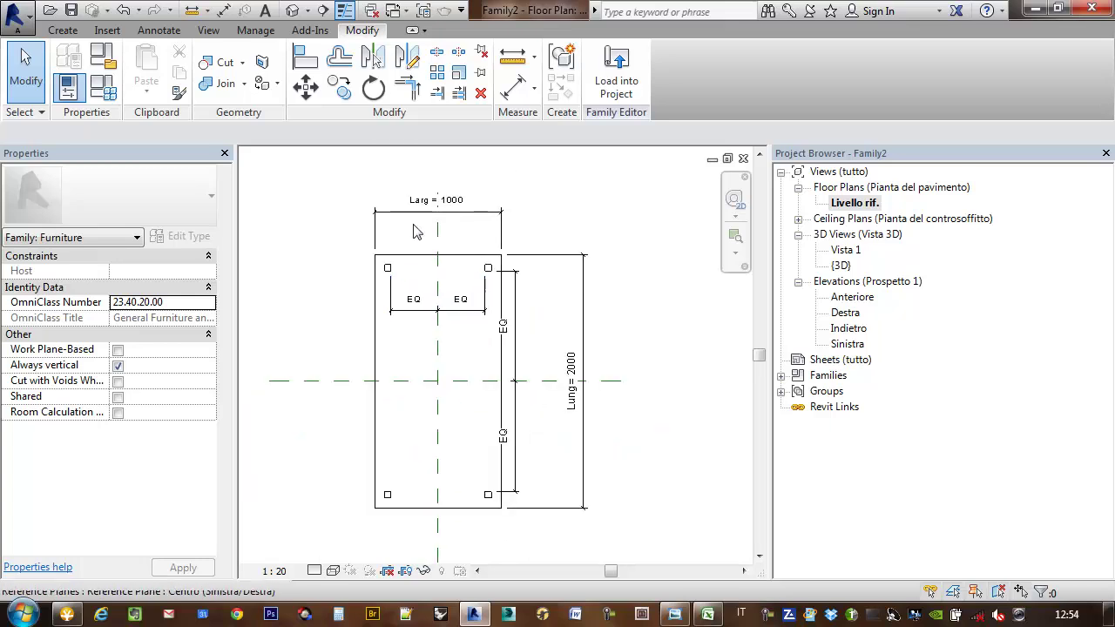
click(492, 258)
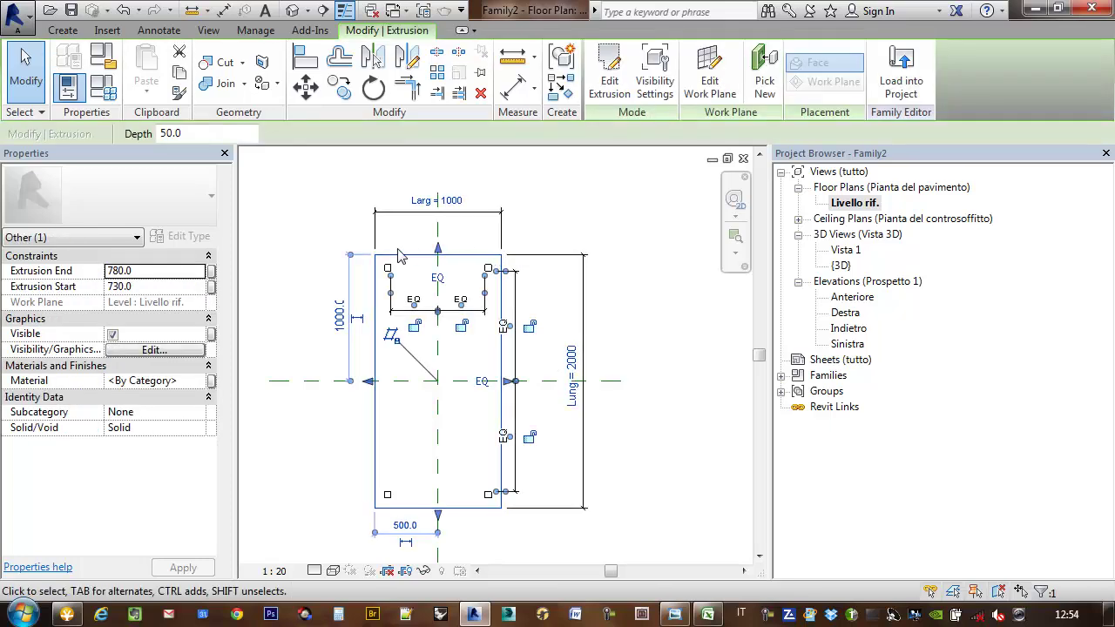
scroll(470, 340, up, 3)
scroll(500, 311, up, 1)
scroll(501, 348, down, 1)
scroll(504, 314, up, 1)
scroll(470, 305, down, 2)
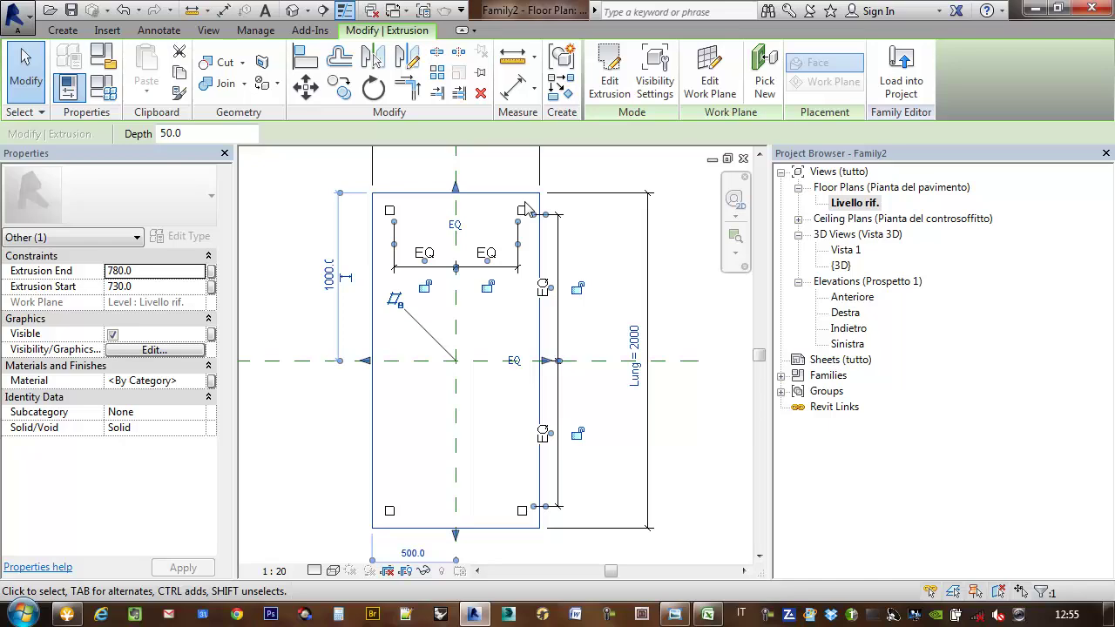
Pan and zoom around the extrusion to inspect its EQ dimensions and locks.
middle_drag(442, 293, 426, 287)
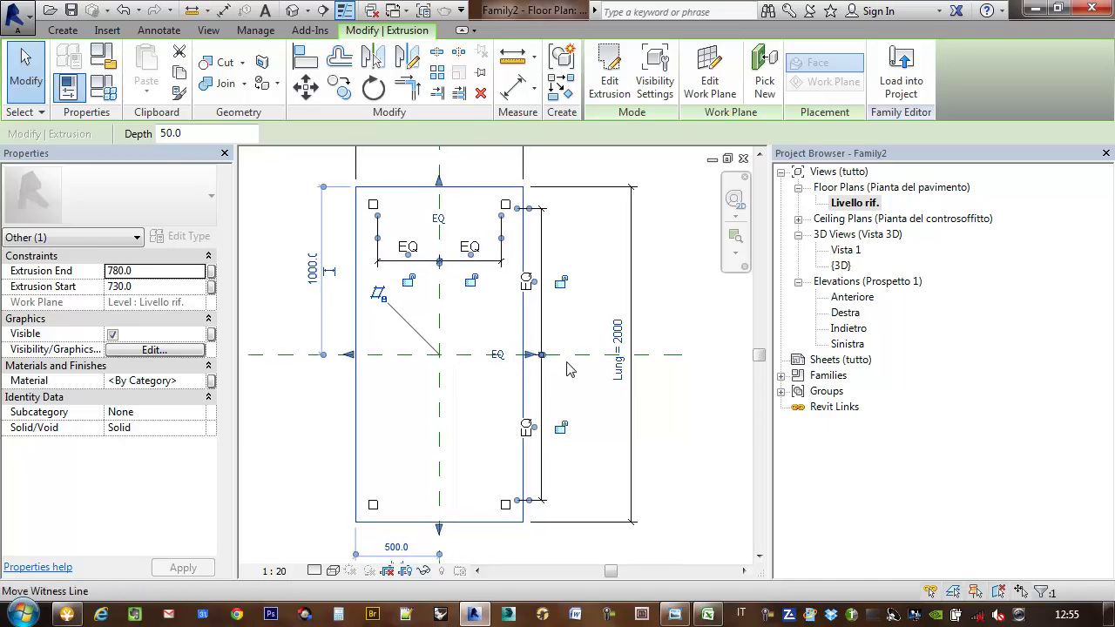
middle_drag(641, 307, 677, 331)
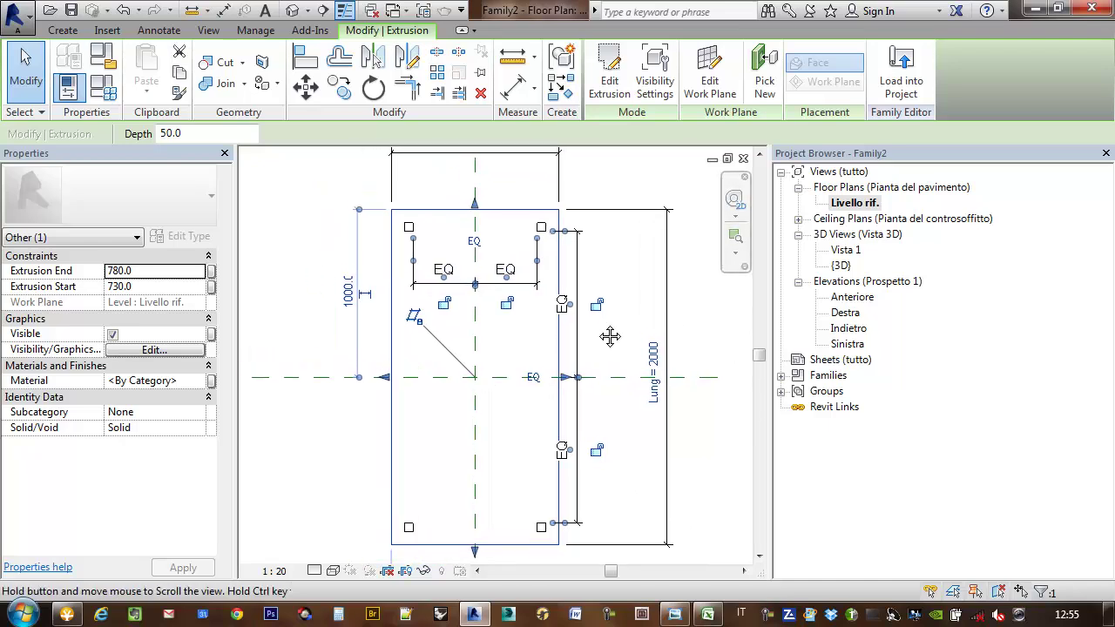
scroll(550, 297, up, 3)
scroll(551, 297, up, 2)
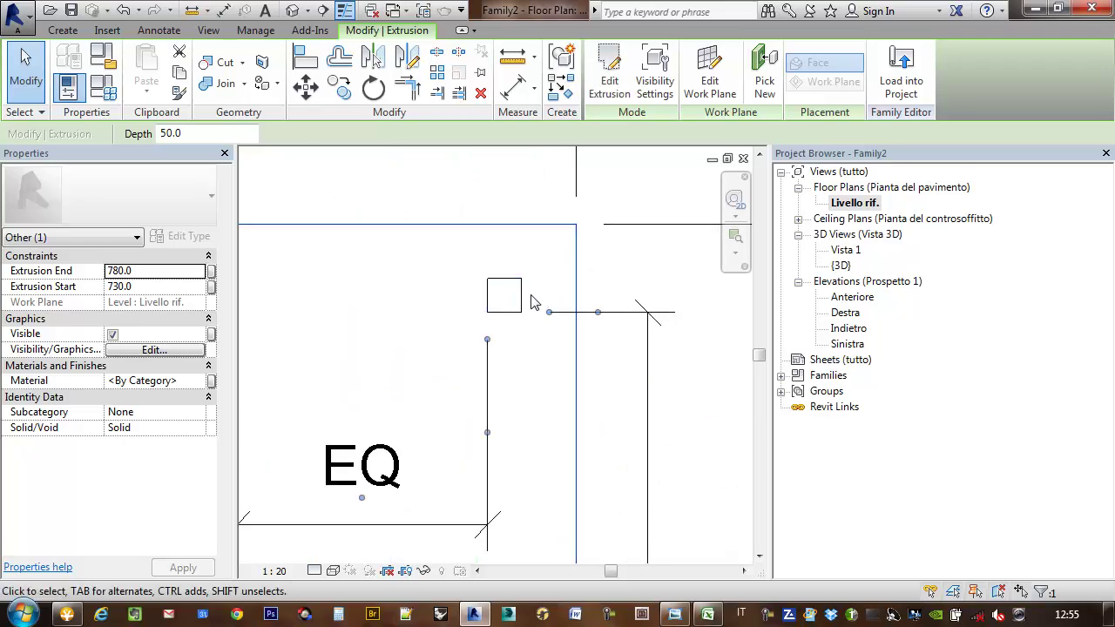
scroll(579, 304, down, 3)
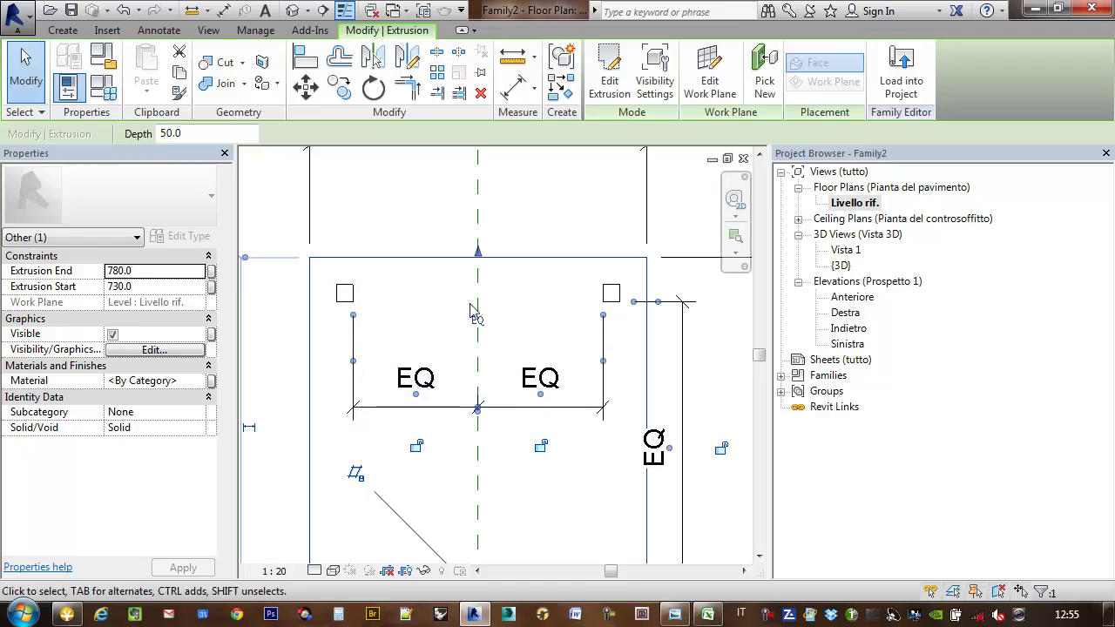
scroll(475, 313, down, 2)
middle_drag(495, 418, 491, 306)
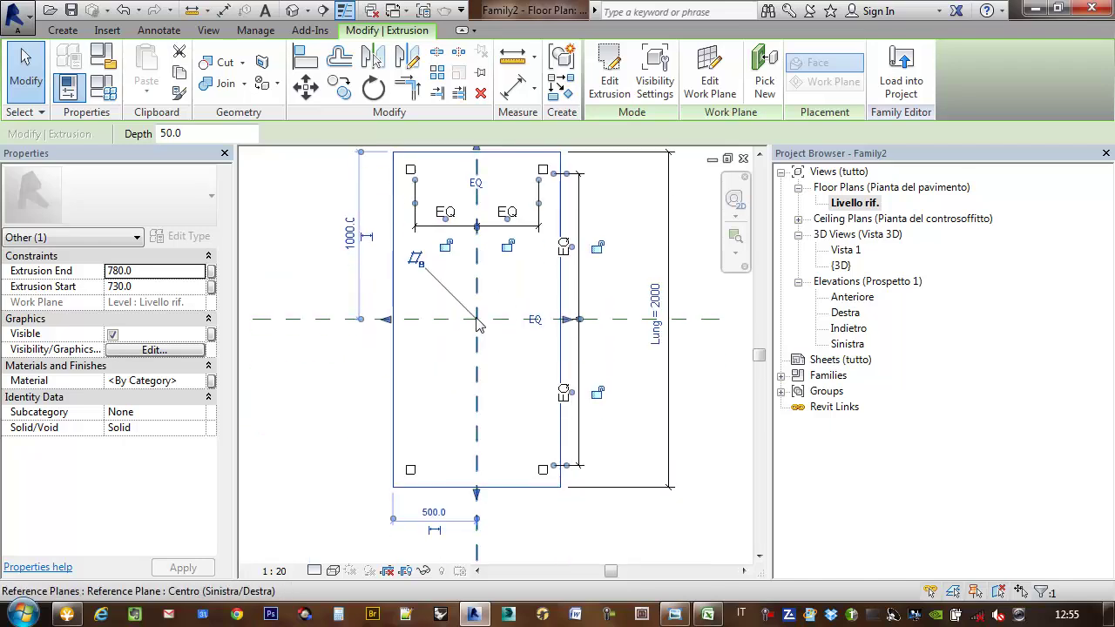
scroll(497, 311, down, 1)
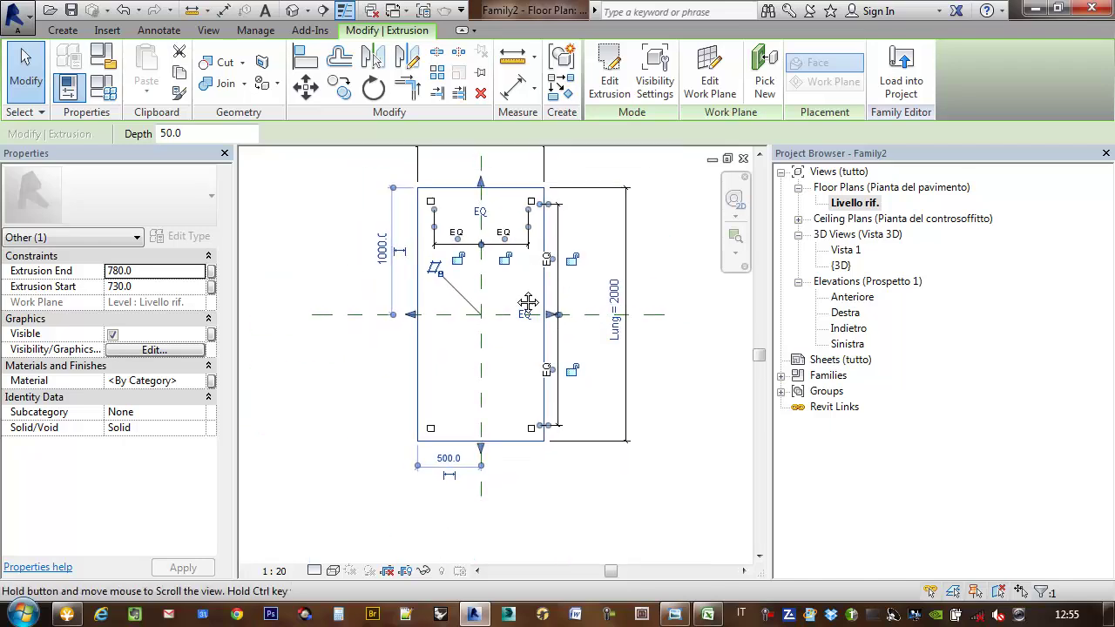
middle_drag(527, 303, 492, 288)
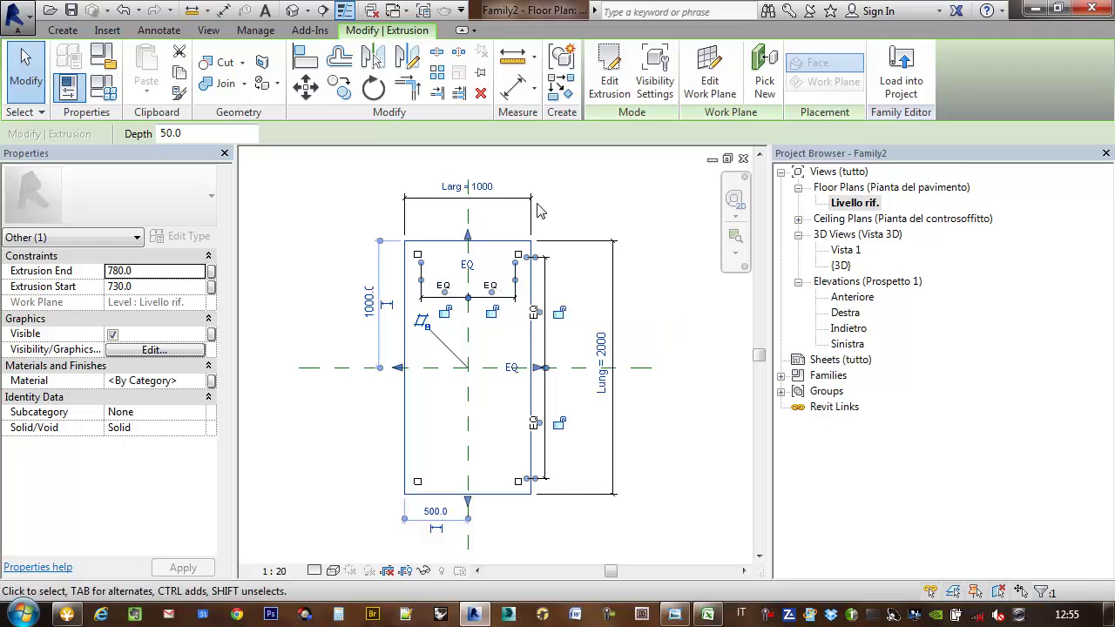
mouse_move(432, 313)
middle_down()
mouse_move(428, 292)
mouse_move(434, 330)
middle_up()
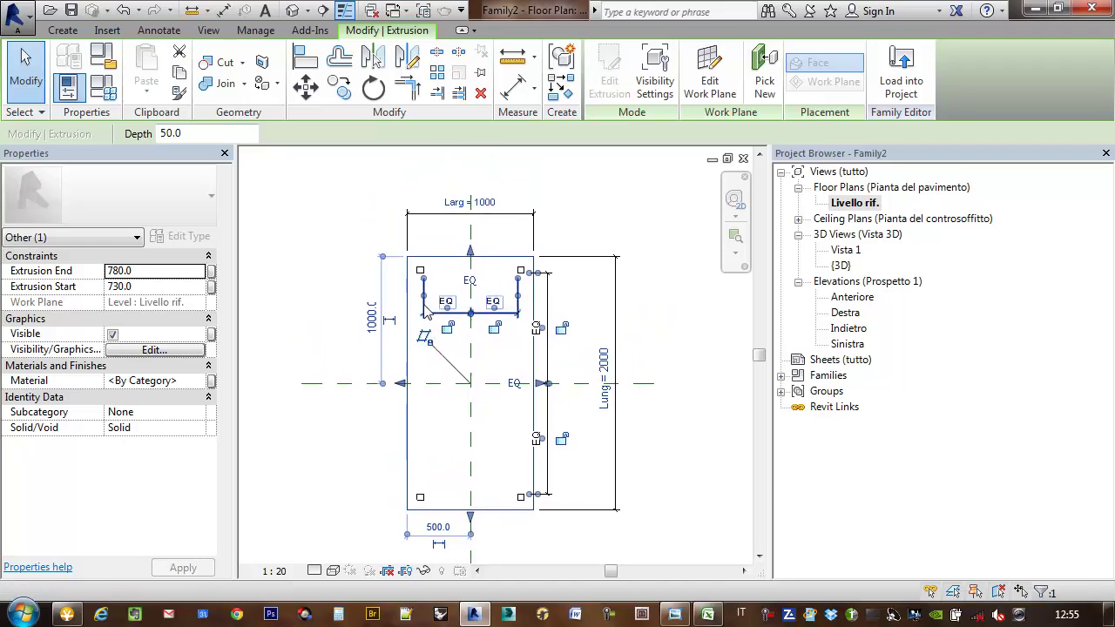